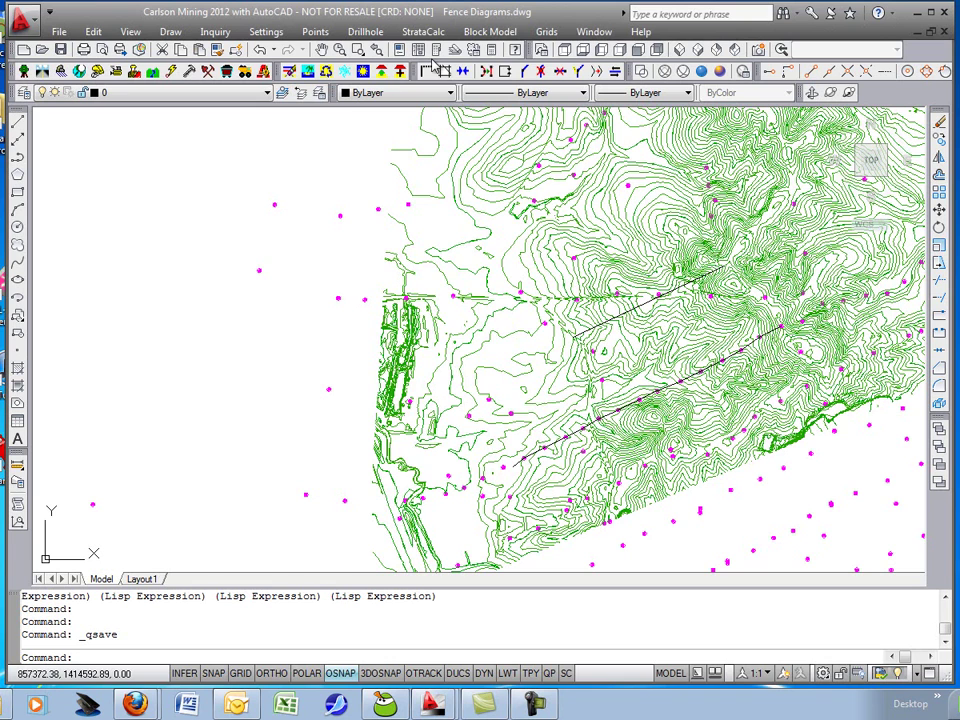
Browse the StrataCalc menu's Isopach Maps and Fence Diagram commands over the contour map.
left_click(425, 32)
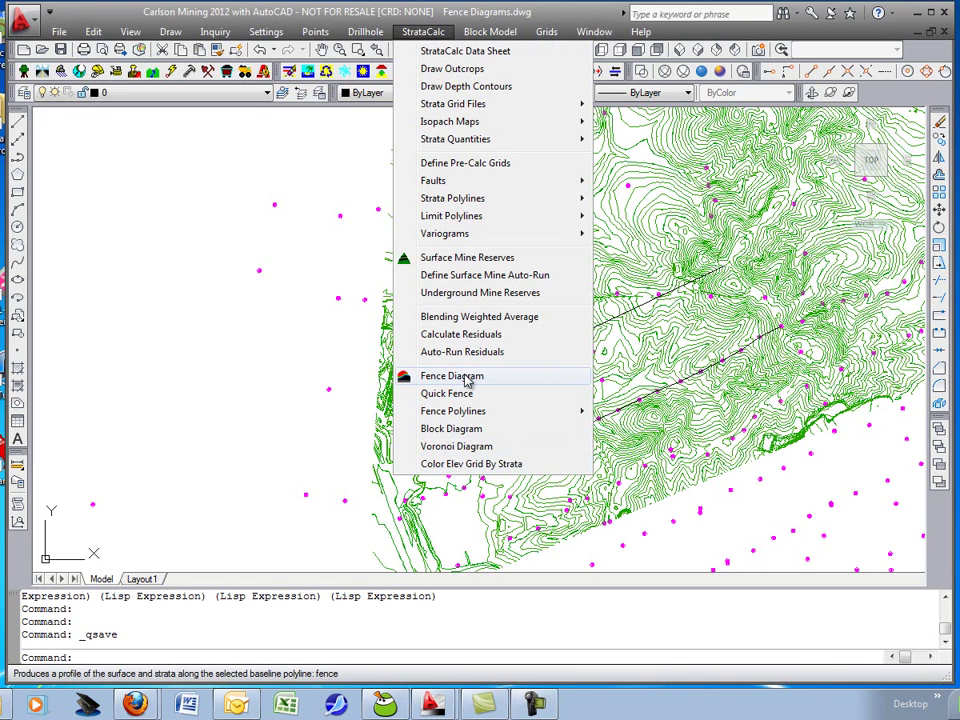
mouse_move(465, 130)
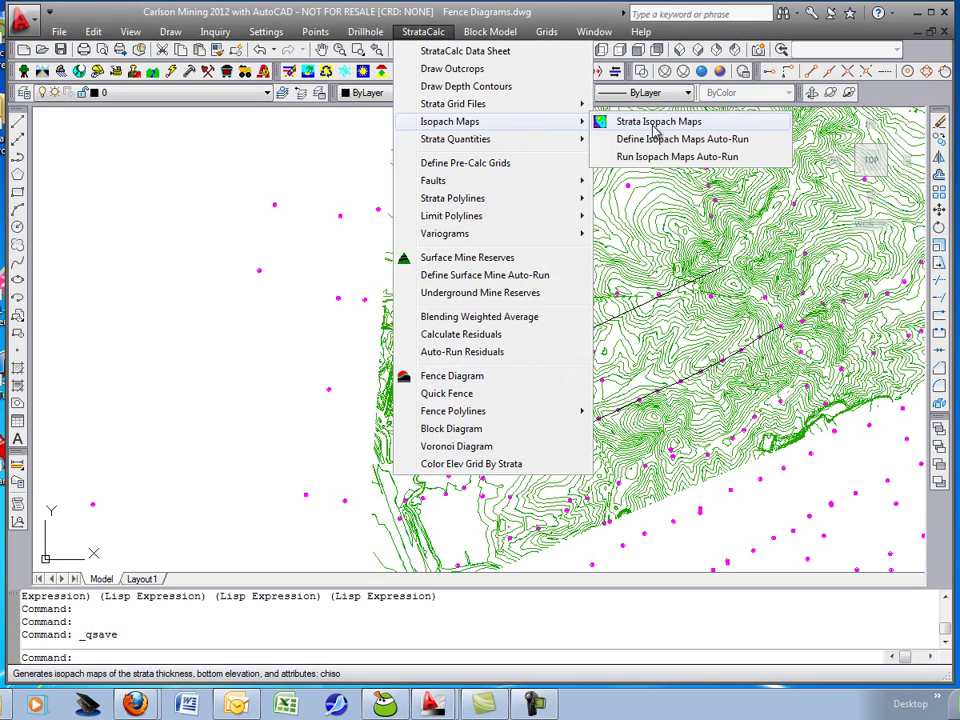
left_click(423, 31)
mouse_move(497, 360)
left_mouse_down()
mouse_move(460, 358)
mouse_move(474, 363)
left_mouse_up()
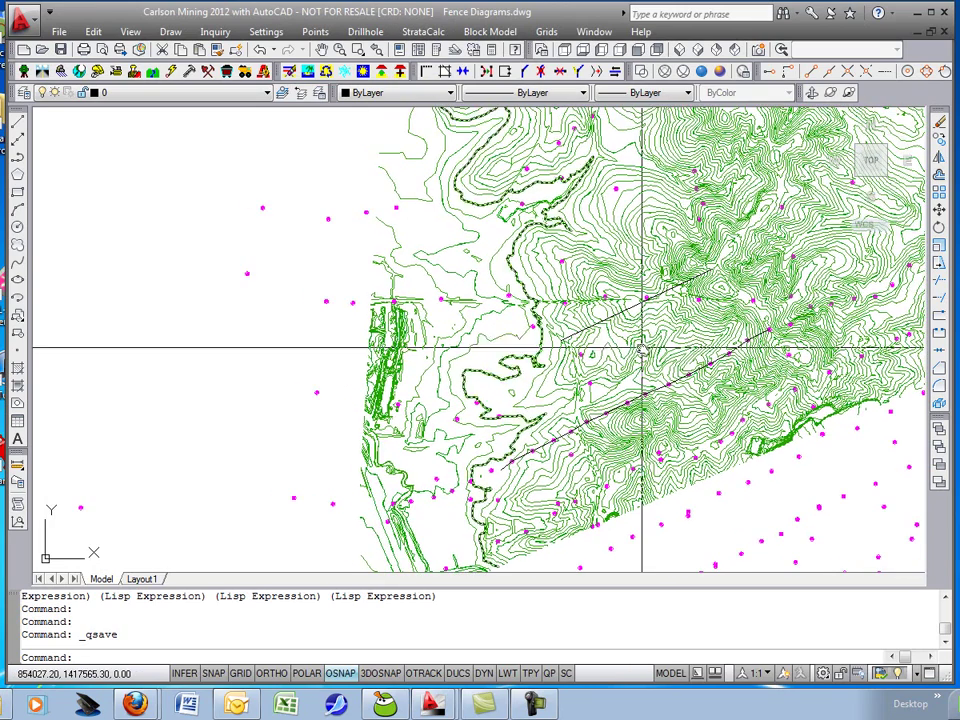
left_click(421, 33)
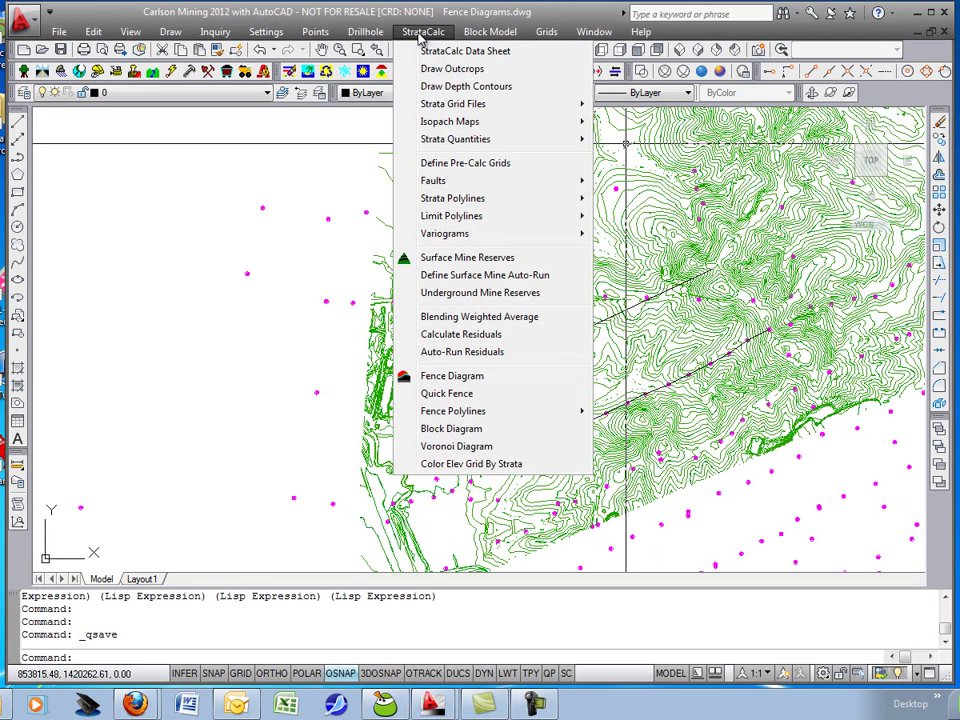
Start a fence diagram and set it to draw on a 2-D grid.
left_click(476, 384)
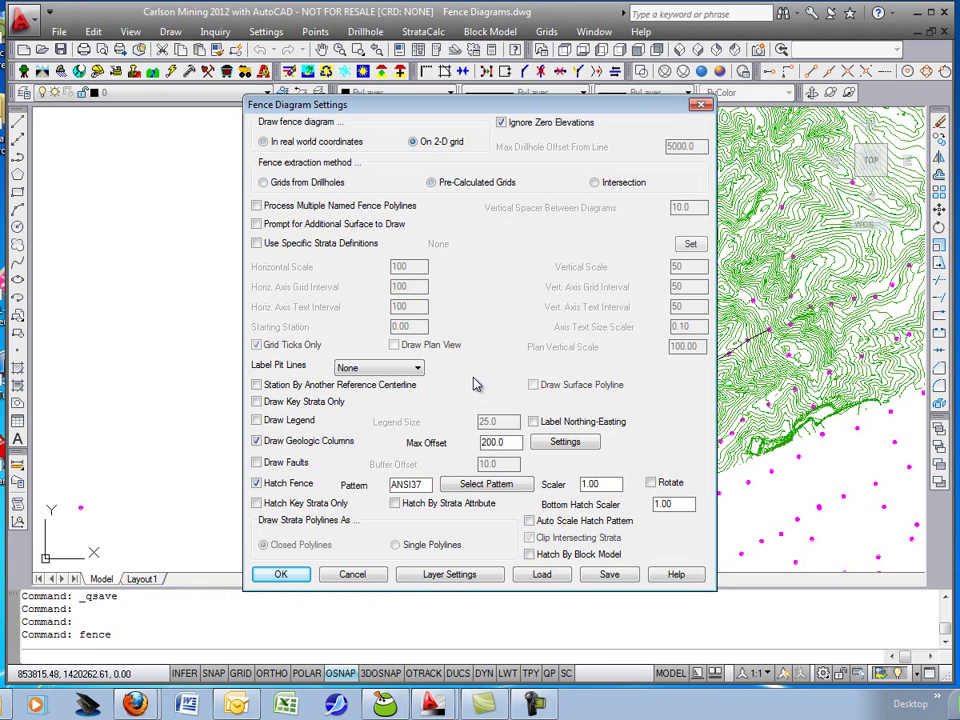
left_click(413, 142)
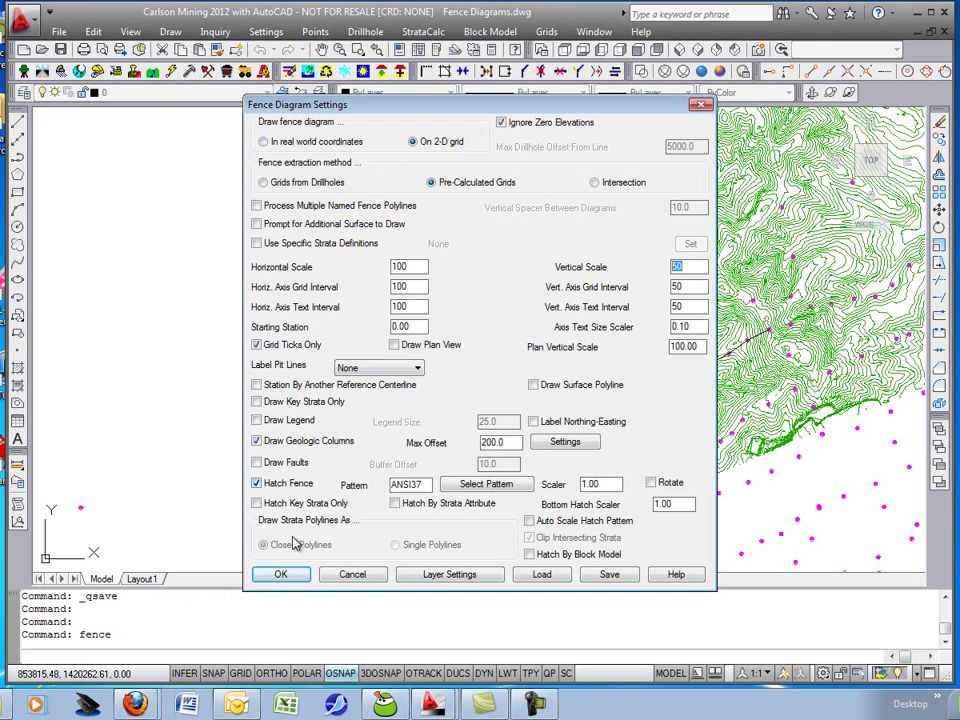
left_click(281, 575)
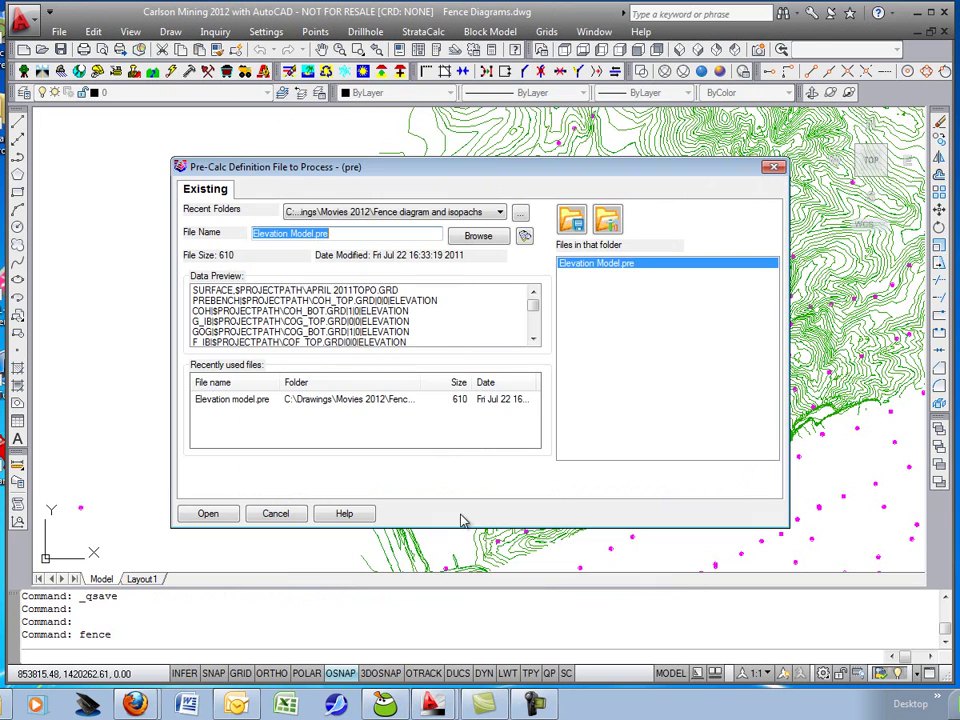
Draw a fence diagram along the lower drill-hole line from Elevation Model.pre, gridded 250–550, left of the map.
double_click(594, 265)
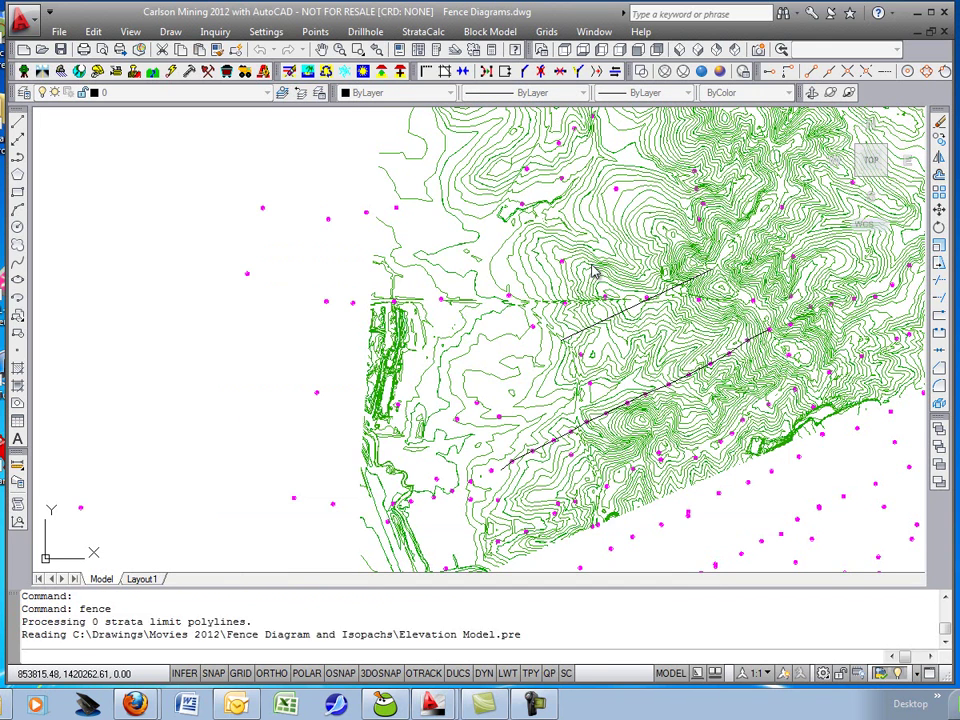
scroll(600, 425, "up", 5)
left_click(594, 424)
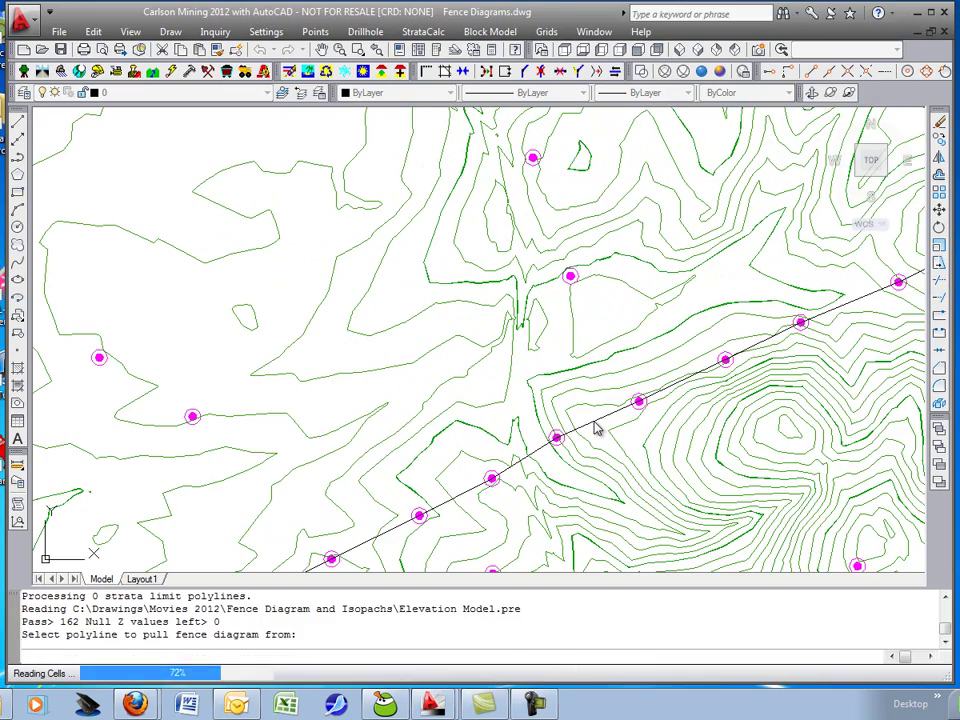
scroll(596, 428, "down", 5)
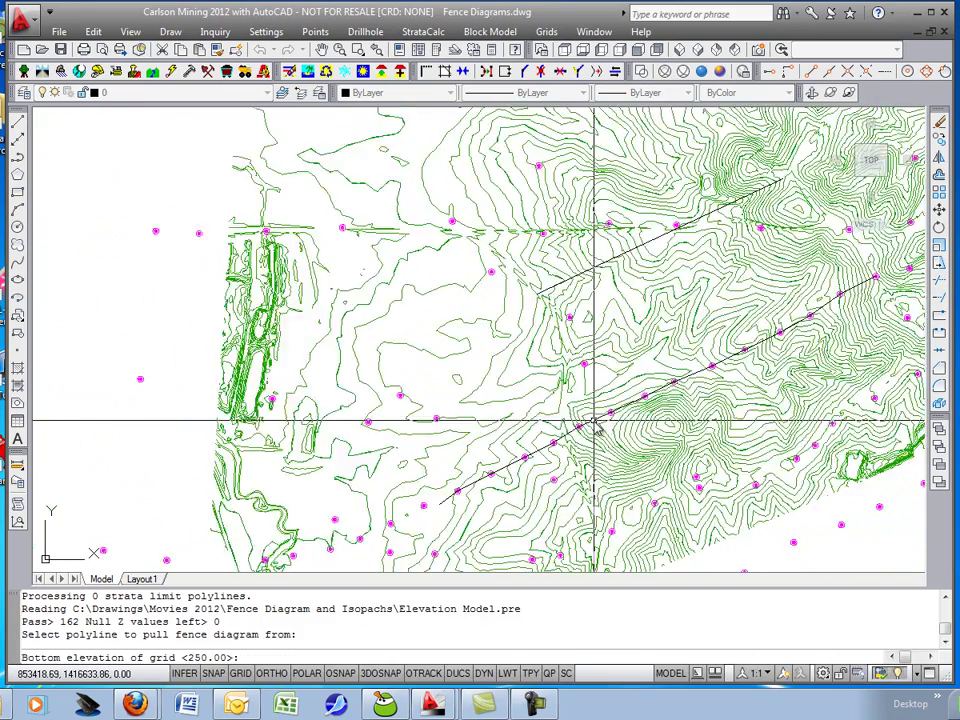
scroll(612, 400, "down", 2)
scroll(400, 395, "up", 2)
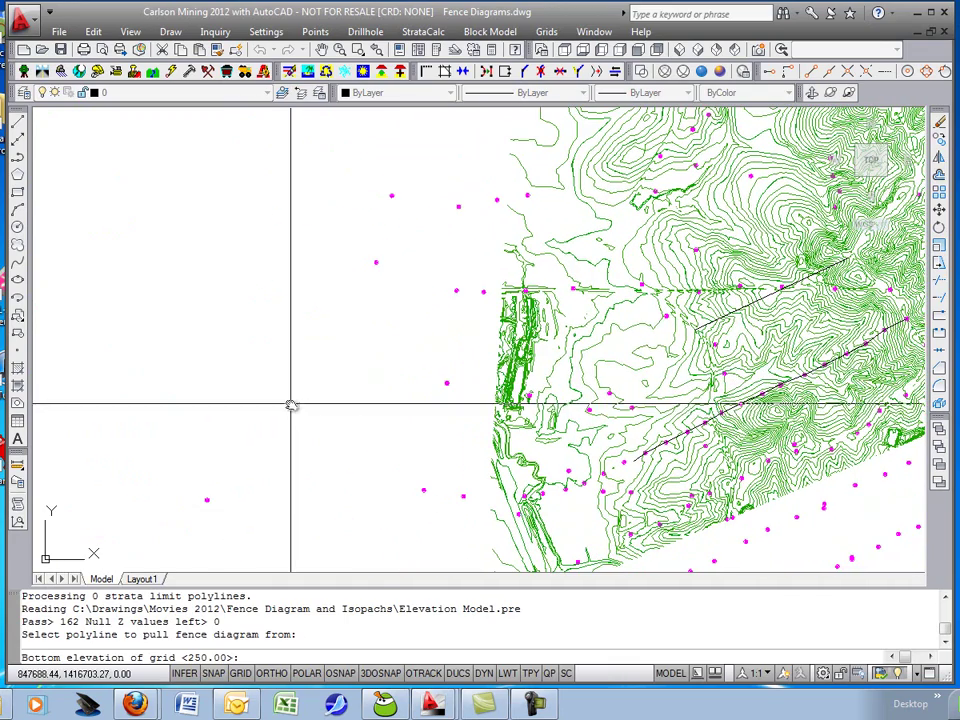
key("Return")
key("Return")
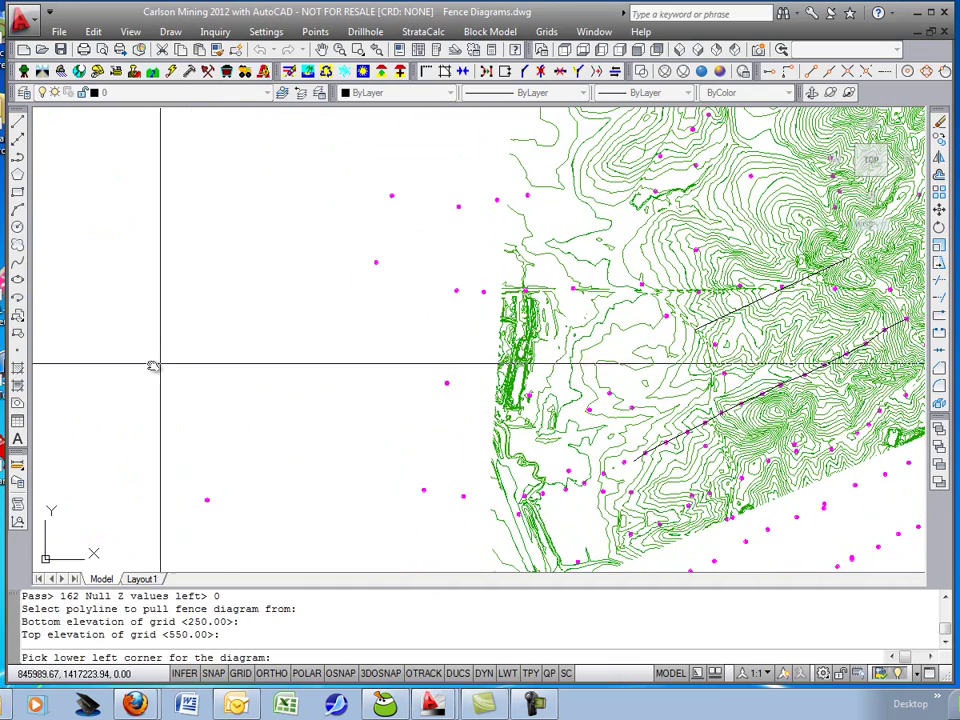
left_click(106, 363)
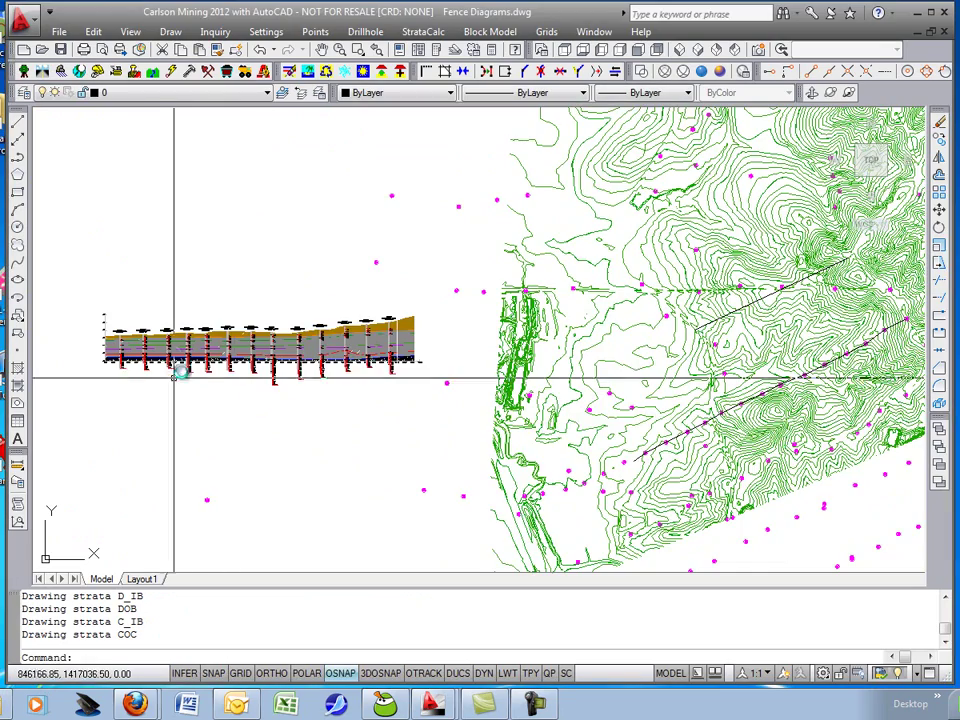
Zoom and pan along the fence diagram to check its labels, strata and elevation axis.
scroll(140, 350, "up", 5)
left_click_drag(159, 350, 396, 400)
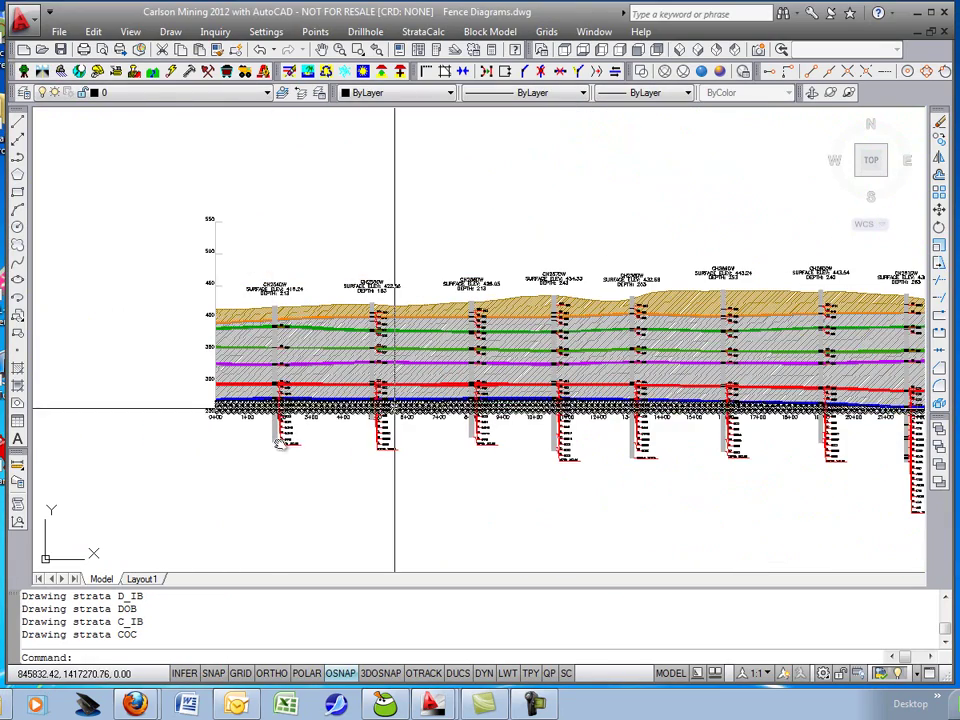
scroll(226, 343, "up", 6)
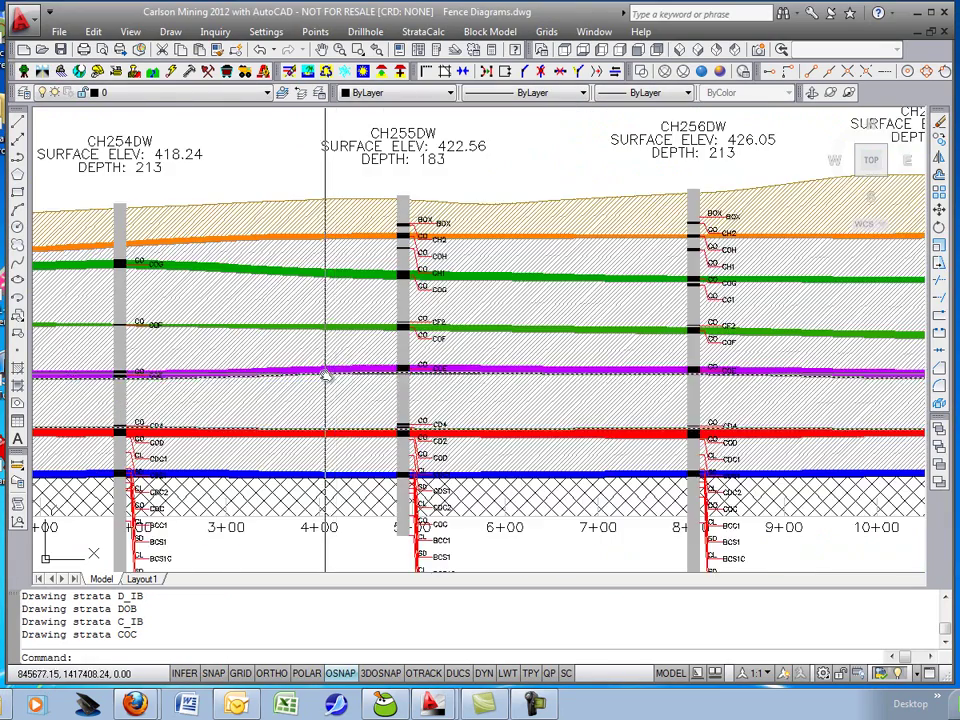
left_click_drag(325, 375, 467, 373)
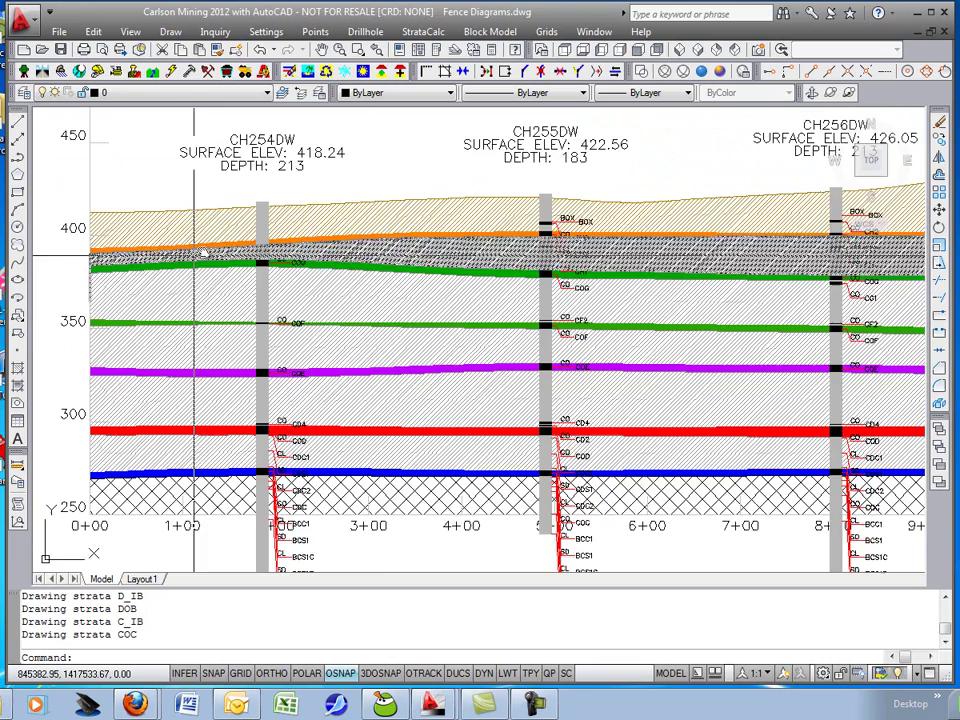
scroll(204, 251, "up", 2)
scroll(236, 308, "up", 2)
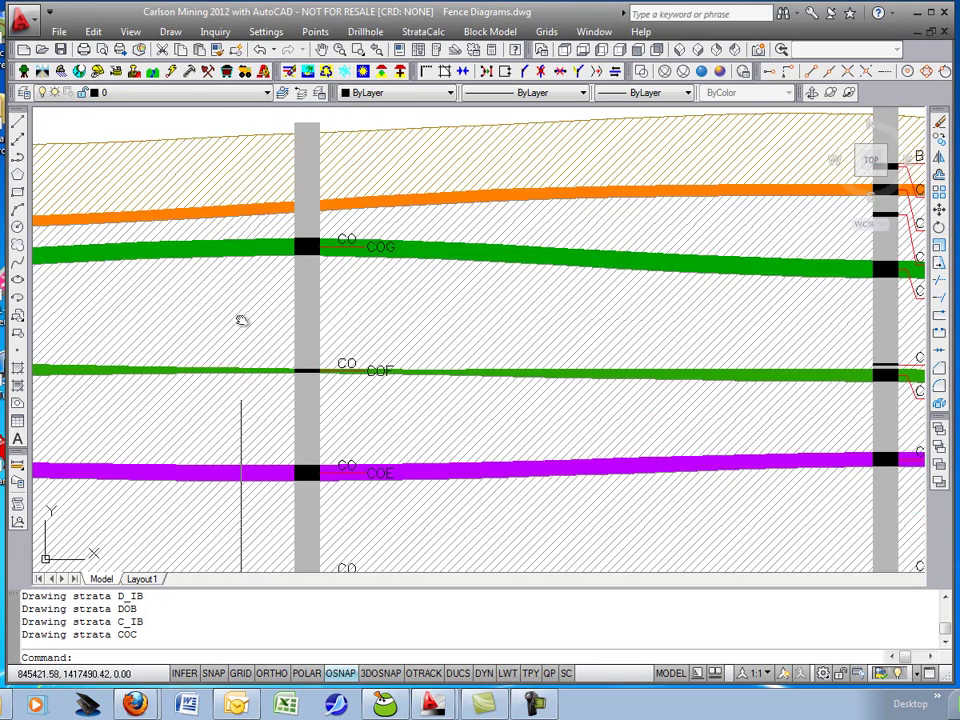
scroll(241, 320, "down", 3)
scroll(241, 320, "down", 3)
scroll(553, 407, "down", 1)
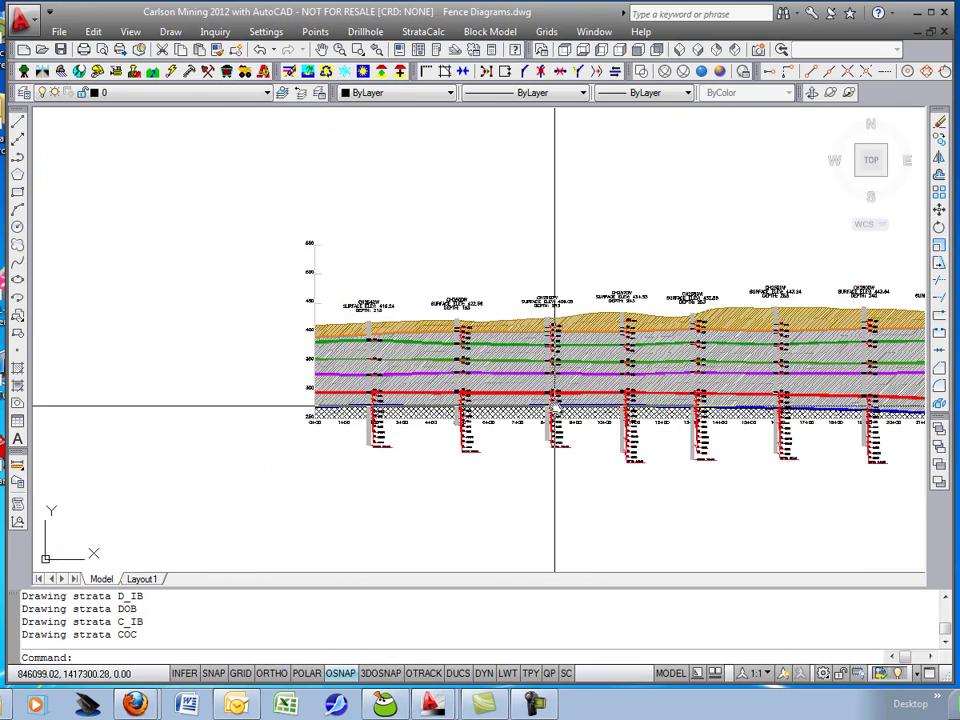
left_click_drag(491, 404, 383, 418)
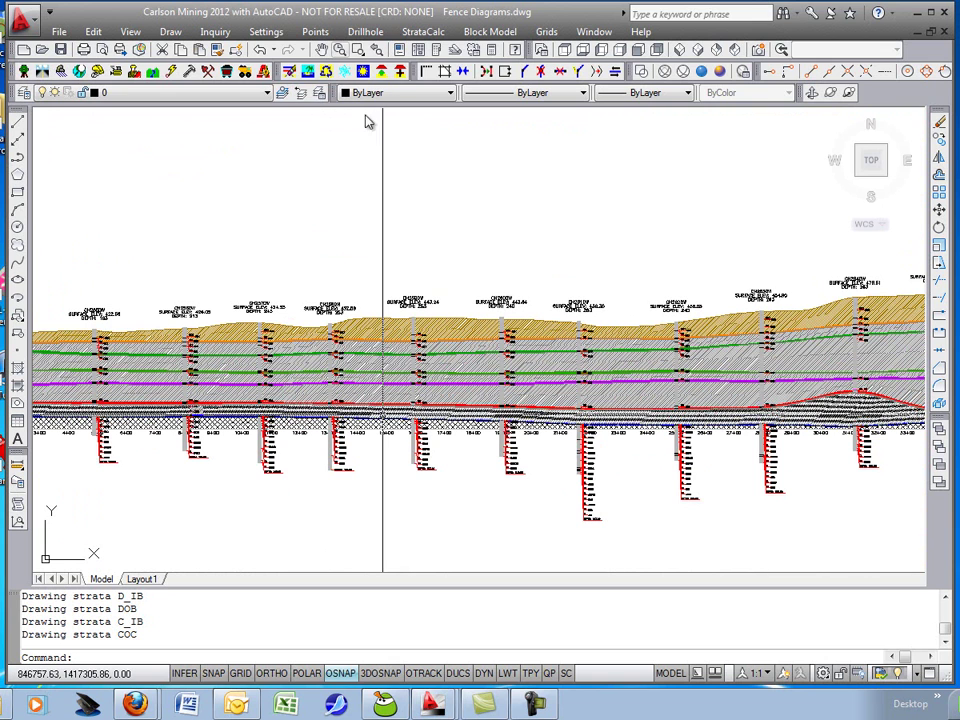
left_click(365, 31)
Review the strata colours and hatches in Define Strata, then exit and zoom out.
left_click(381, 93)
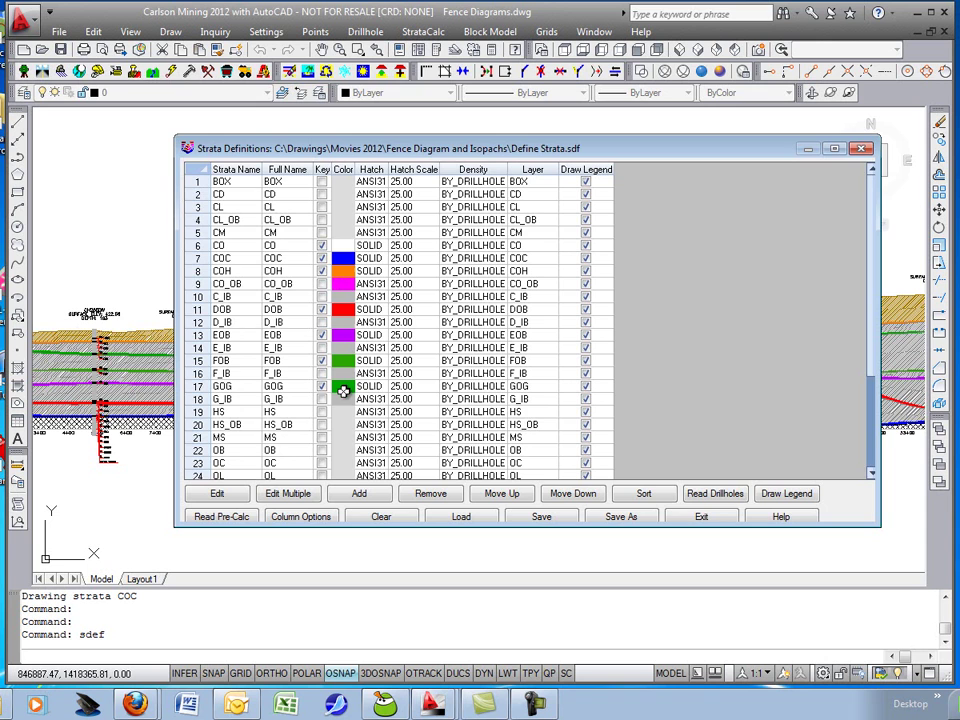
left_click(699, 517)
scroll(615, 384, "down", 3)
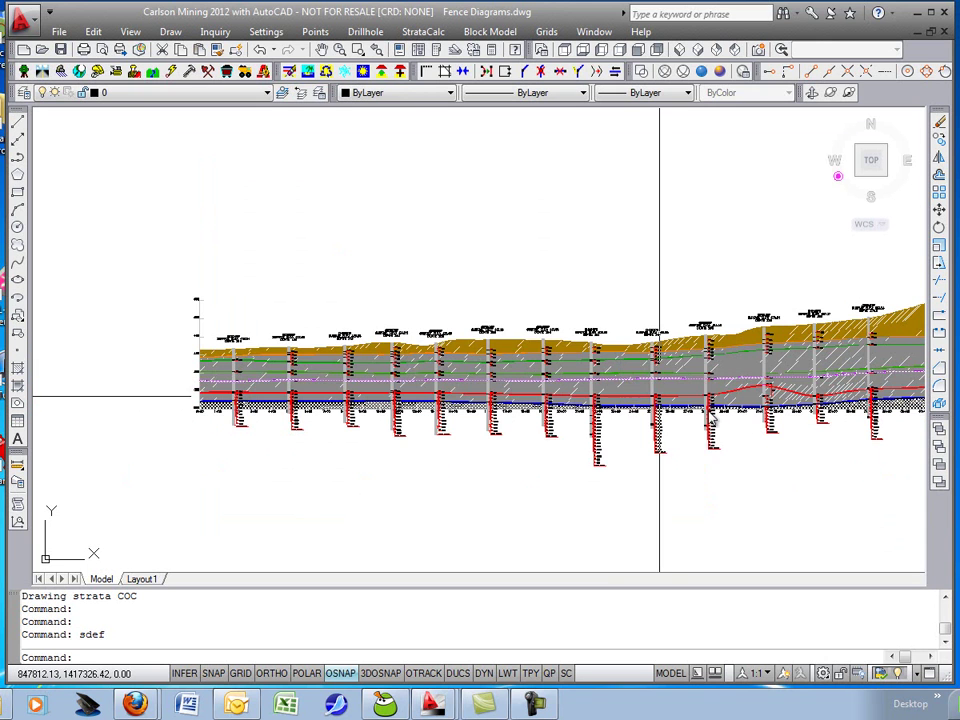
scroll(600, 459, "down", 2)
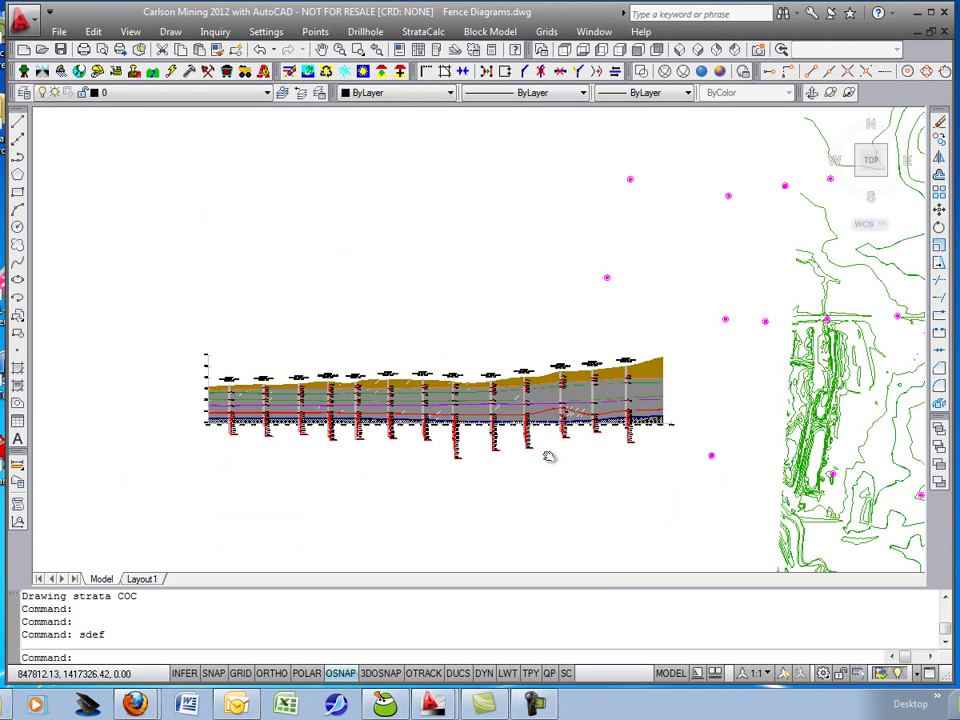
Erase the fence diagram with a window selection and recentre the contour map.
left_click(145, 508)
left_click(688, 322)
key("Delete")
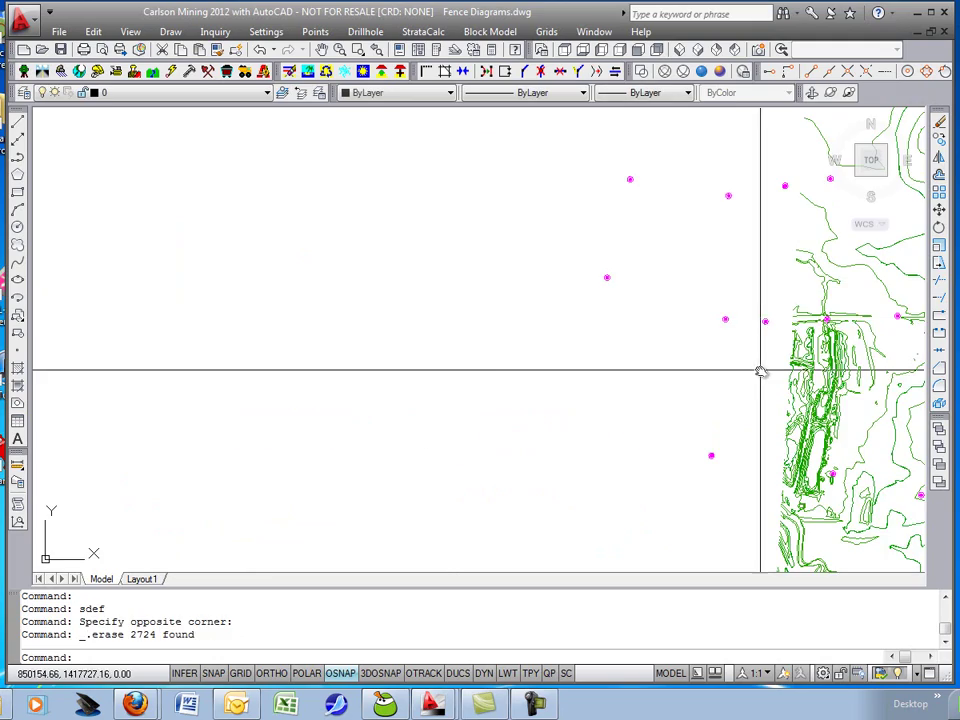
left_click_drag(761, 371, 285, 362)
left_click_drag(527, 350, 436, 420)
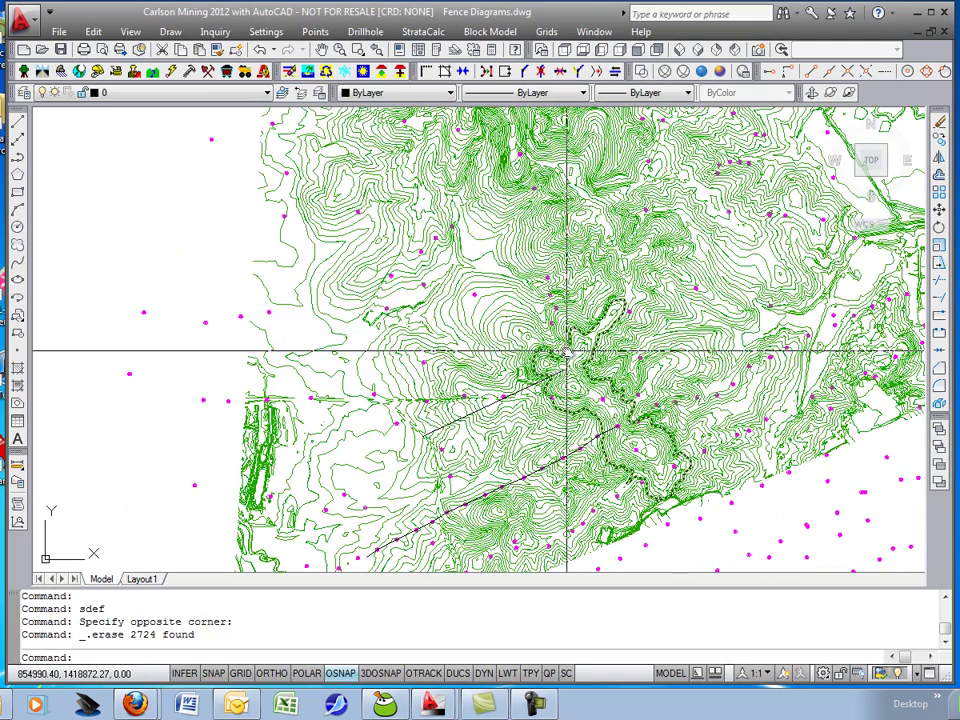
Draw a horizontal polyline due east across the contour map with PL.
type("pl")
key("Return")
left_click_drag(575, 285, 525, 353)
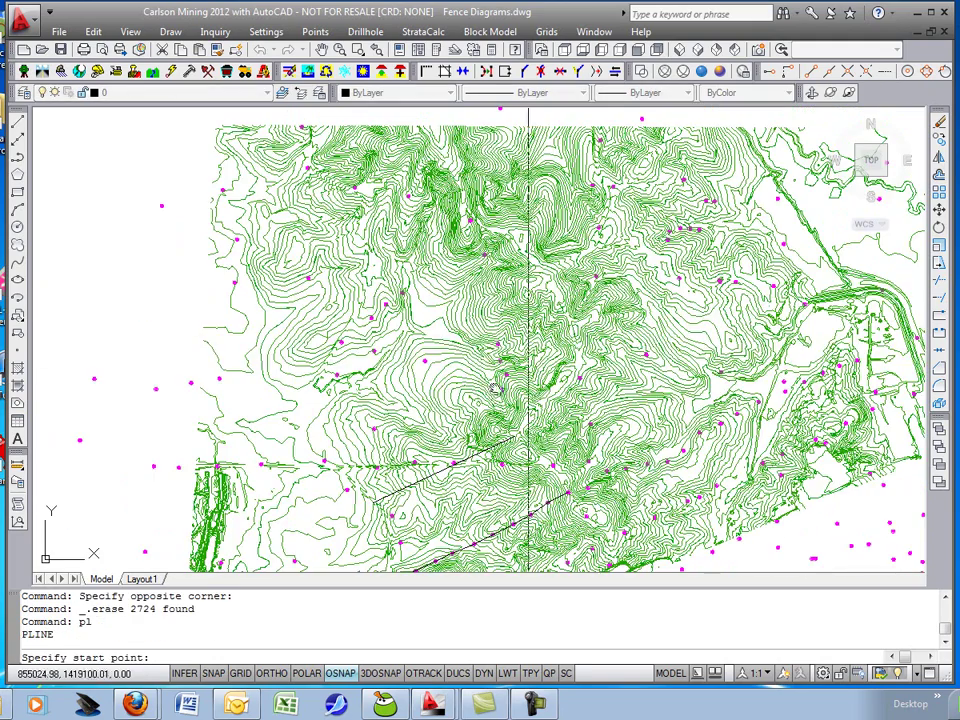
left_click(411, 303)
left_click(693, 303)
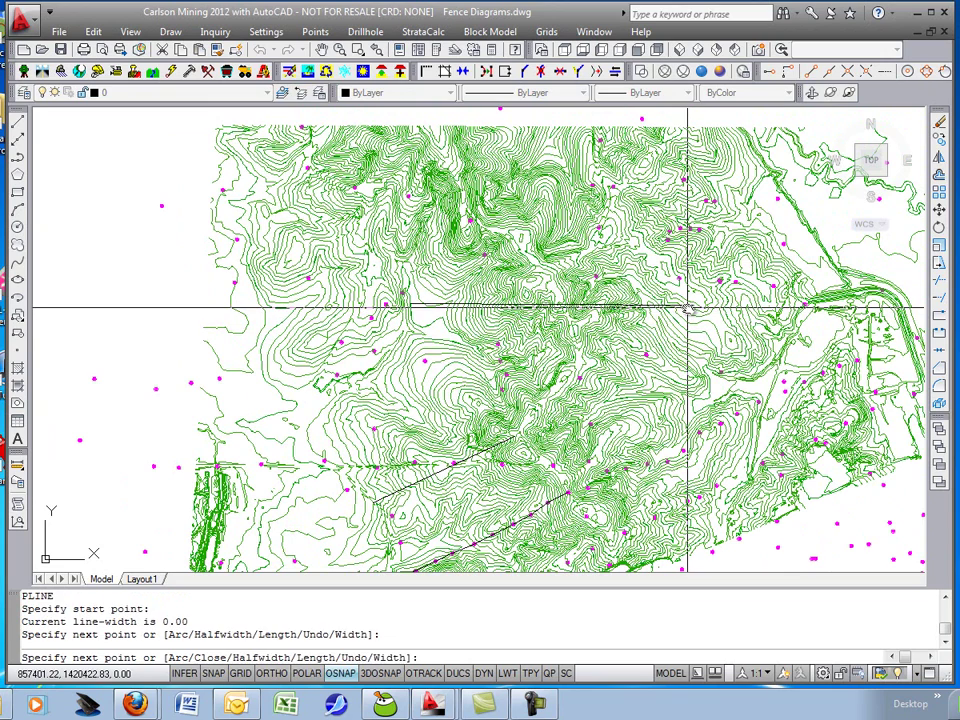
key("Return")
Copy the horizontal line to a lower position across the map.
left_click(940, 139)
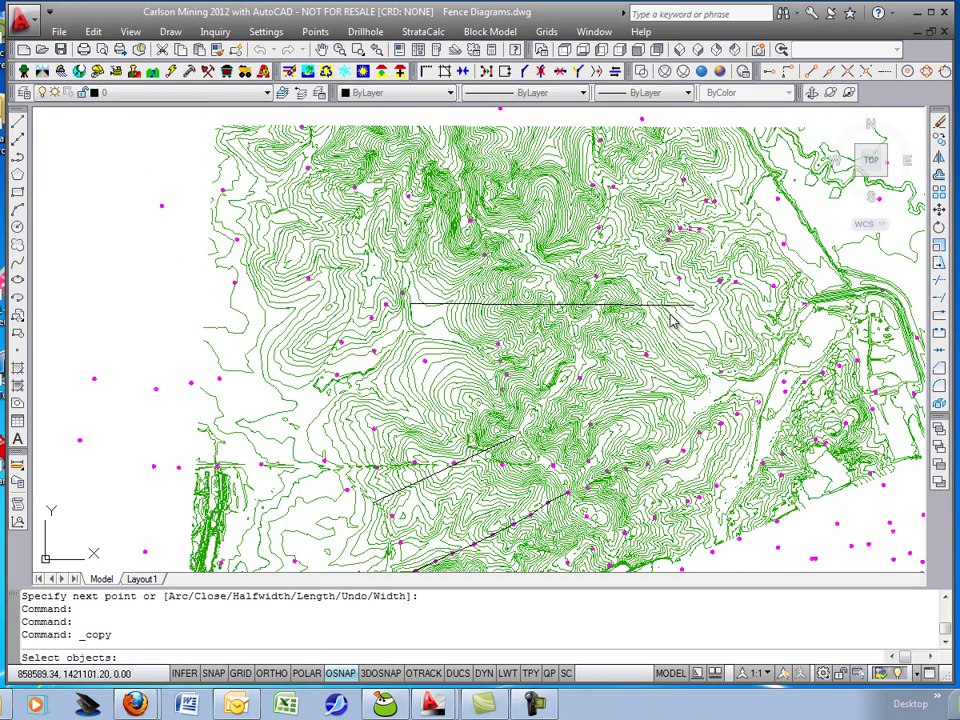
left_click(582, 306)
key("Return")
left_click(583, 336)
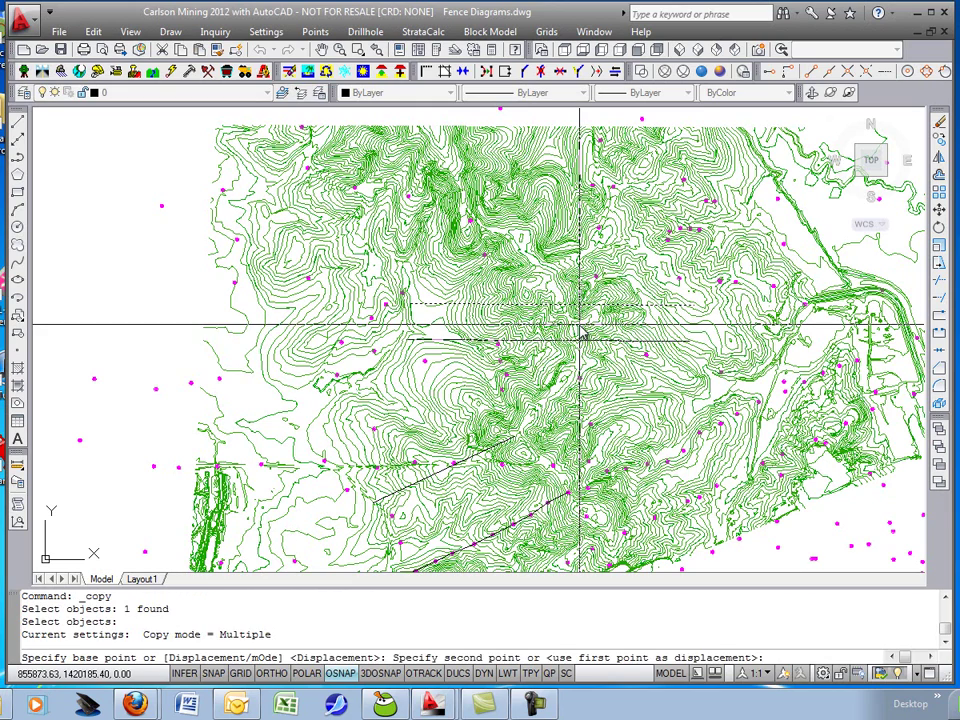
left_click(580, 427)
key("Return")
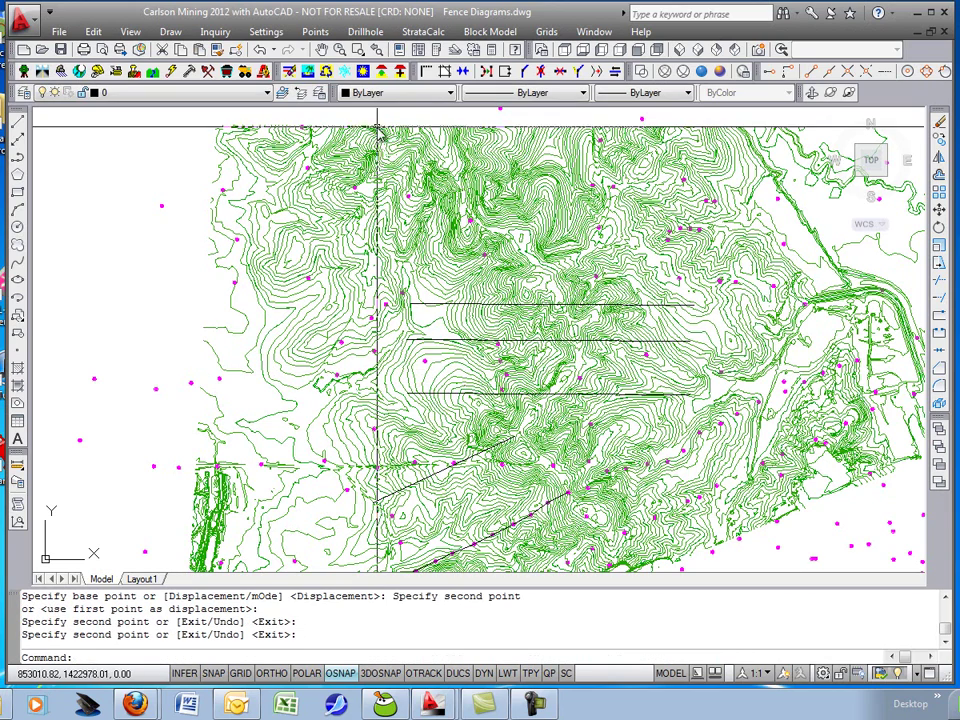
left_click(423, 31)
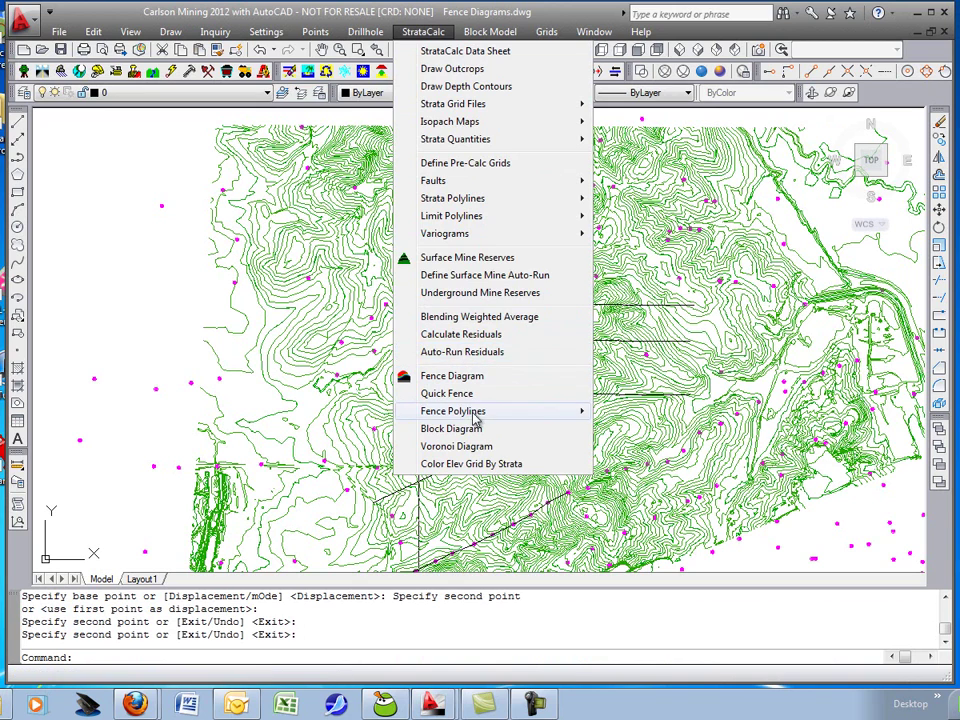
Tag the top, middle and lowest lines as fence polylines Fence 1, Fence 2 and Fence 3.
mouse_move(478, 411)
left_click(655, 411)
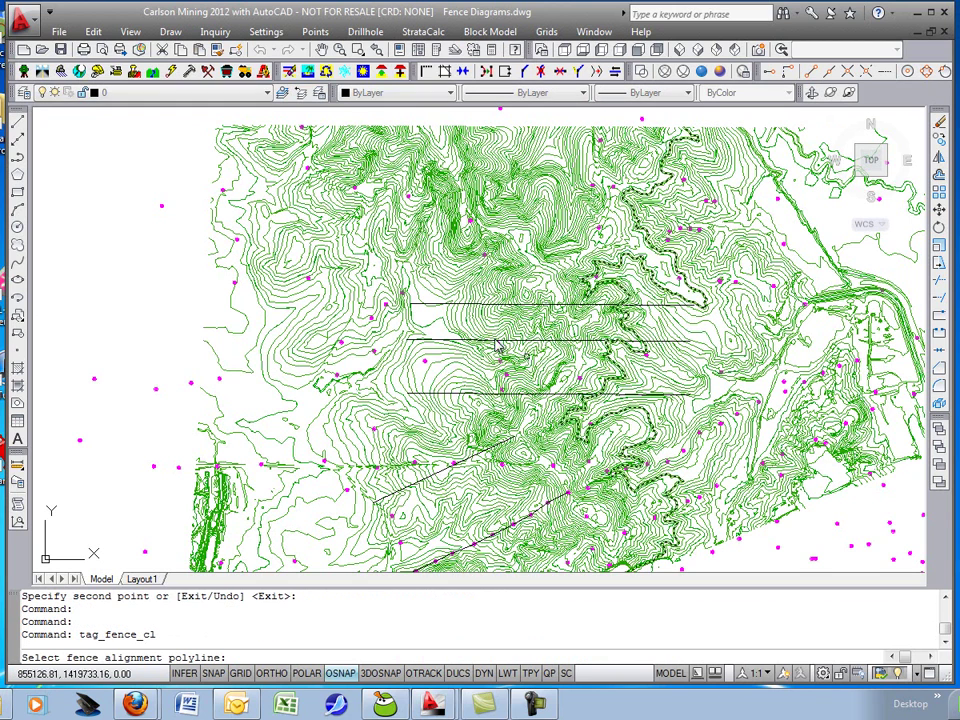
left_click(446, 303)
key("Return")
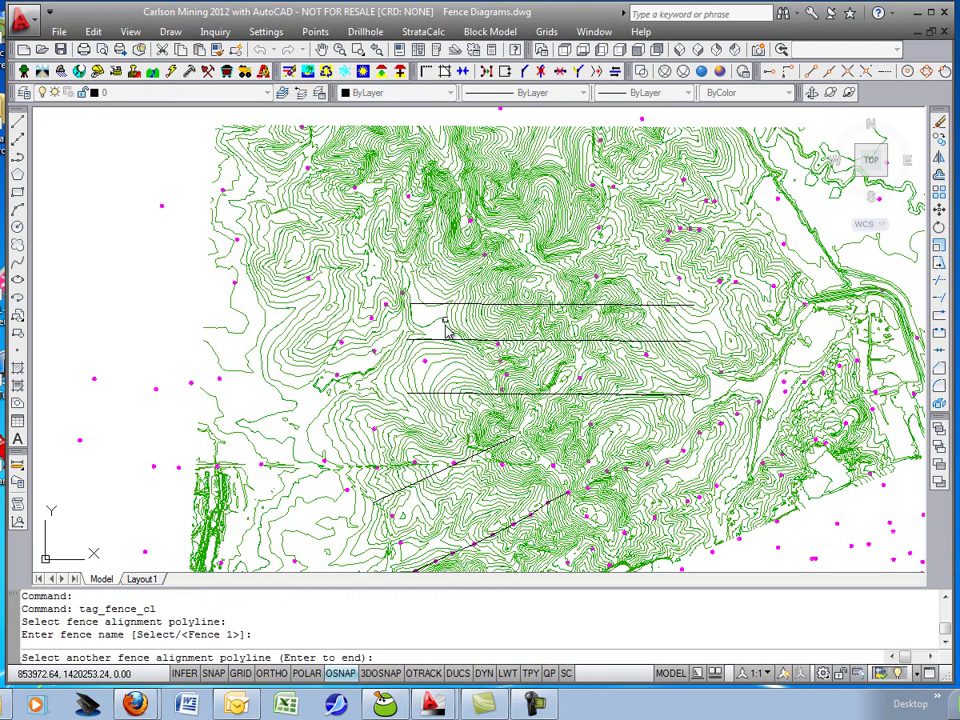
left_click(439, 342)
key("Return")
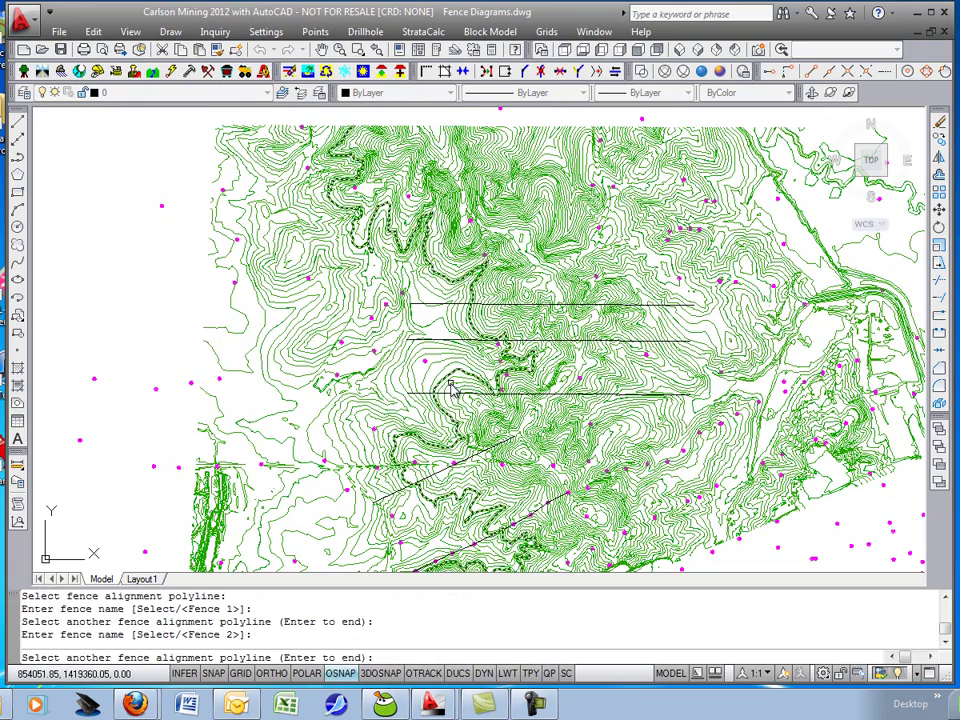
left_click(452, 395)
key("Return")
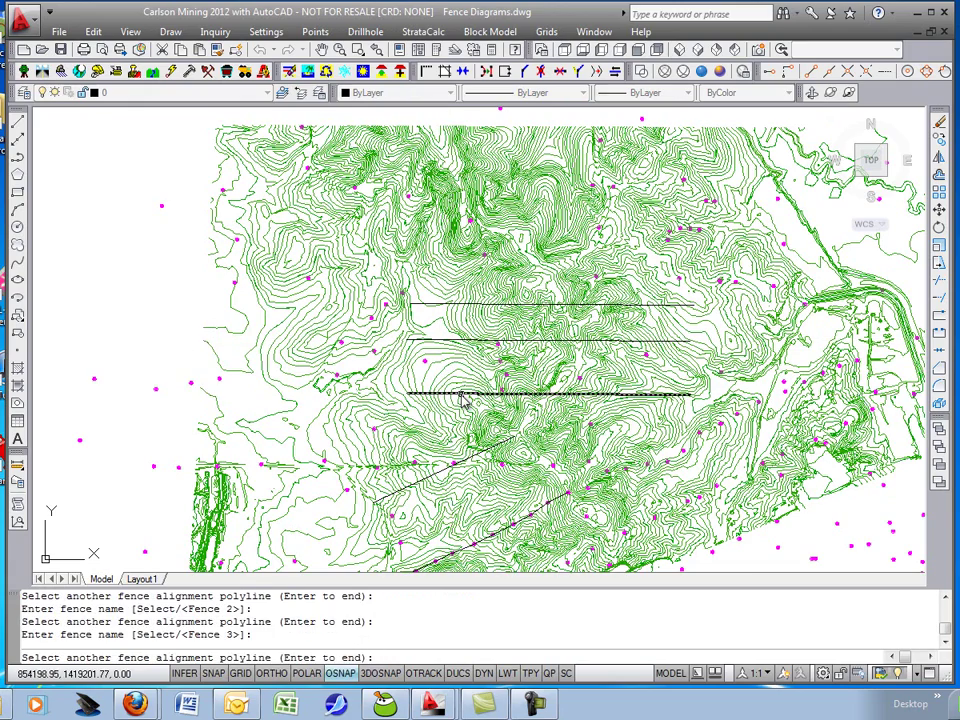
key("Return")
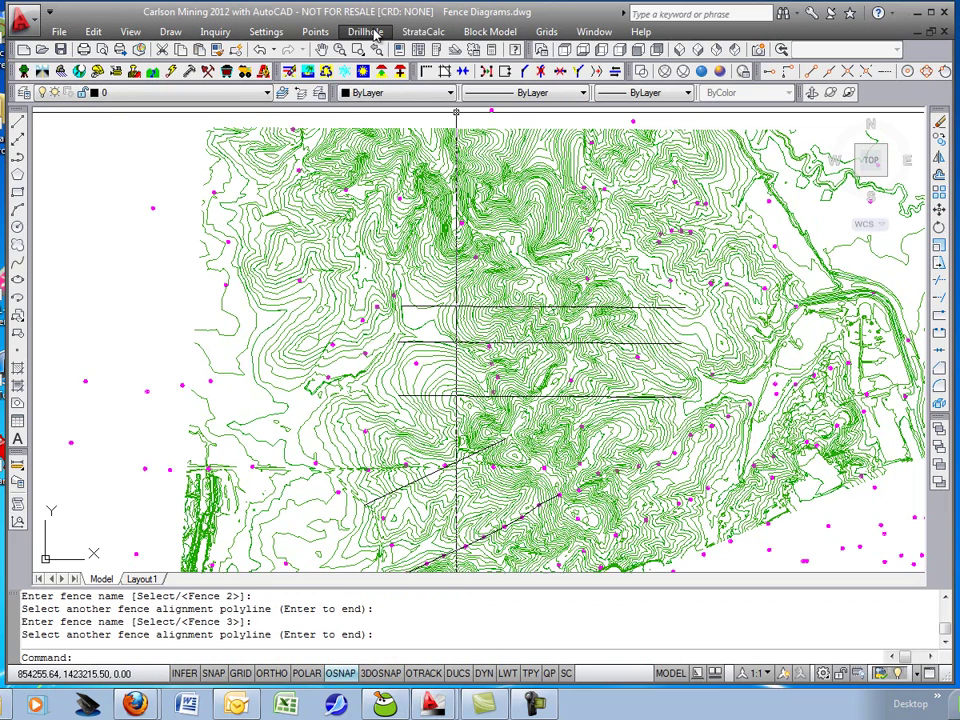
left_click(435, 33)
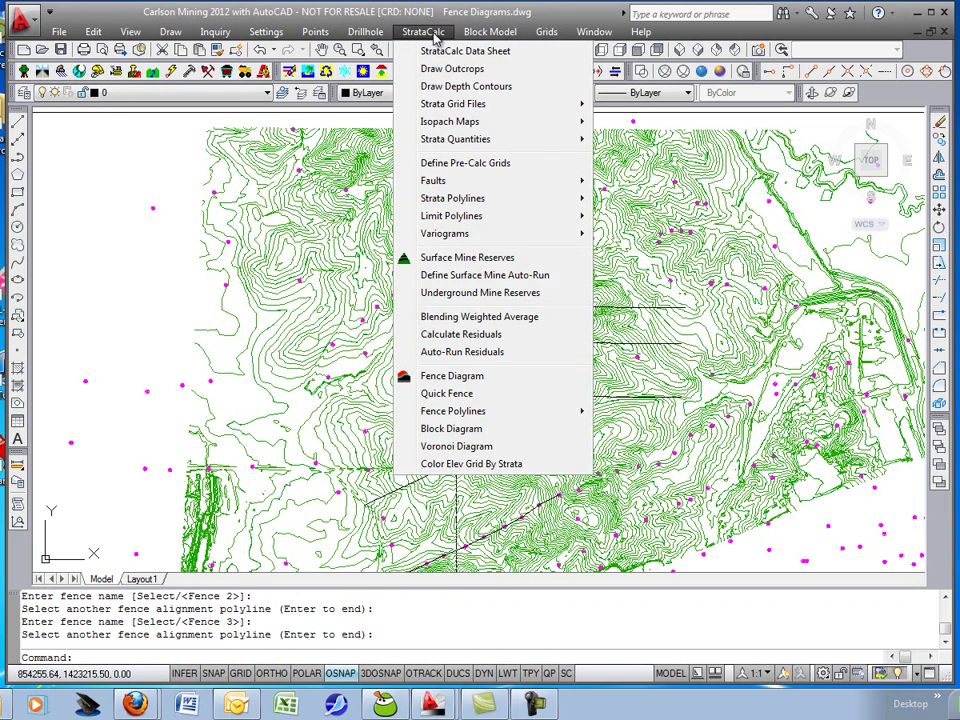
Run Fence Diagram with Process Multiple Named Fence Polylines checked, using Elevation Model.pre.
left_click(410, 378)
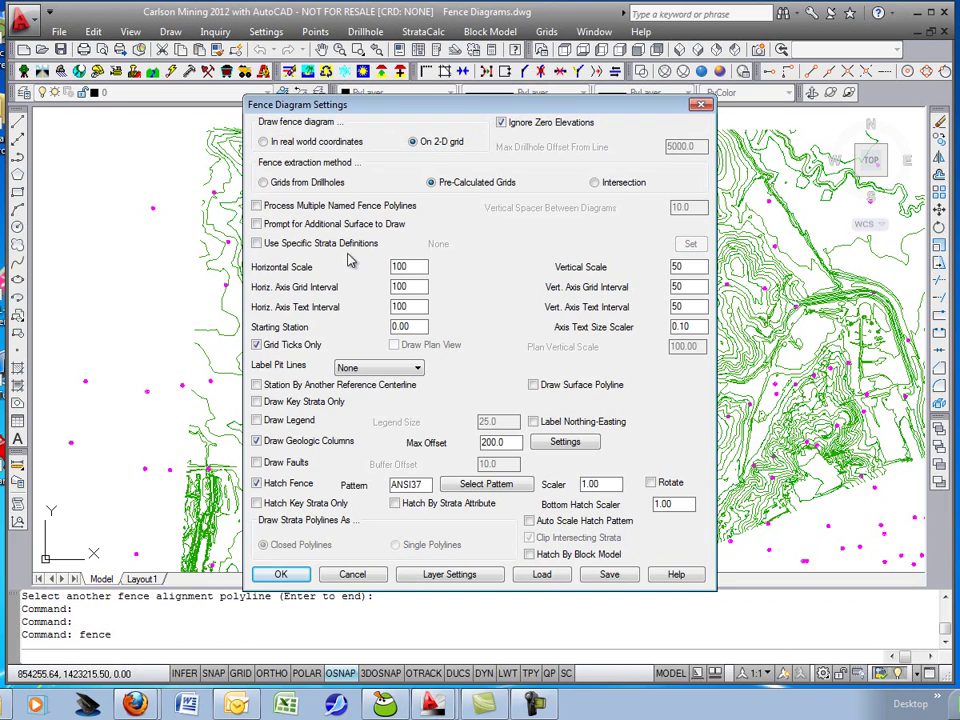
left_click(262, 207)
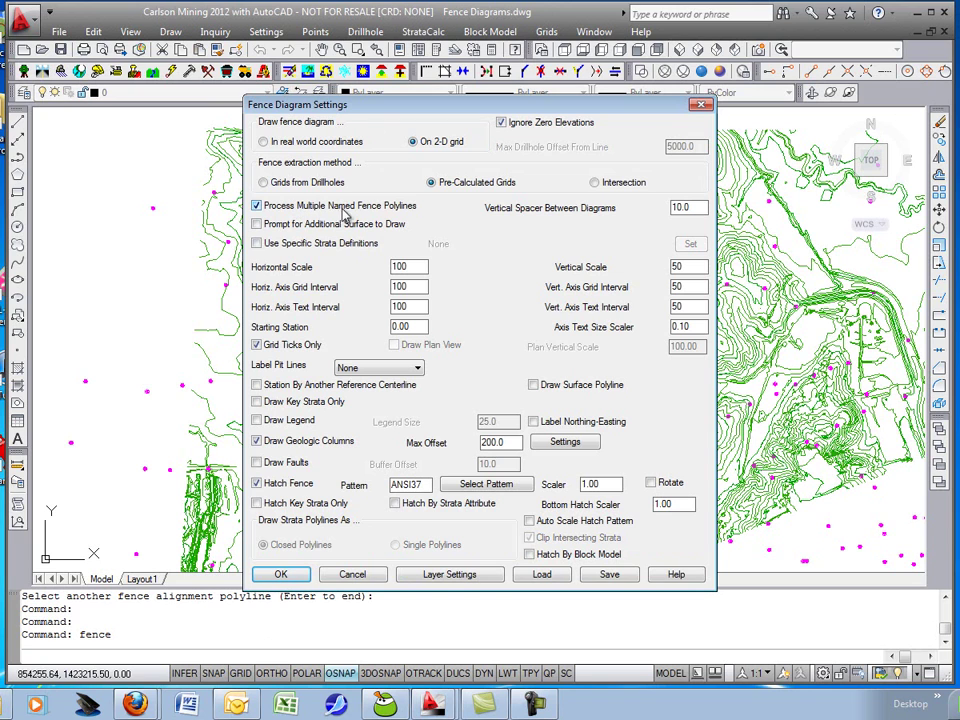
left_click(282, 575)
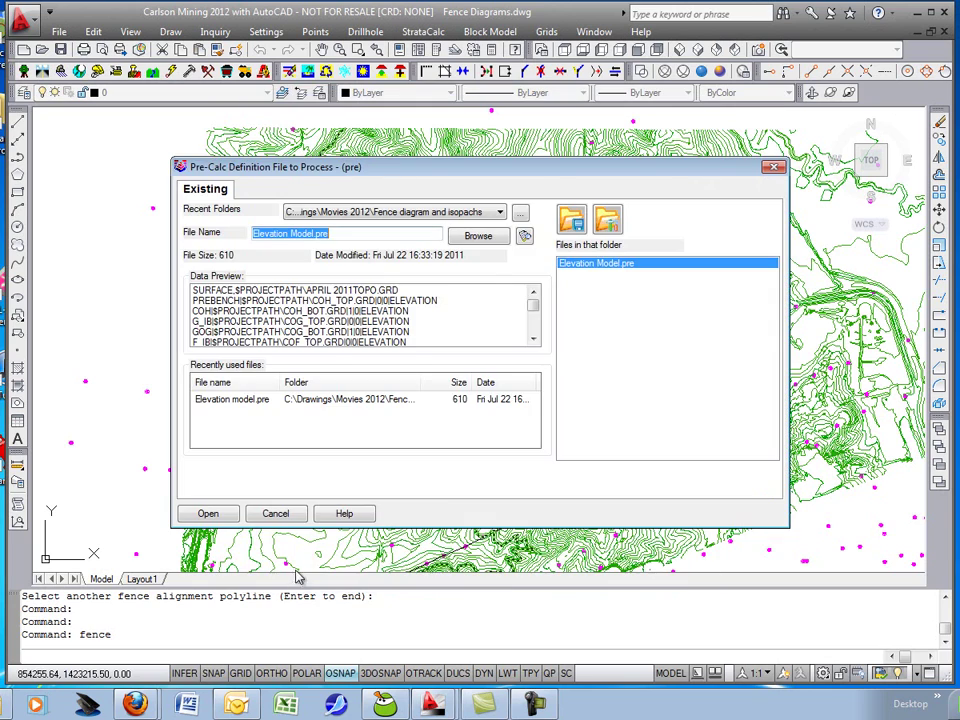
double_click(601, 264)
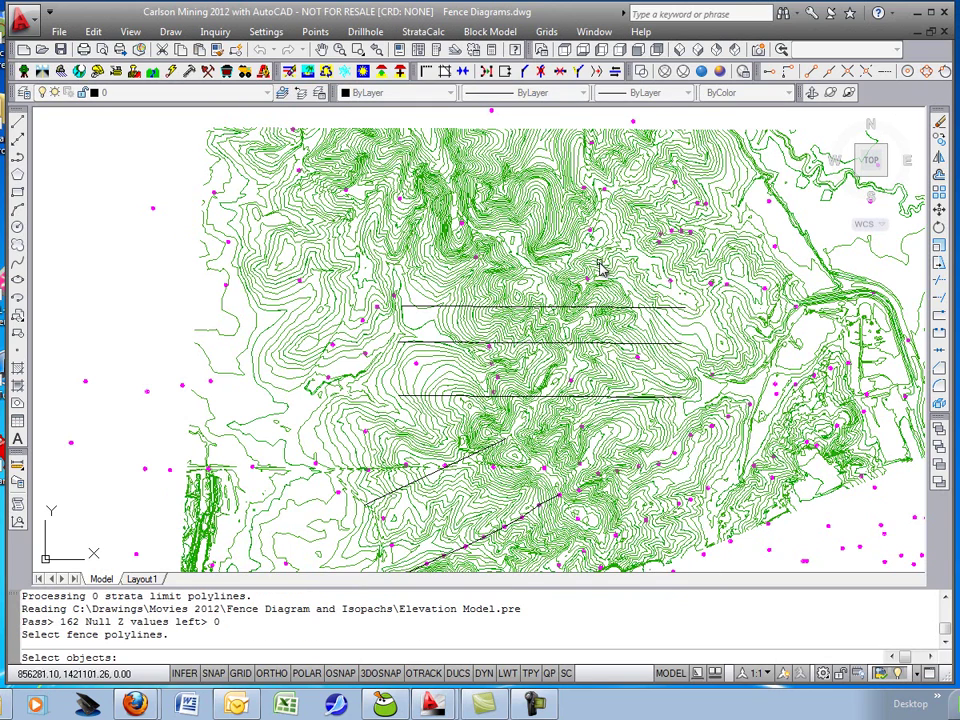
Window-select the three fence lines and place the diagrams' lower-left corner beside the map.
left_click(668, 300)
left_click(505, 440)
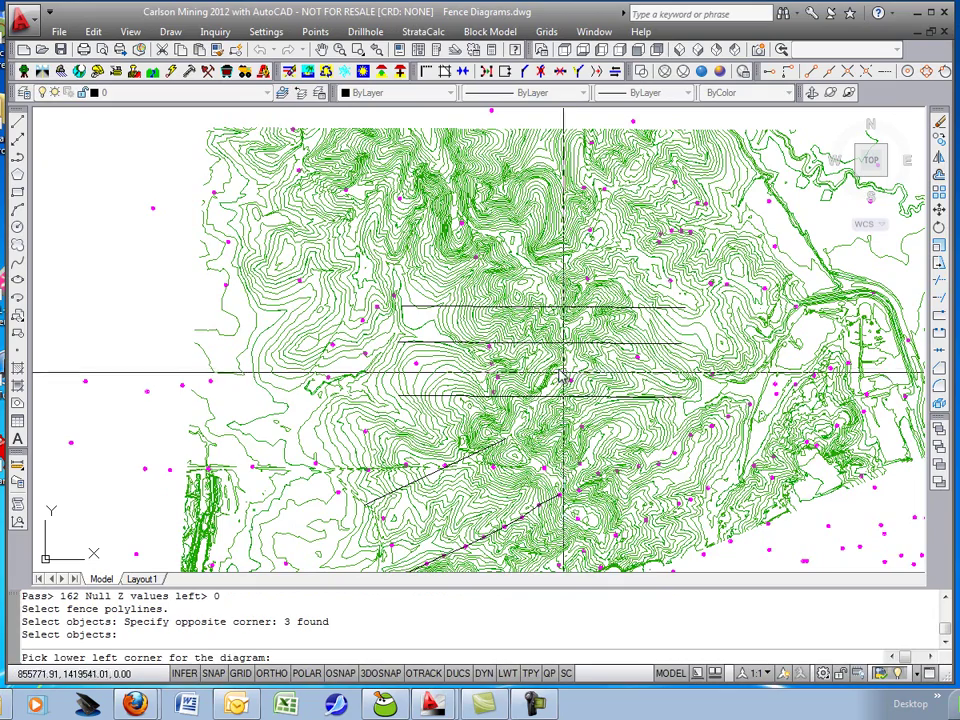
scroll(563, 373, "down", 5)
left_click(317, 388)
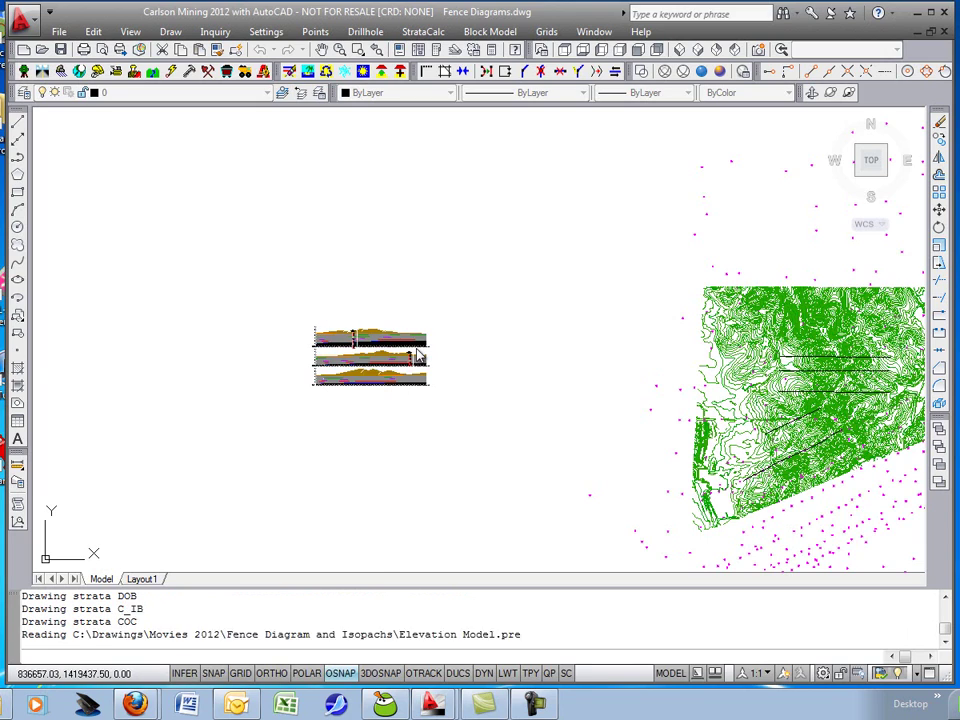
Zoom and pan to inspect the three stacked fence diagram panels.
scroll(388, 377, "up", 5)
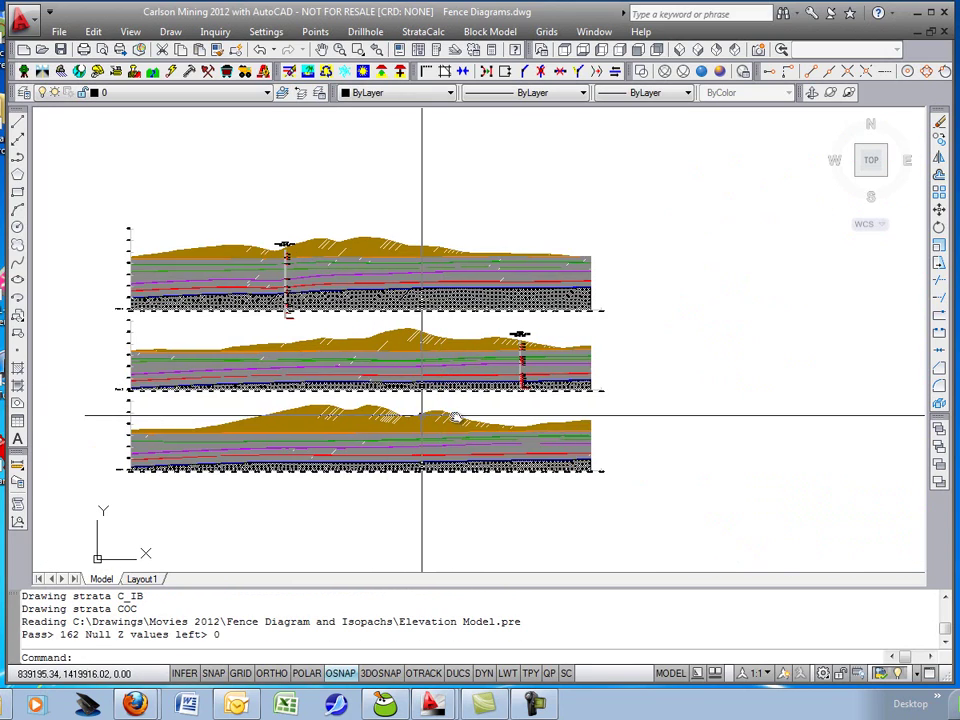
scroll(278, 480, "up", 6)
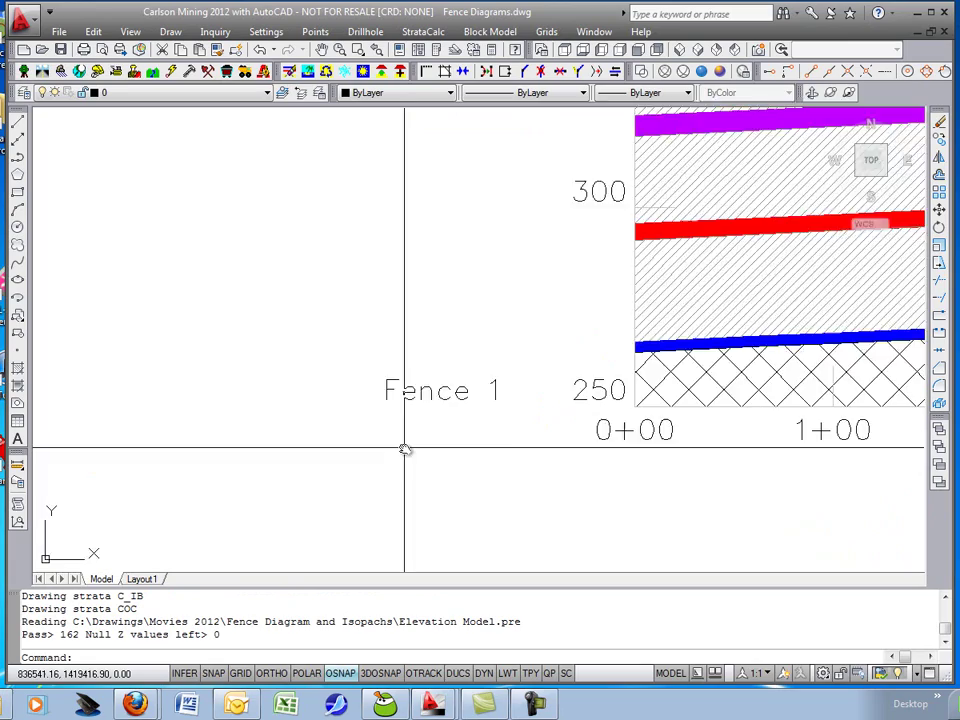
scroll(407, 448, "down", 5)
scroll(171, 270, "down", 3)
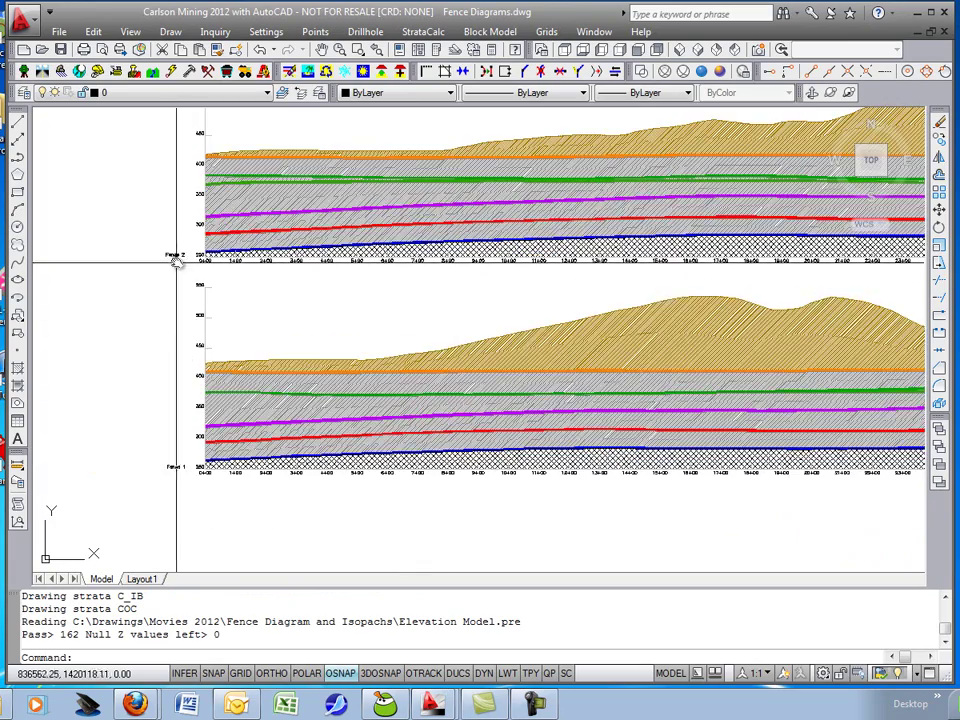
scroll(171, 242, "up", 5)
scroll(332, 268, "down", 6)
scroll(300, 425, "up", 2)
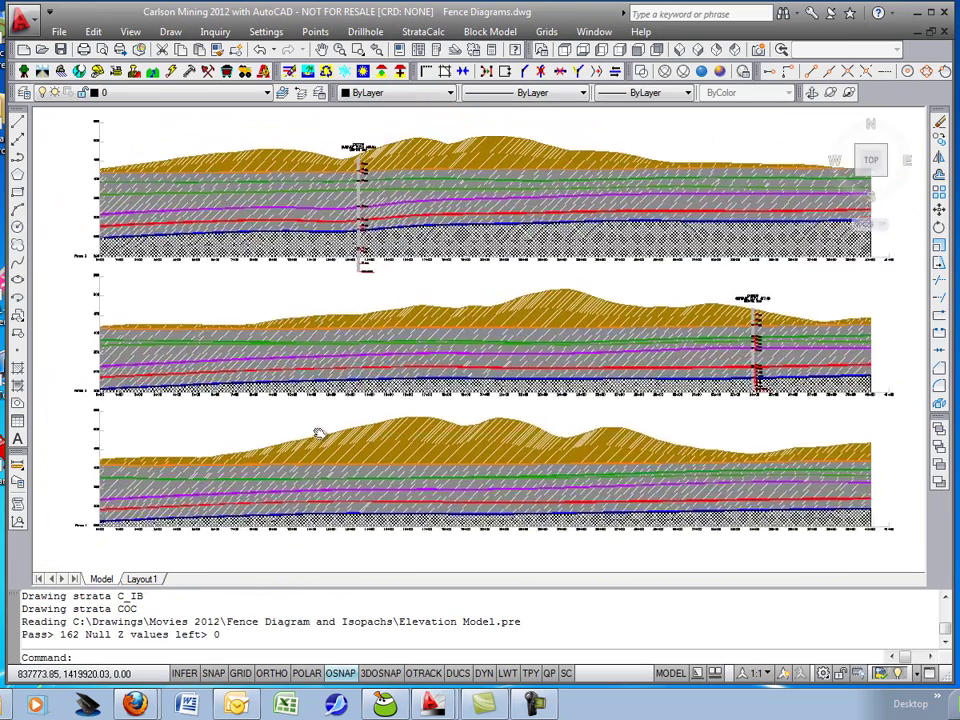
scroll(388, 197, "up", 5)
scroll(360, 330, "down", 4)
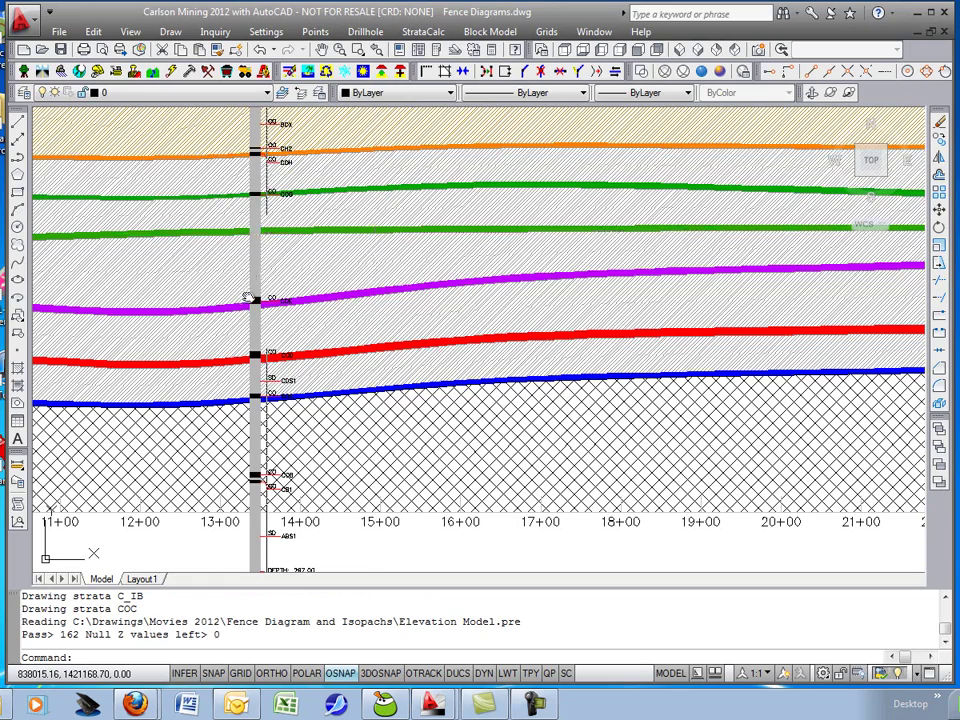
scroll(433, 396, "down", 3)
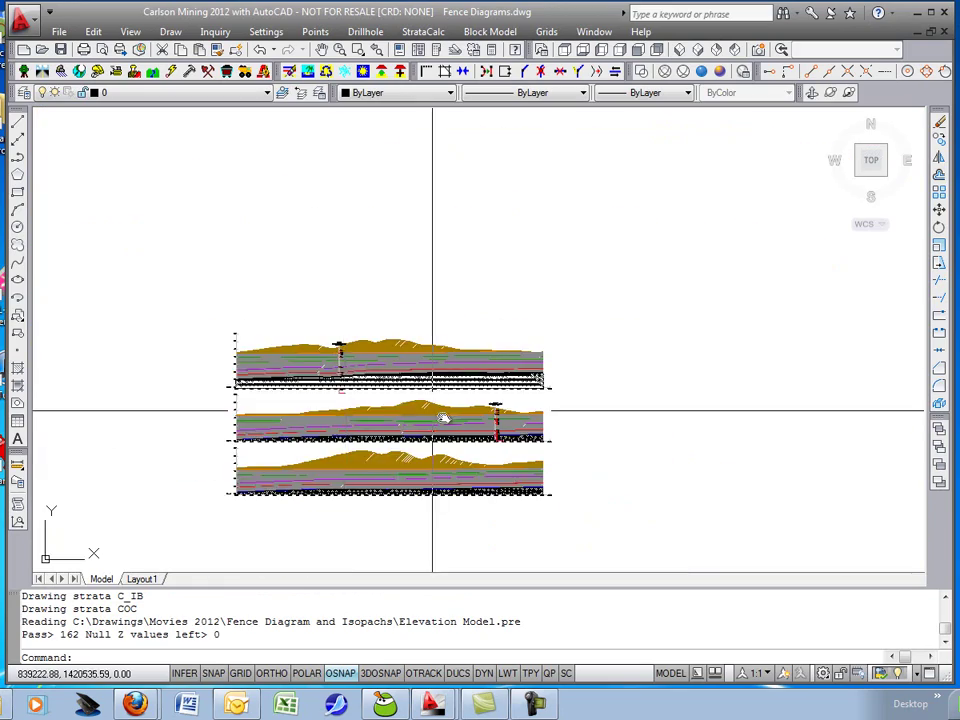
scroll(654, 411, "down", 4)
left_click_drag(654, 411, 532, 424)
scroll(495, 330, "up", 7)
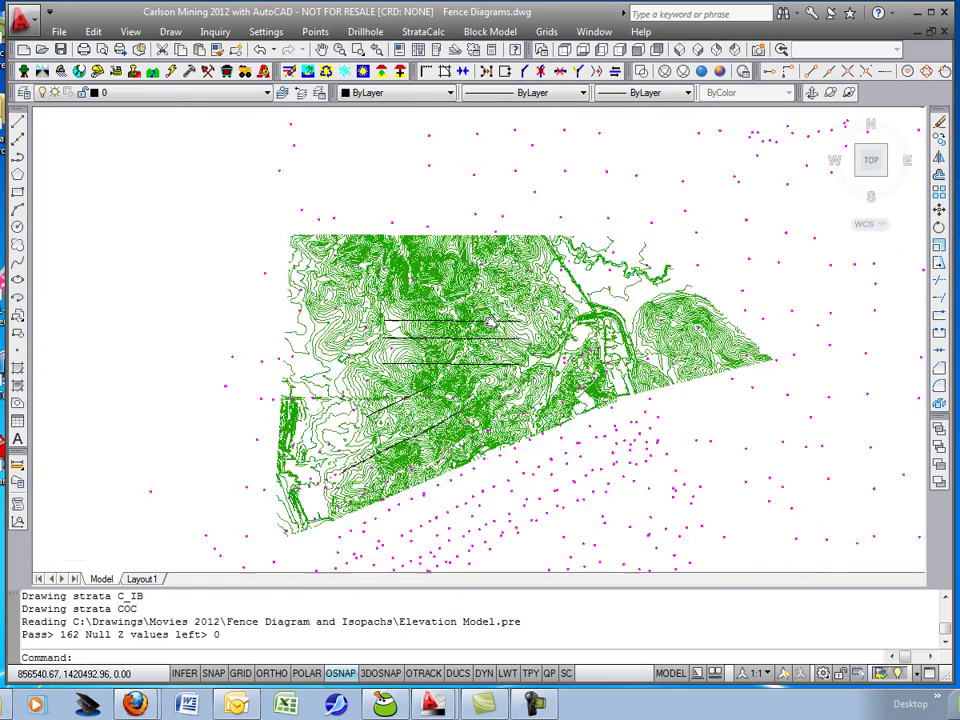
Create a quick fence profile along the top line using Elevation Model.pre.
left_click(426, 31)
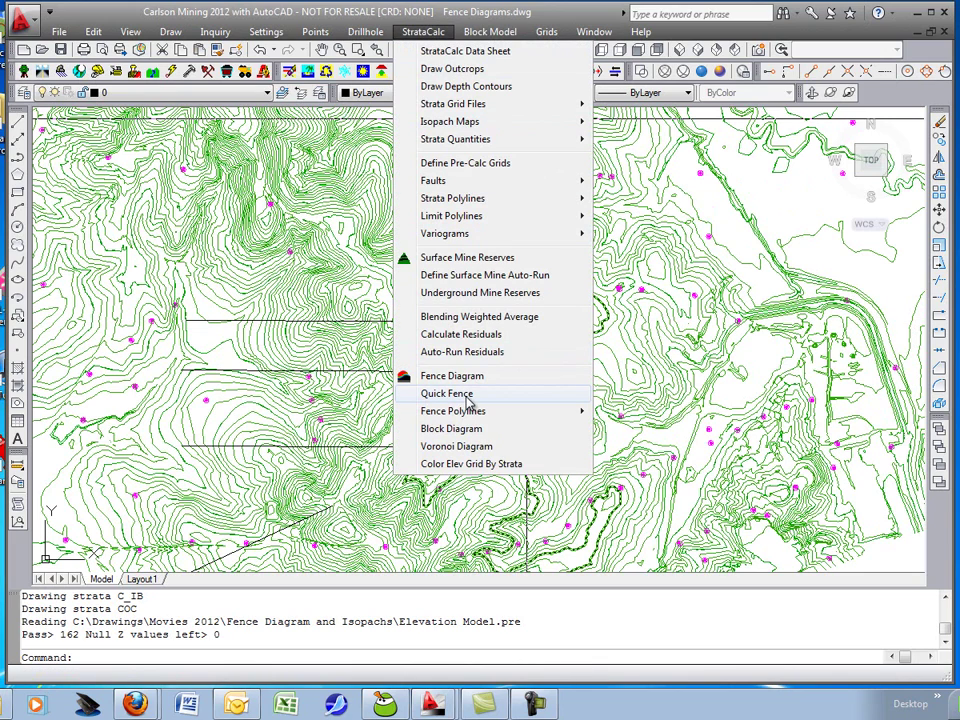
left_click(447, 393)
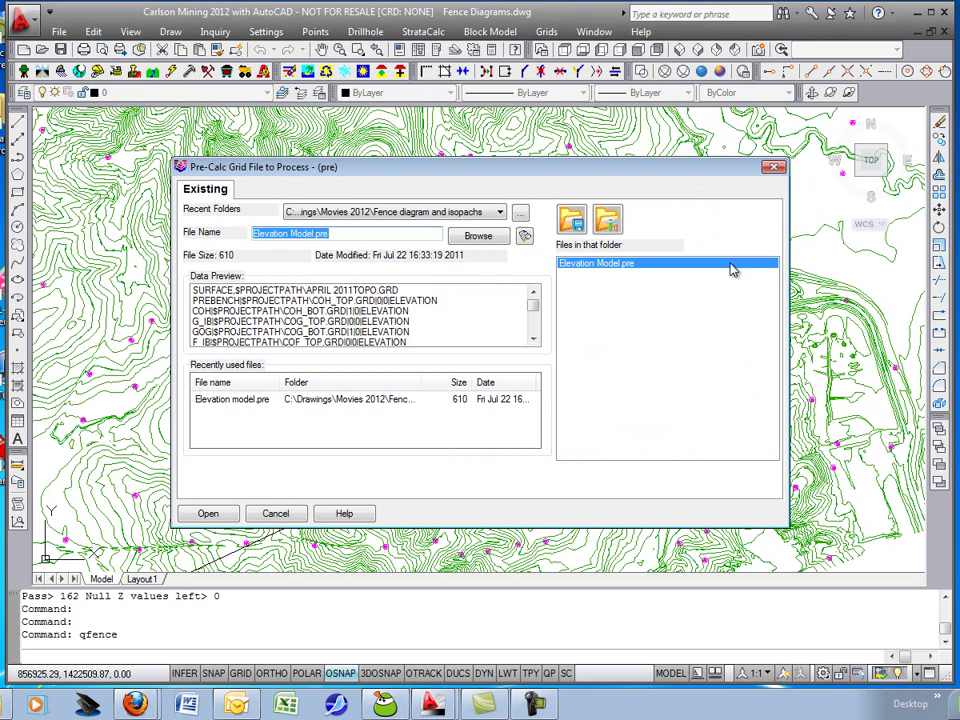
double_click(591, 264)
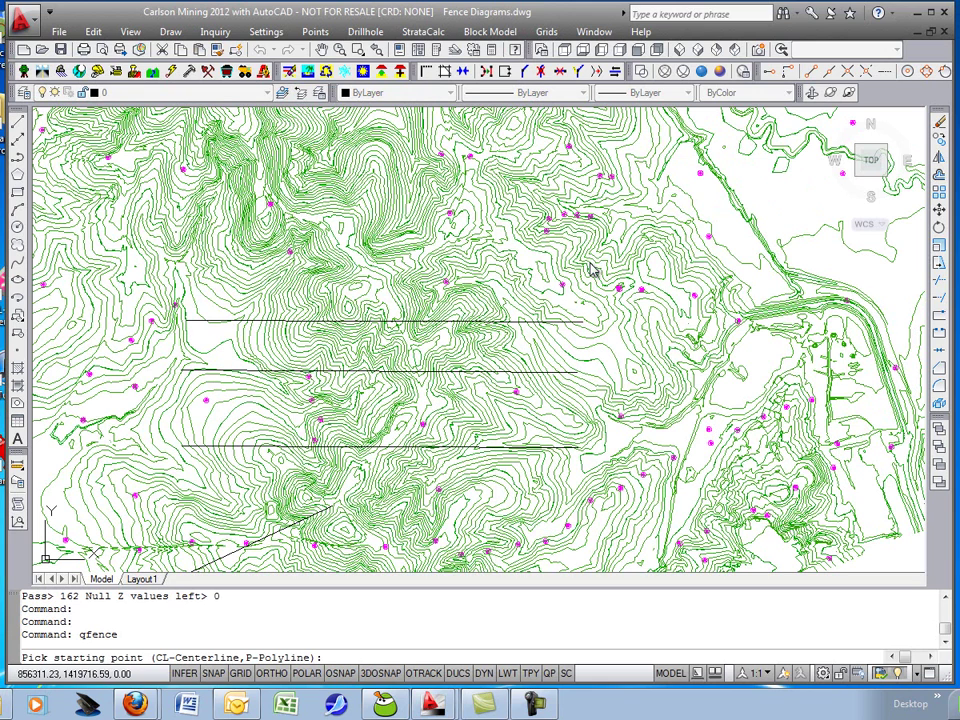
type("p")
key("Return")
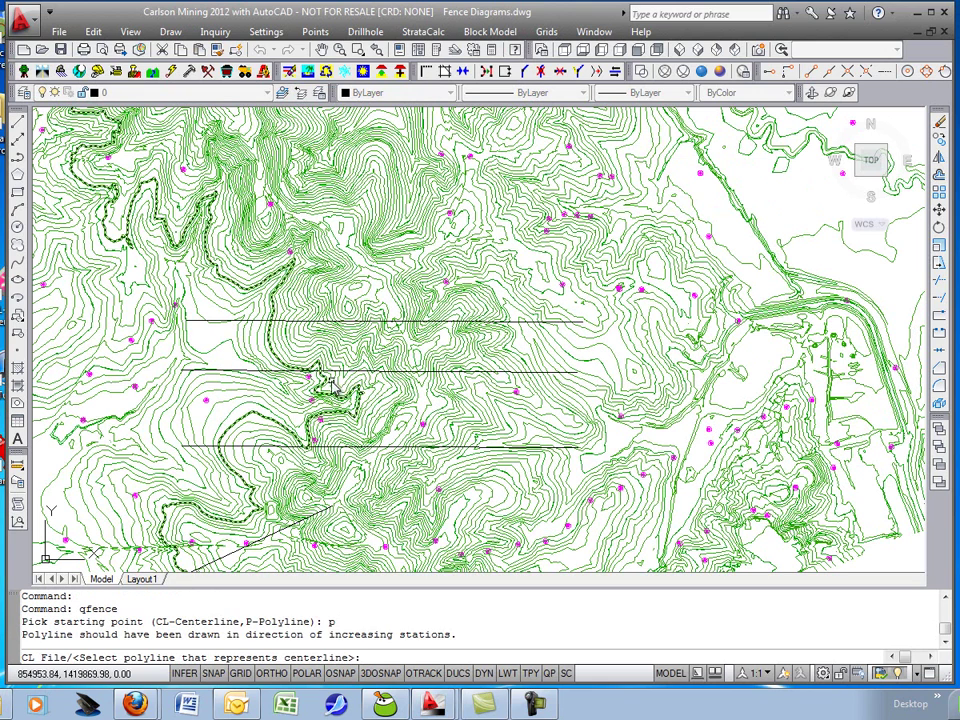
left_click(350, 323)
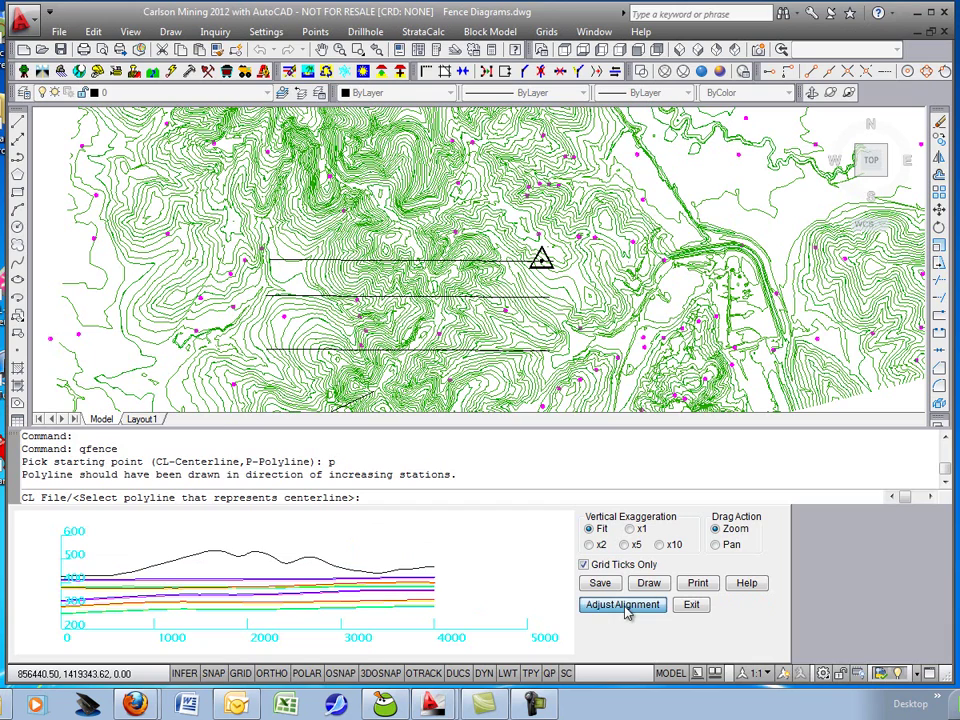
Use Adjust Alignment to move the fence profile's alignment point to a new spot in the drawing.
left_click(625, 607)
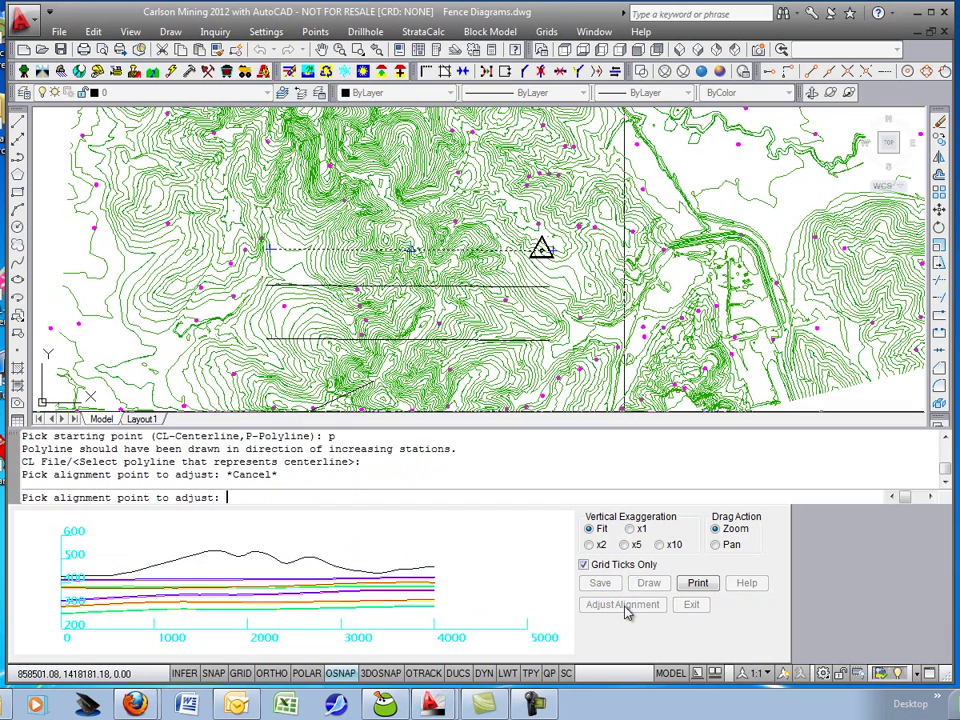
left_click(412, 251)
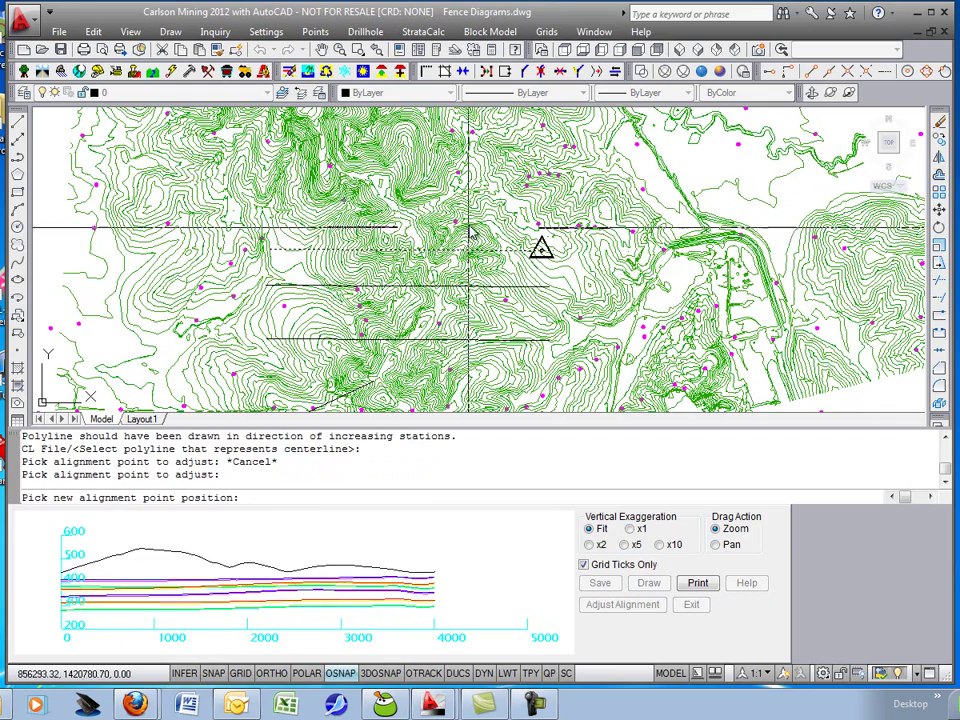
left_click_drag(470, 228, 487, 255)
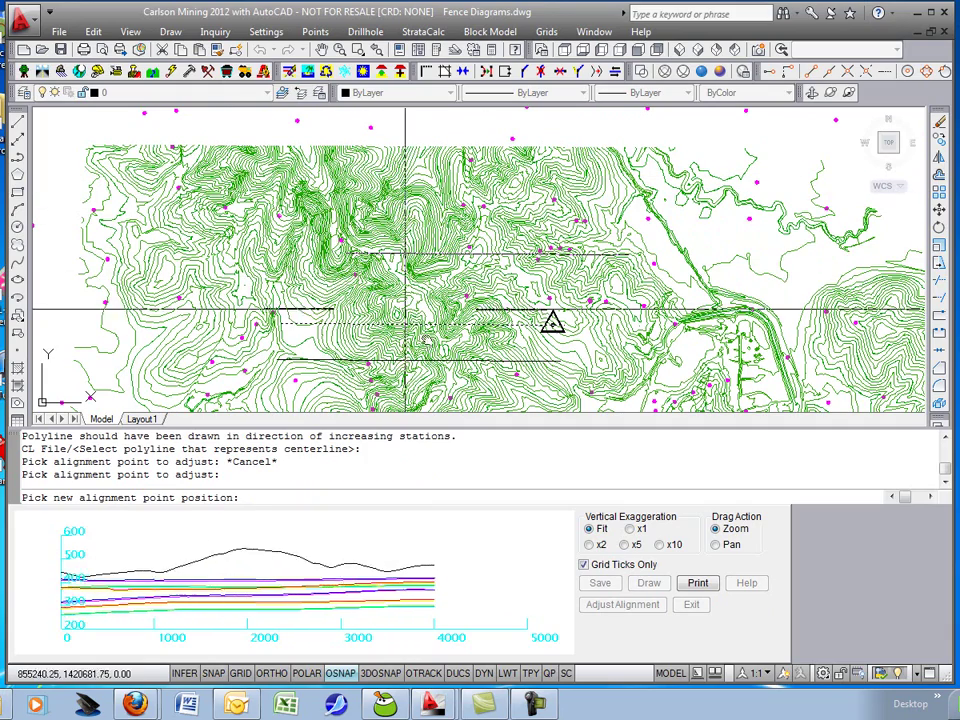
left_click_drag(440, 318, 410, 178)
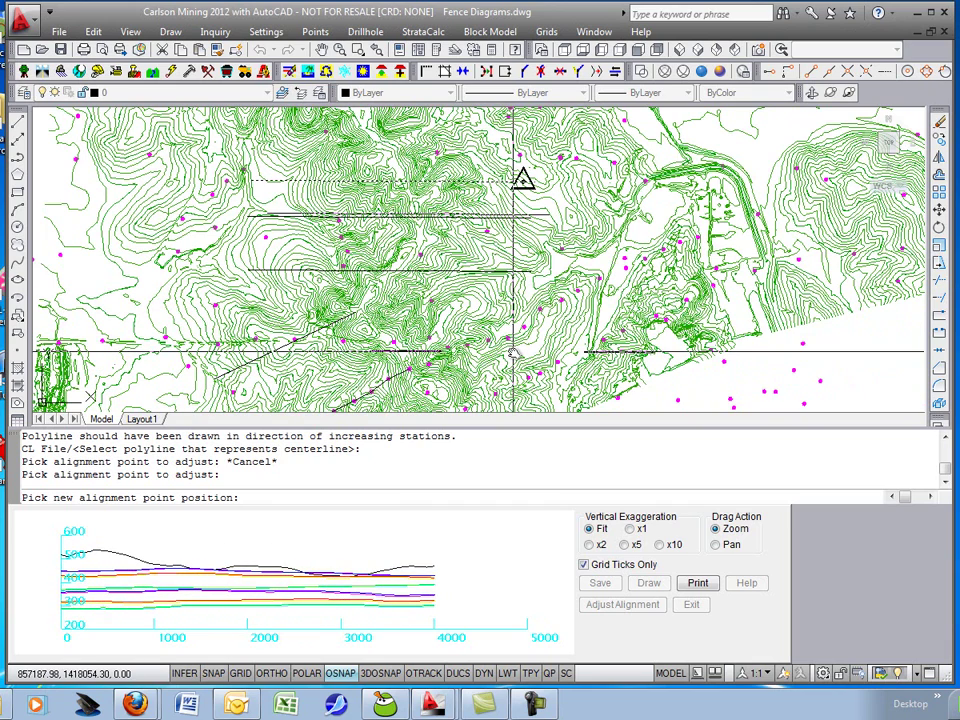
left_click(403, 178)
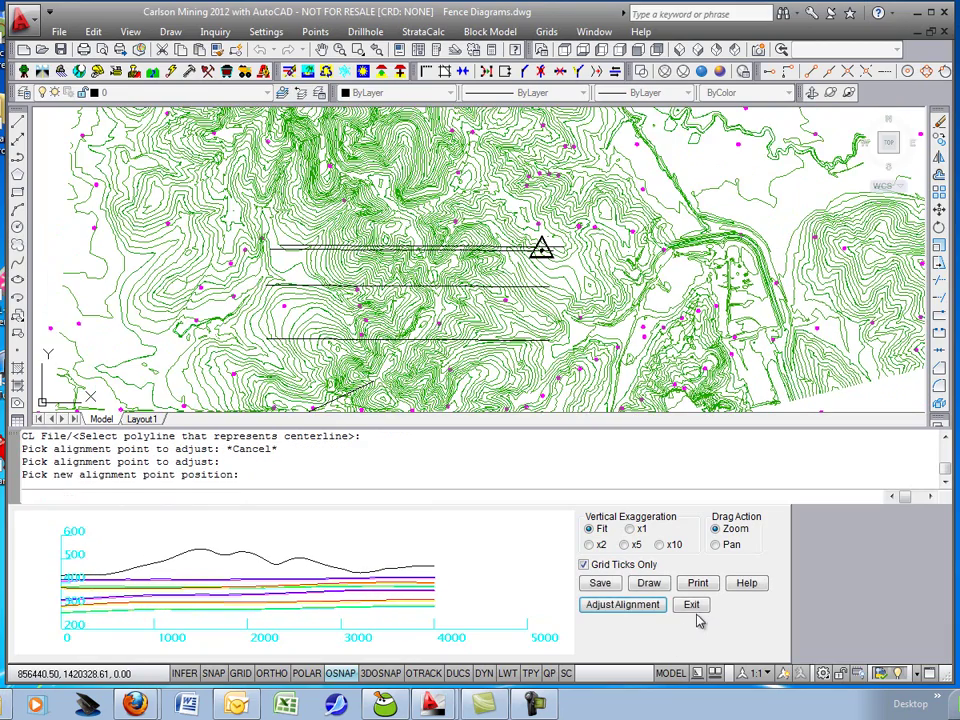
Exit the profile and set Fence Diagram to real-world coordinates, single polyline, no geologic columns, reading Elevation Model.pre.
left_click(691, 605)
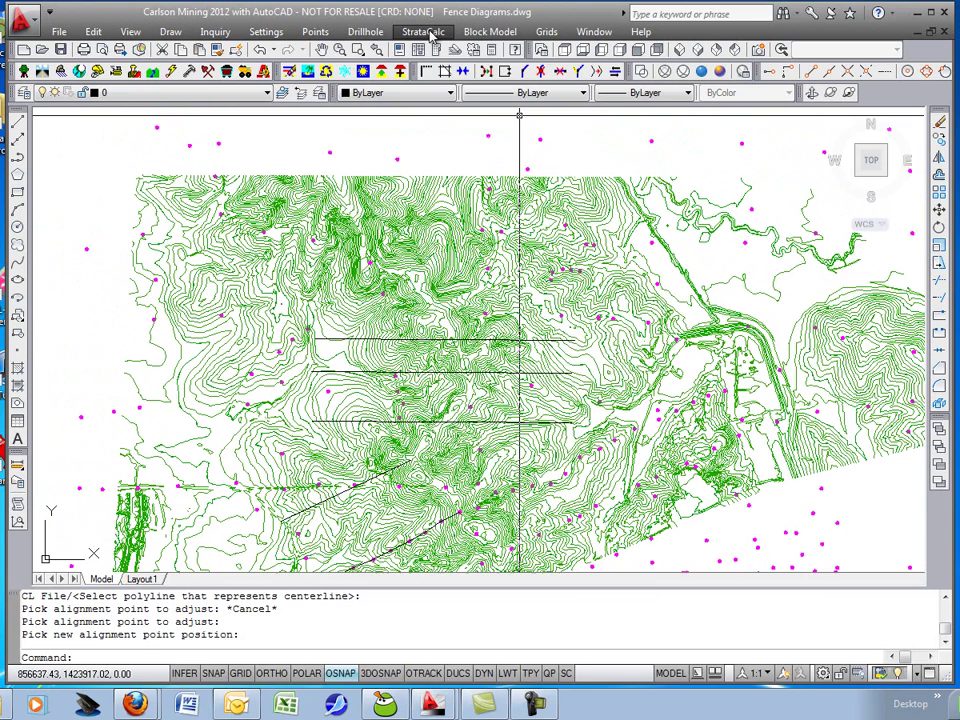
left_click(431, 33)
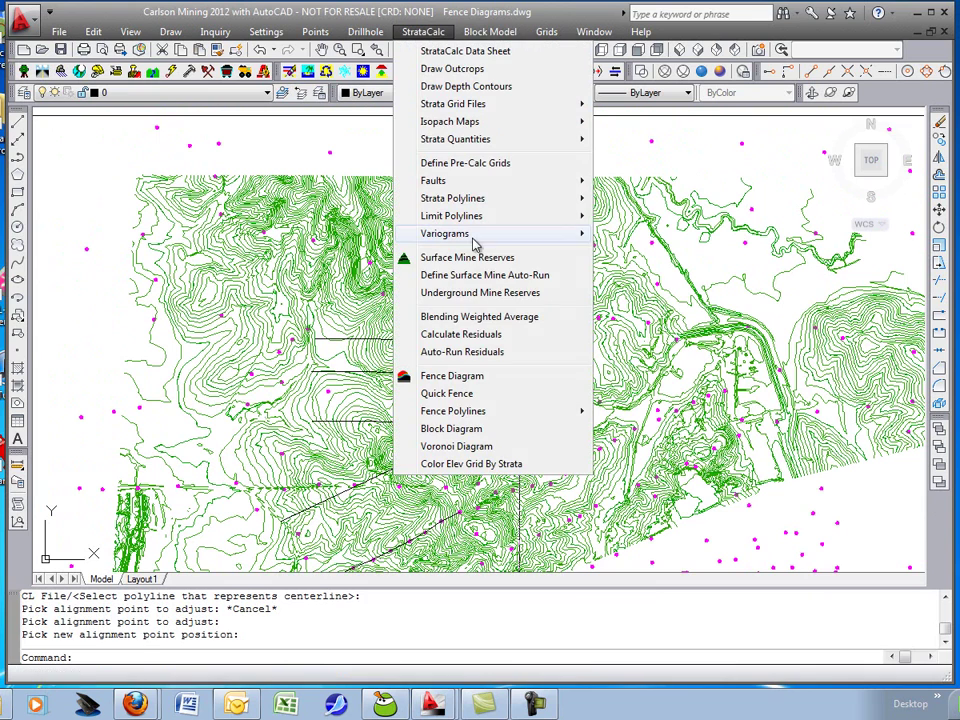
left_click(464, 378)
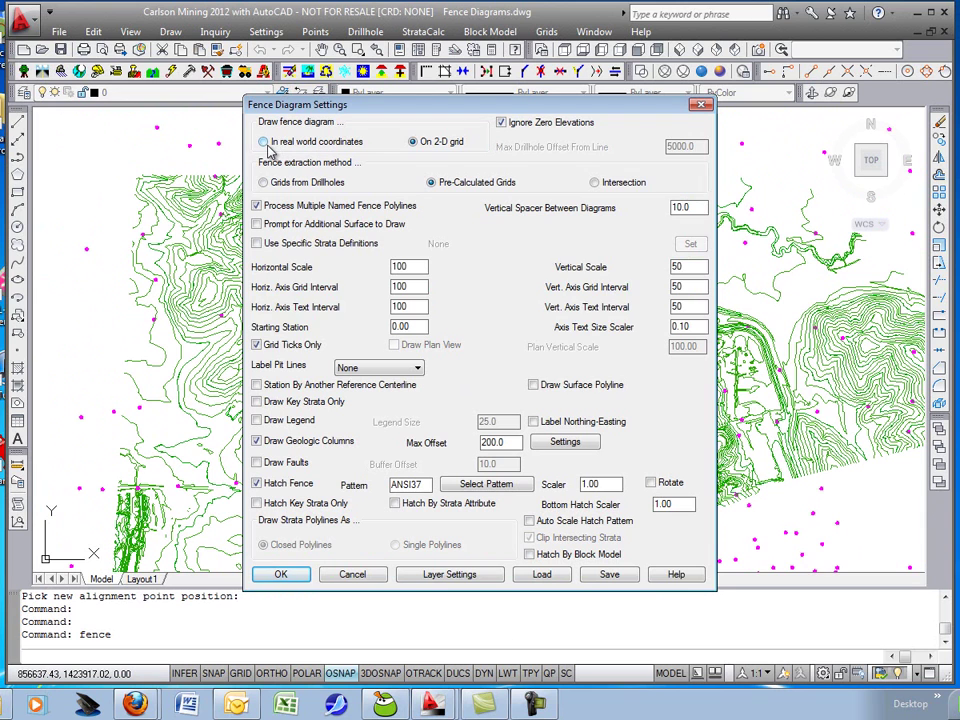
left_click(264, 142)
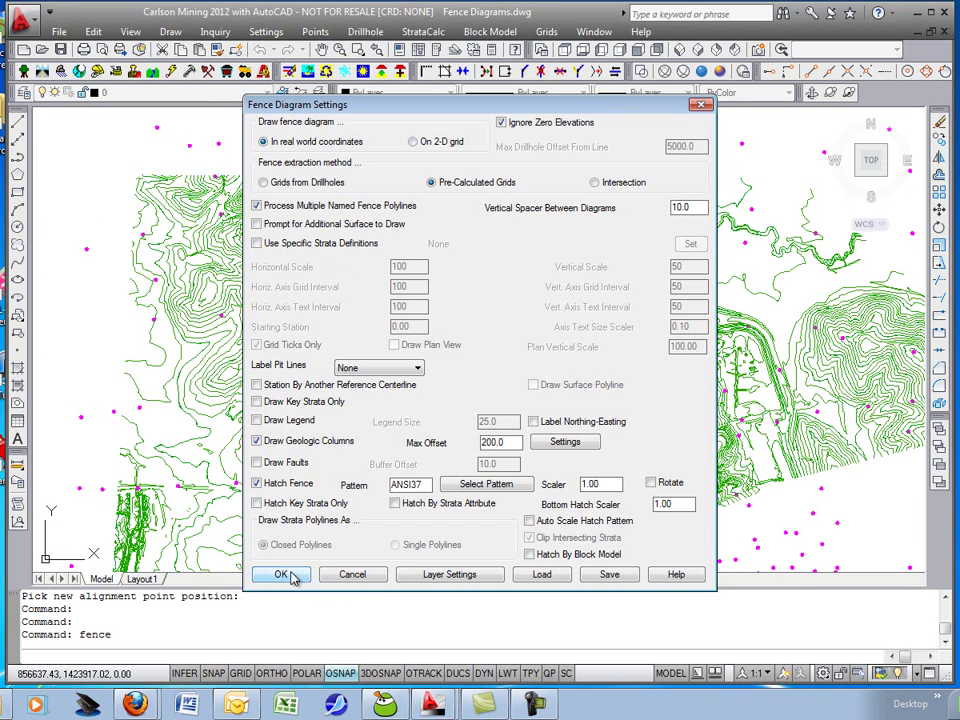
left_click(266, 207)
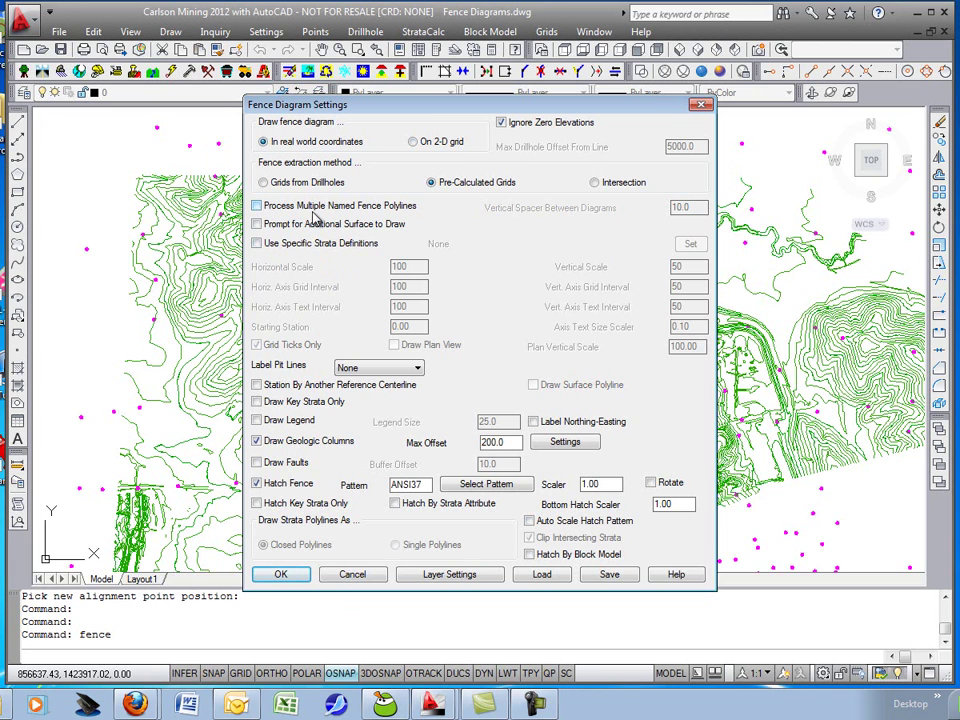
left_click(268, 446)
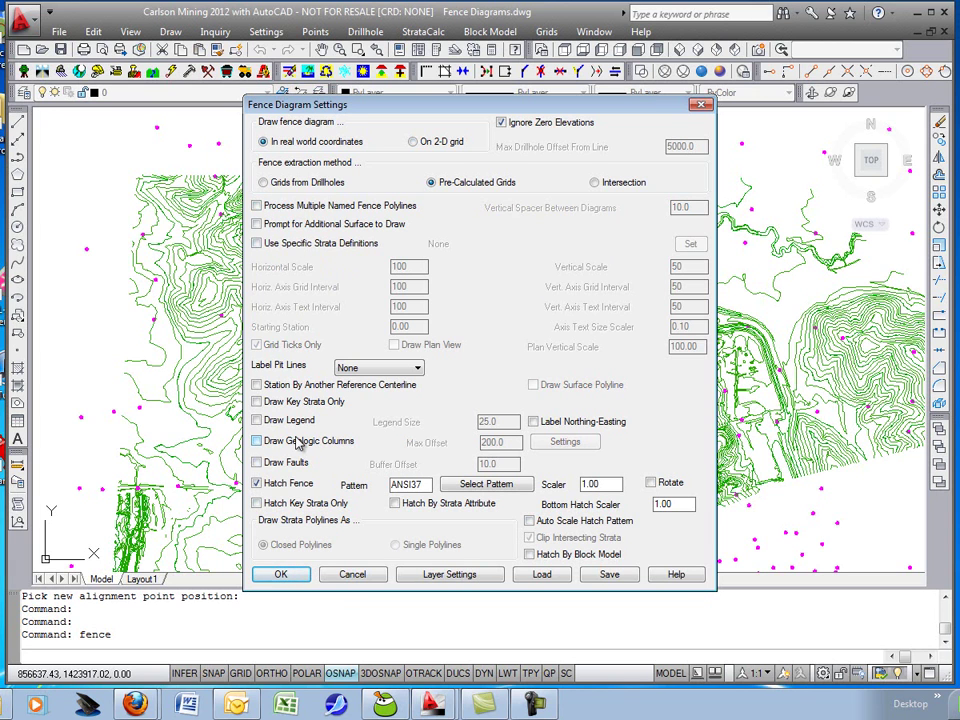
left_click(293, 576)
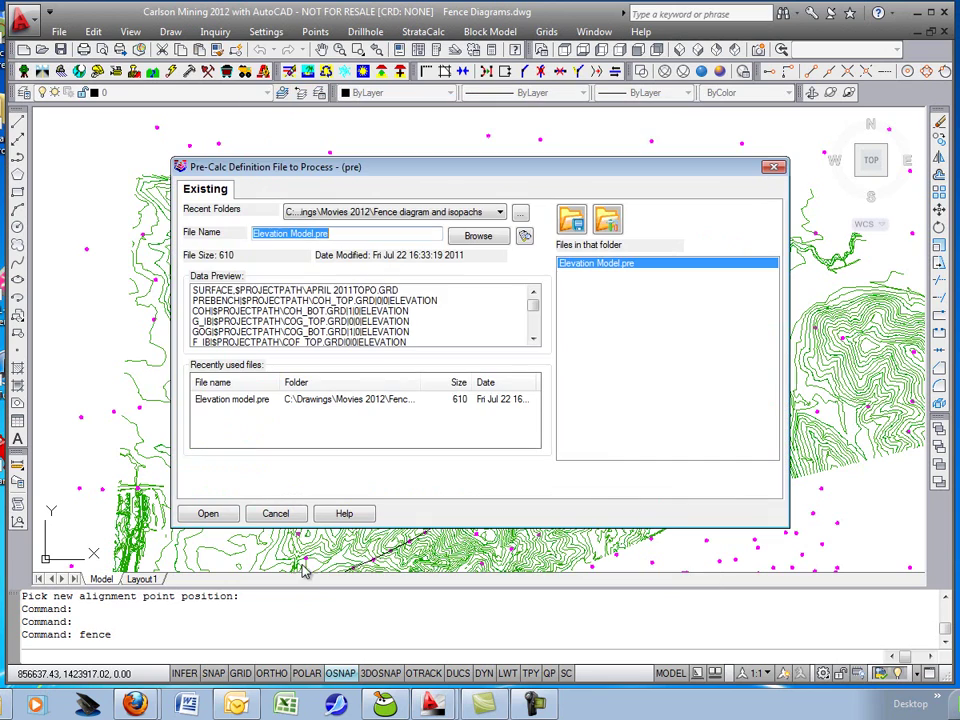
double_click(585, 265)
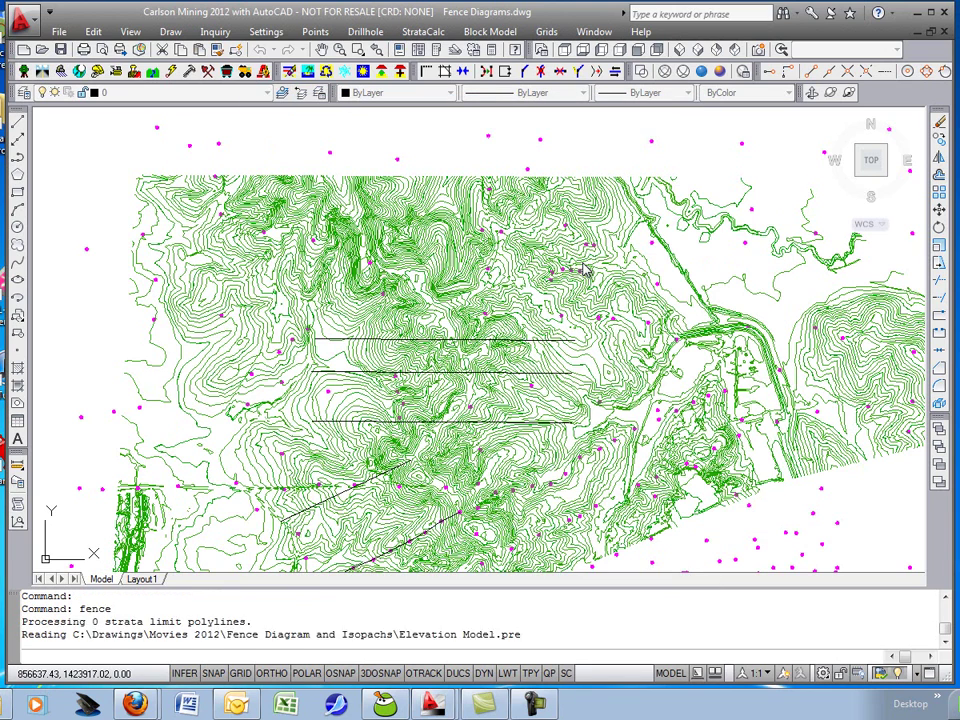
Draw the fence along the upper line, inspect it in SE Isometric orbit, then return to Top view.
left_click(324, 345)
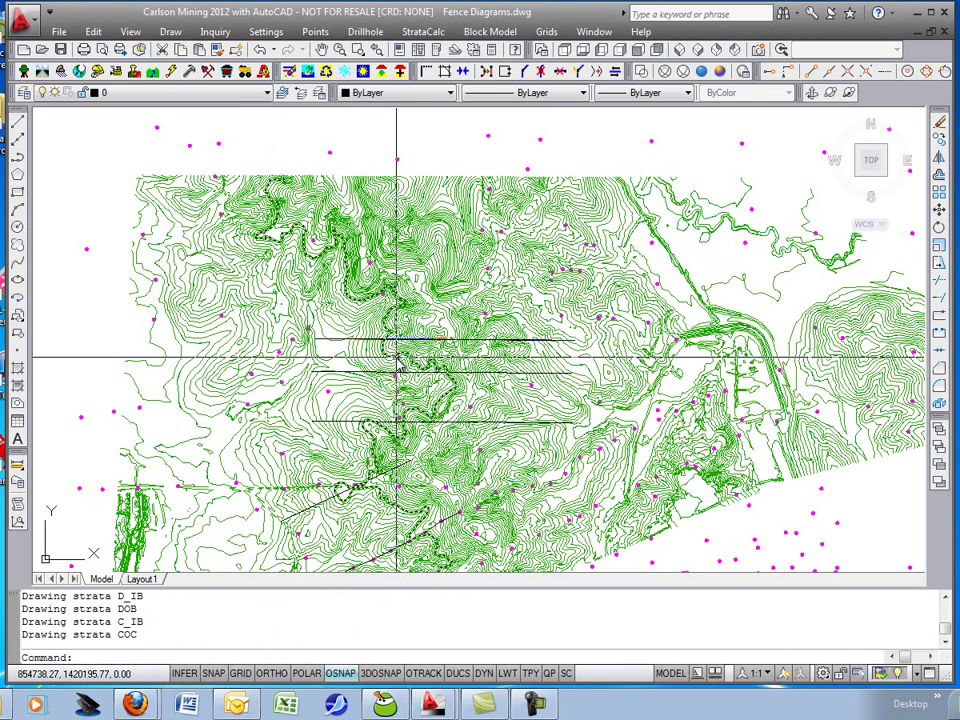
left_click(702, 52)
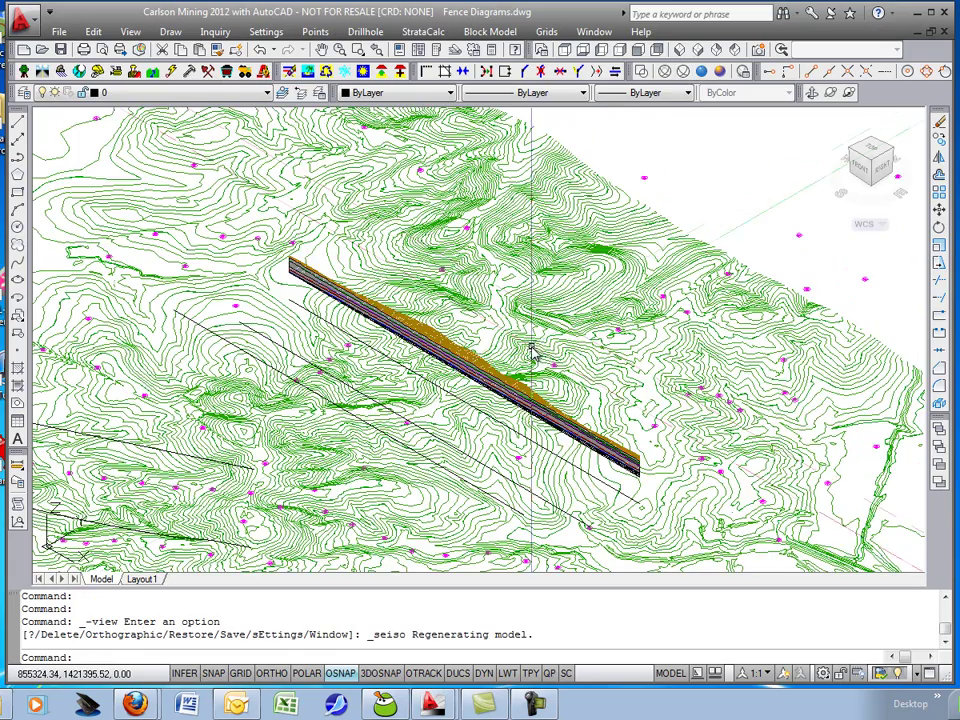
left_click(832, 93)
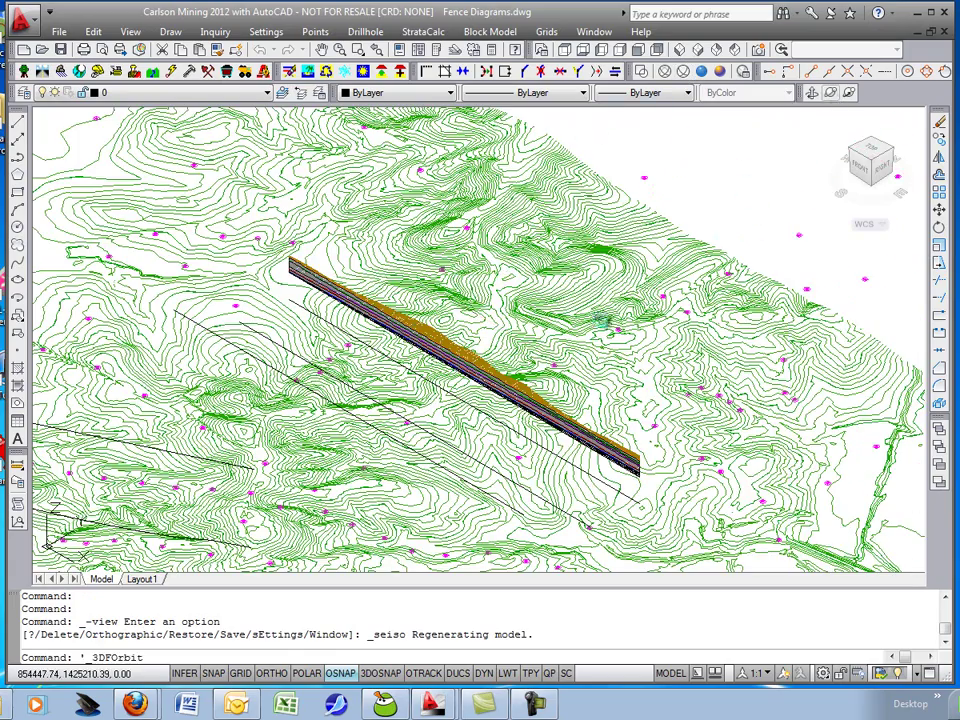
left_click_drag(410, 282, 447, 341)
scroll(490, 418, "up", 5)
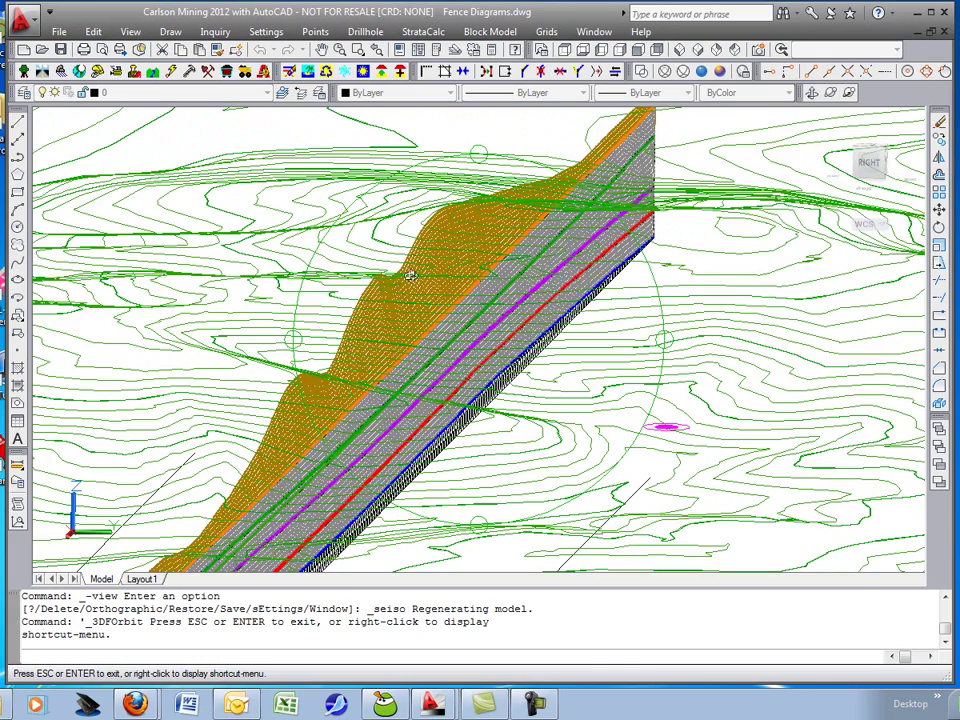
left_click_drag(458, 318, 393, 396)
right_click(388, 74)
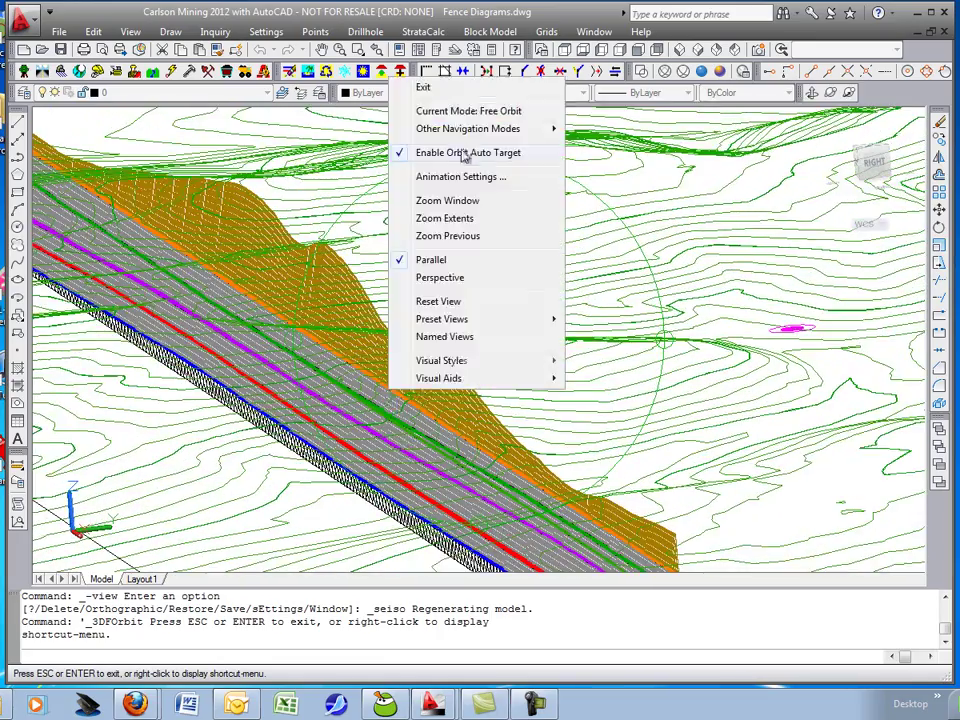
left_click(420, 93)
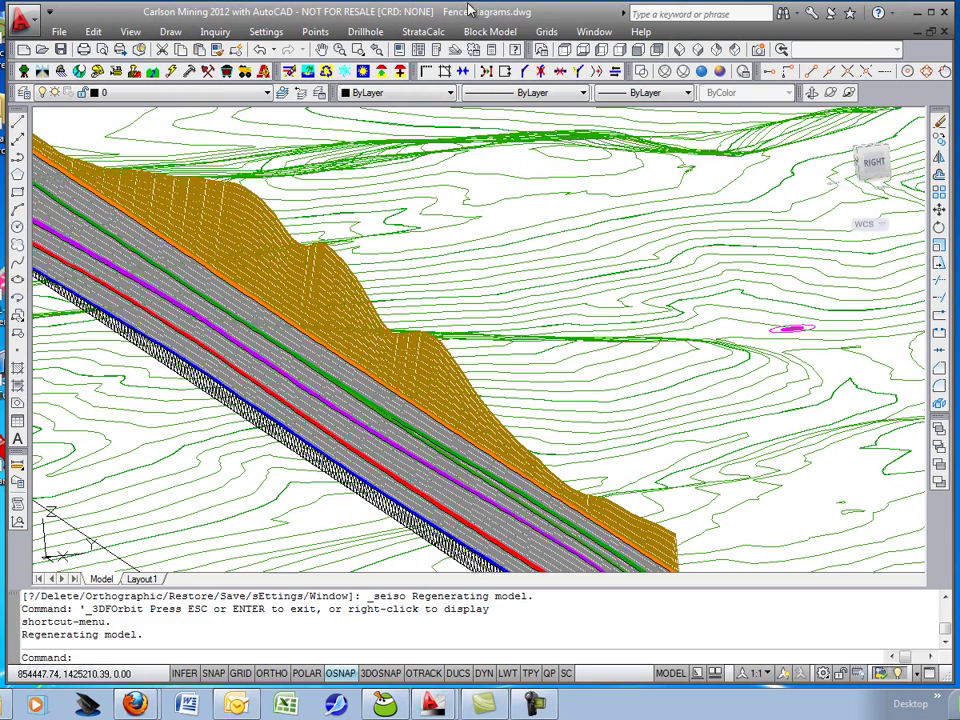
left_click(563, 49)
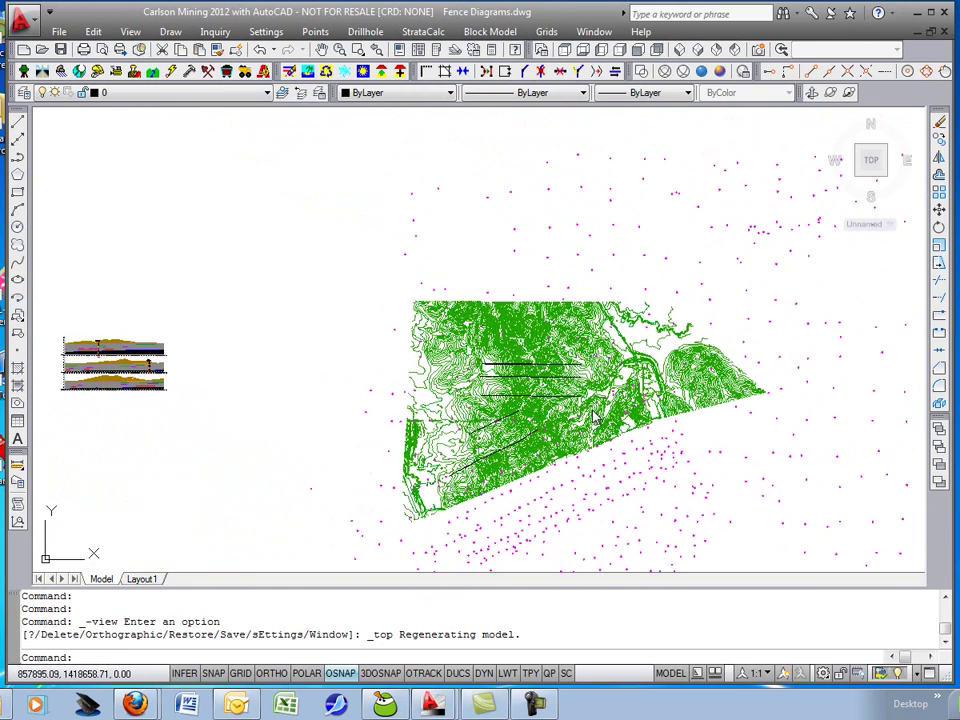
Switch to Isopach map.dwg and pan to centre the drill holes.
left_click(592, 32)
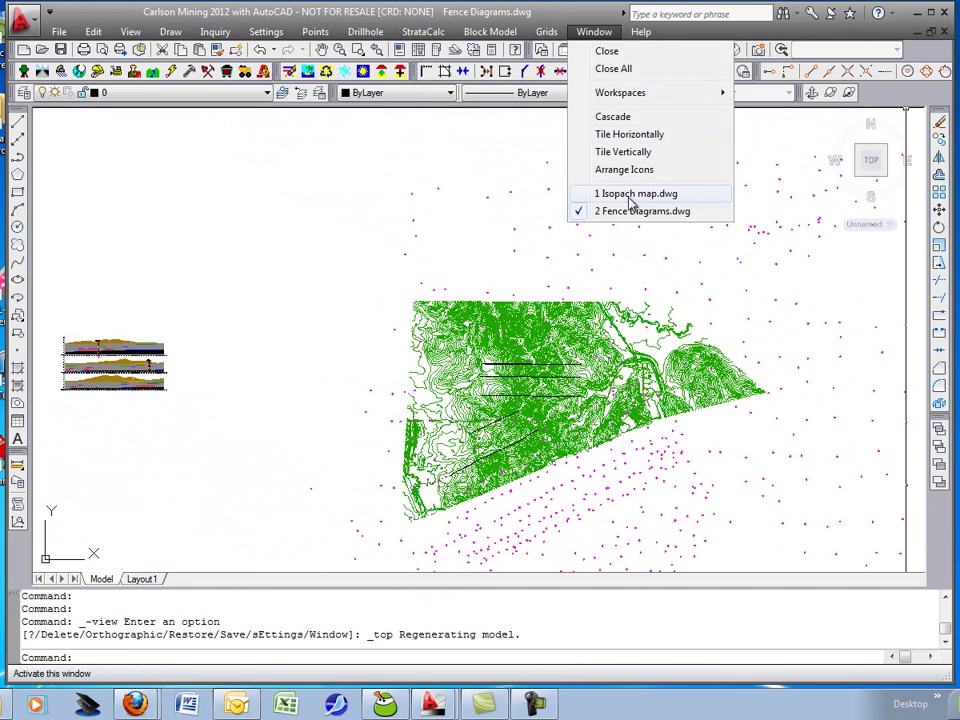
left_click(632, 198)
mouse_move(493, 321)
left_mouse_down()
mouse_move(572, 306)
mouse_move(573, 340)
left_mouse_up()
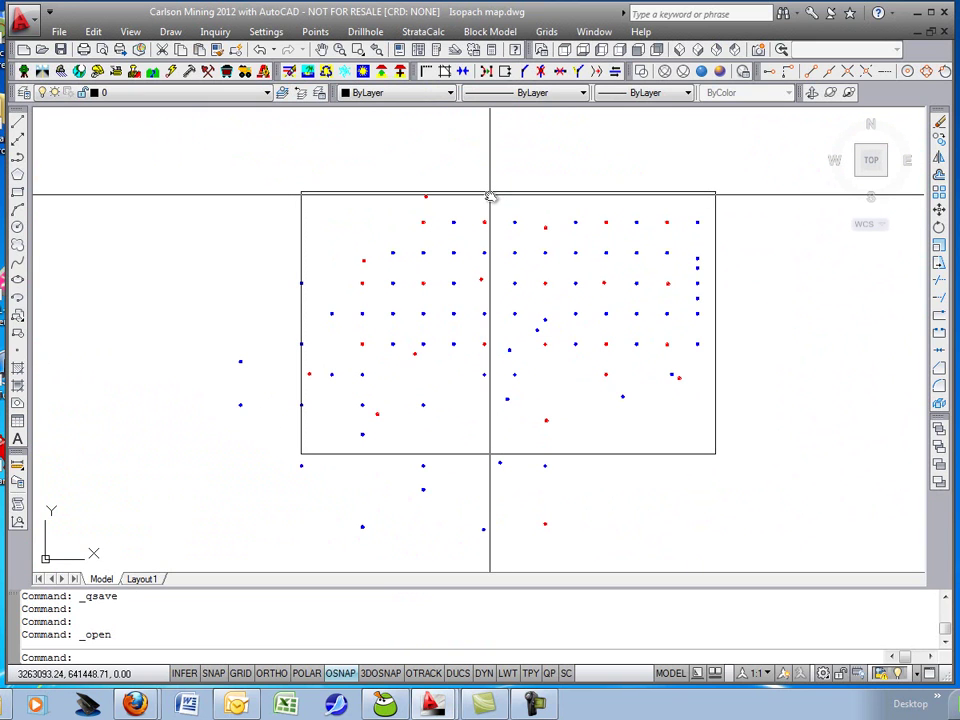
Start a Strata Isopach Map from a grid file, with the rectangle as inclusion perimeter.
left_click(423, 32)
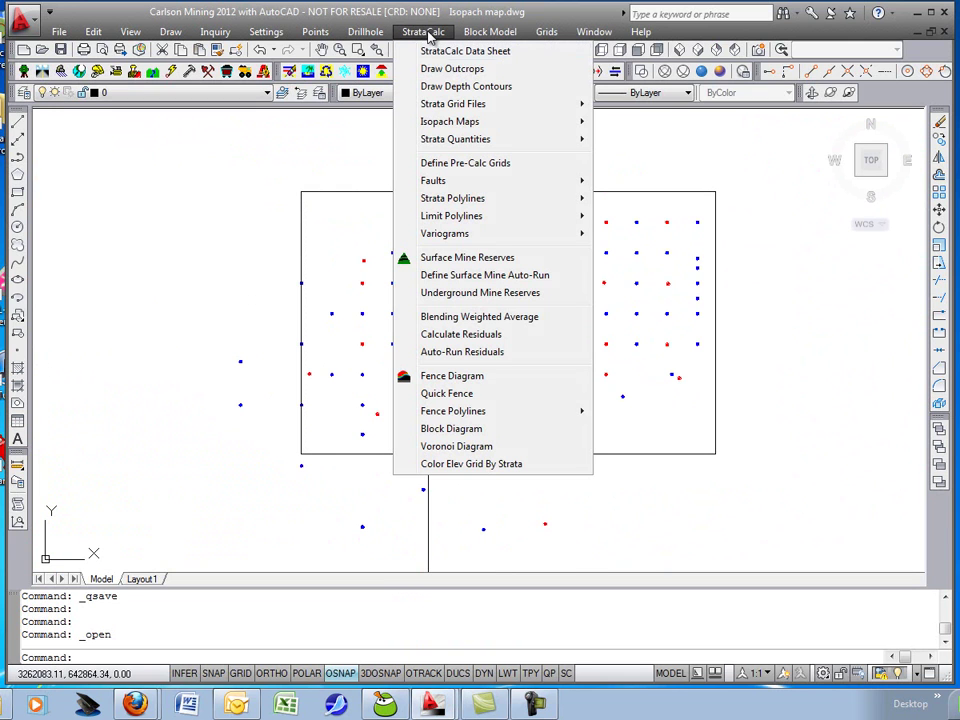
mouse_move(477, 127)
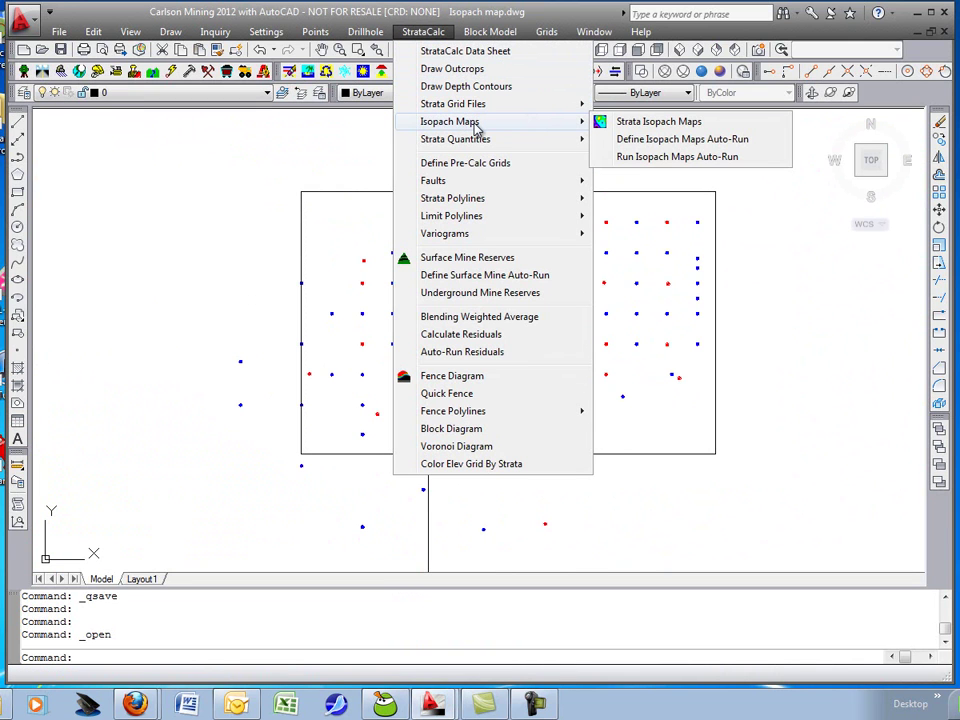
left_click(637, 126)
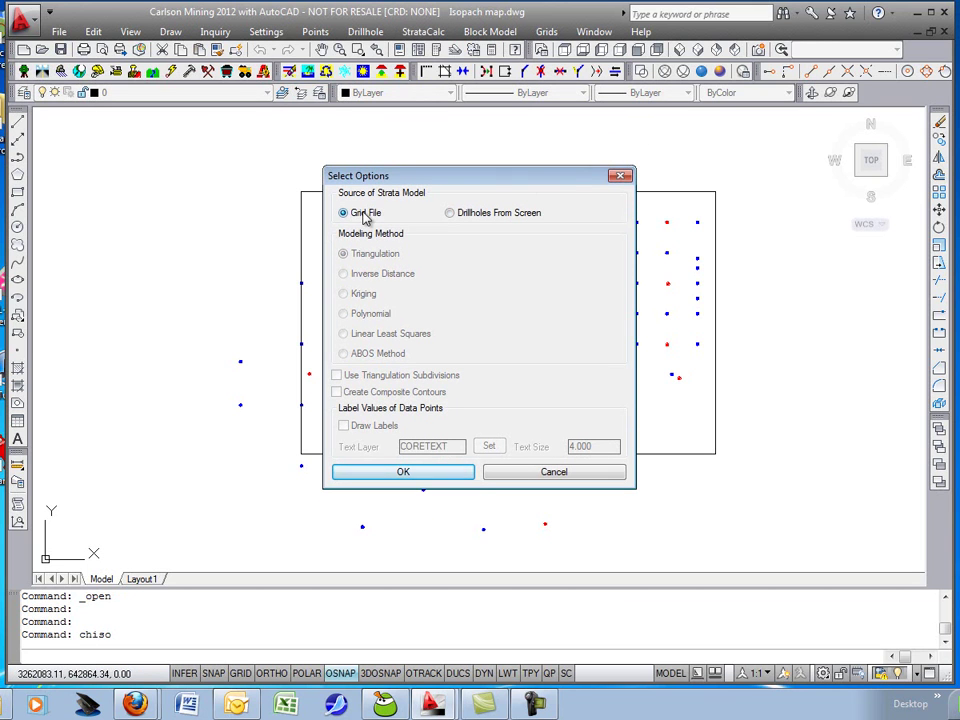
left_click(356, 476)
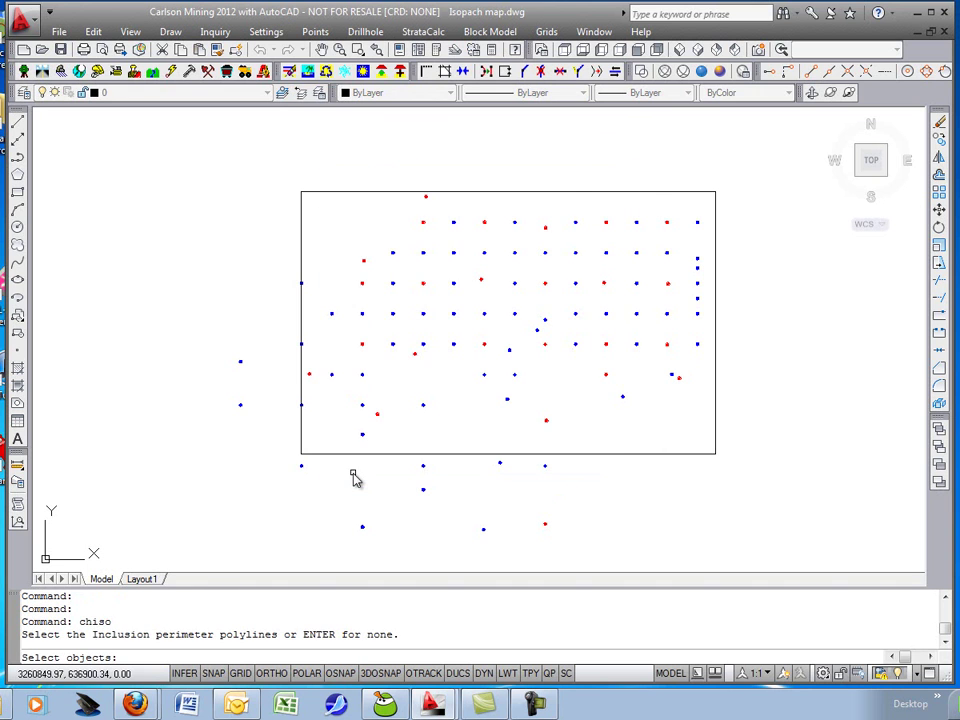
left_click(300, 324)
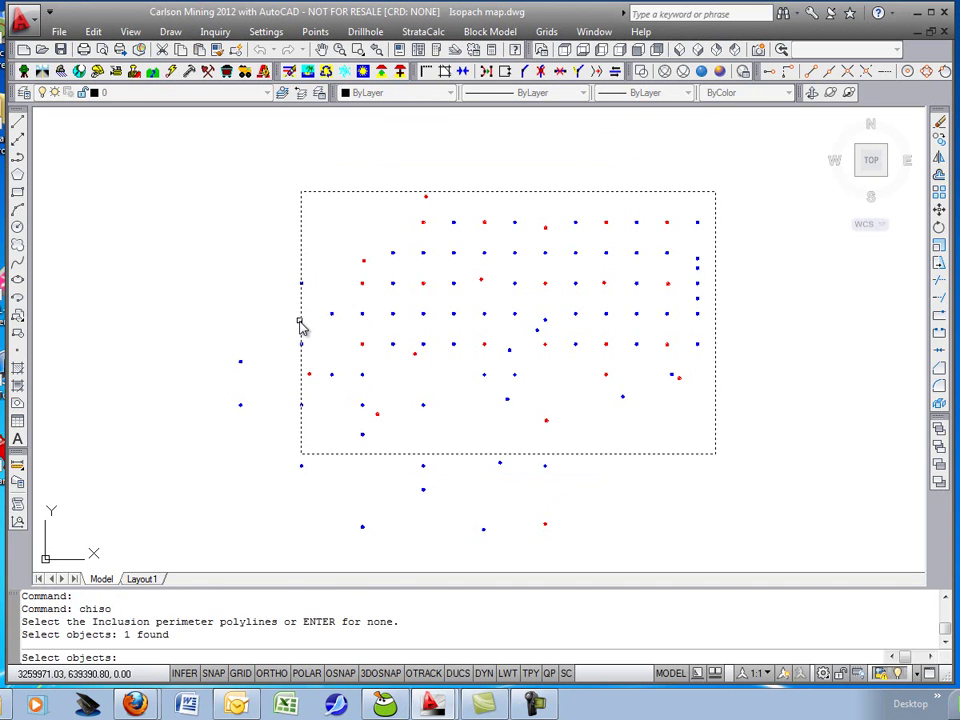
key("Return")
key("Return")
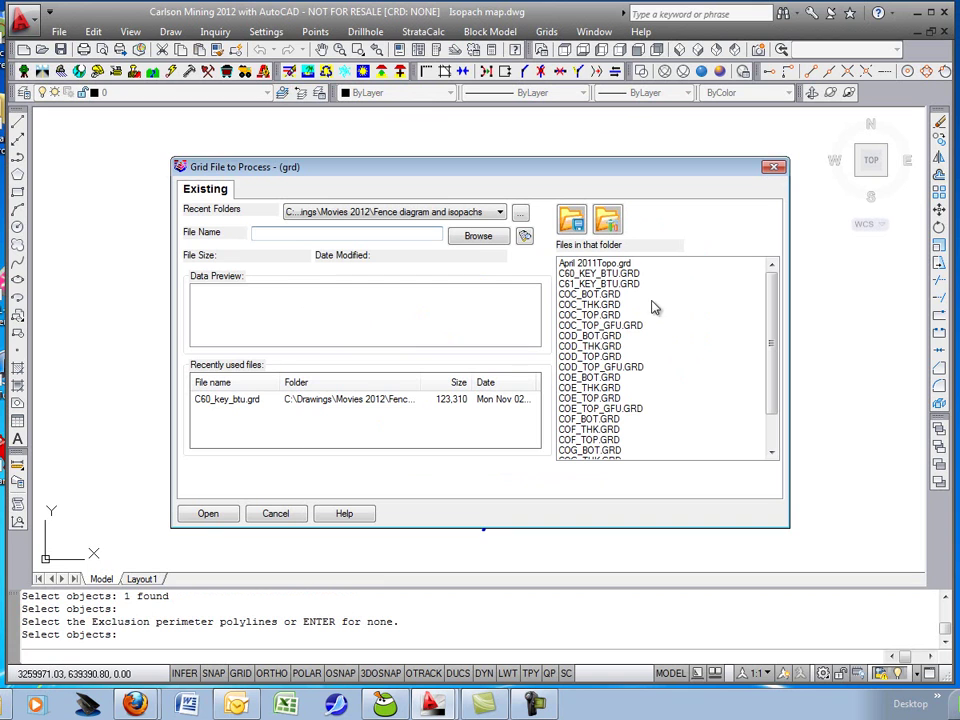
Contour C60_KEY_BTU.GRD with hatched zones, accepting the colour ranges 6150 to 7150.
left_click(593, 274)
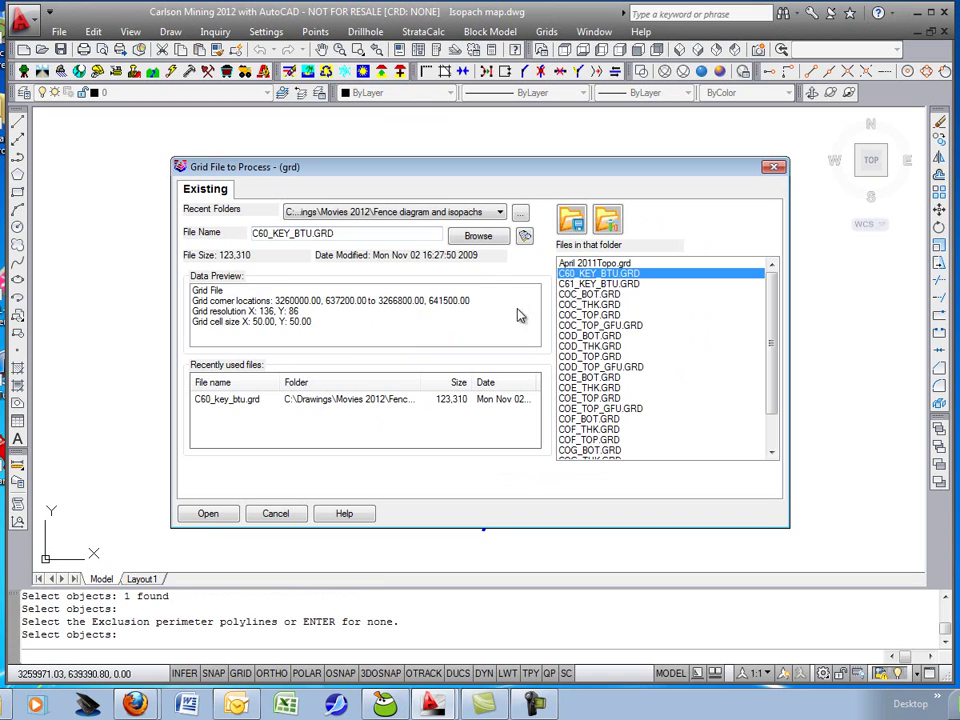
left_click(208, 514)
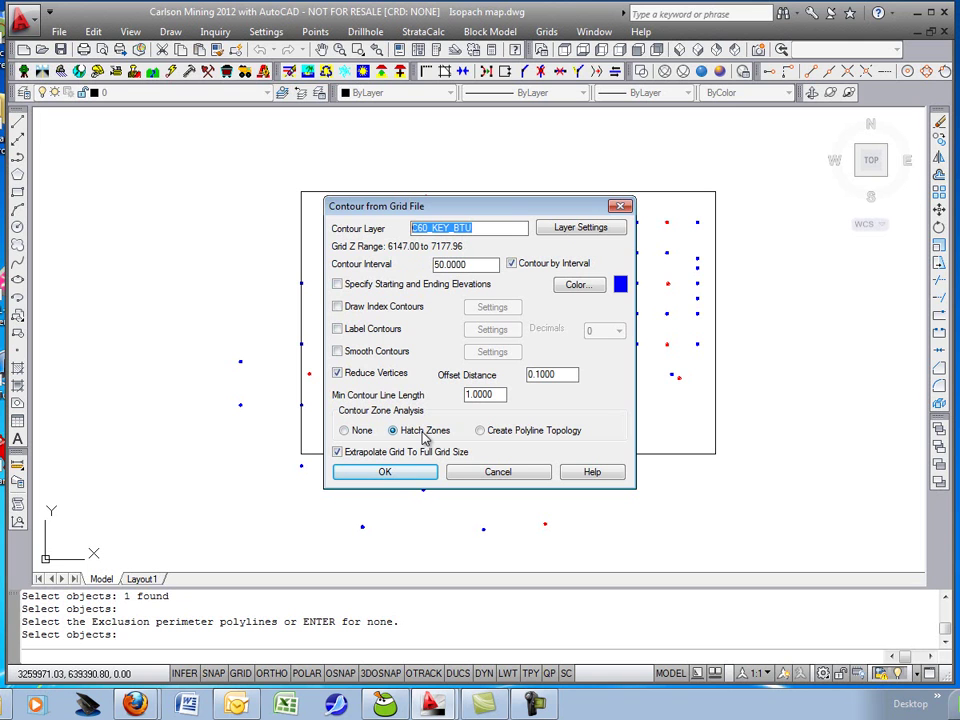
left_click(397, 479)
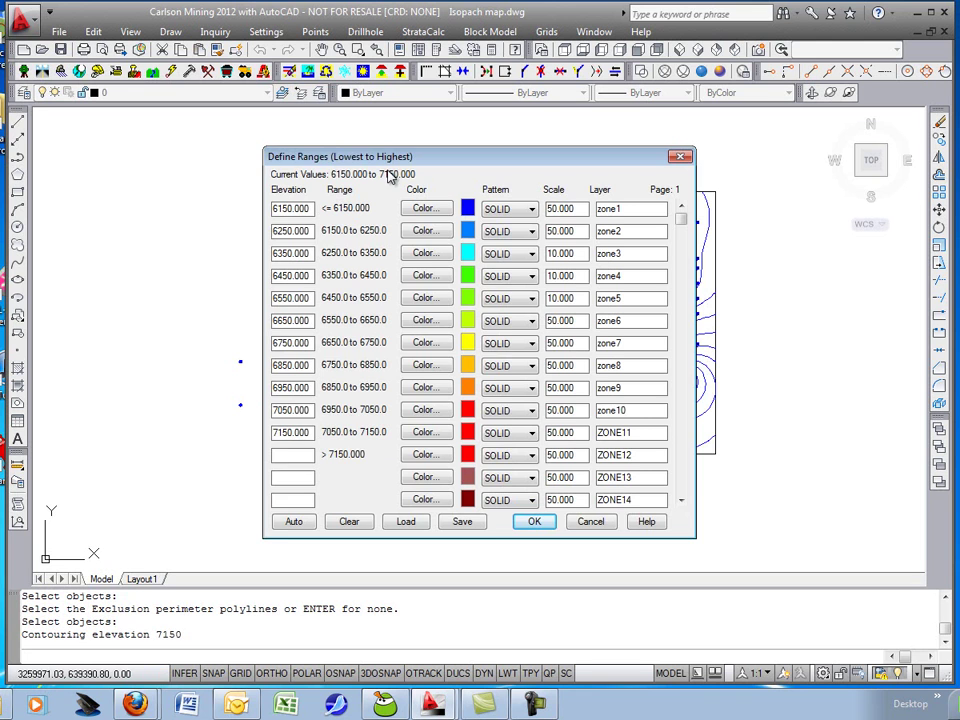
left_click_drag(401, 150, 395, 140)
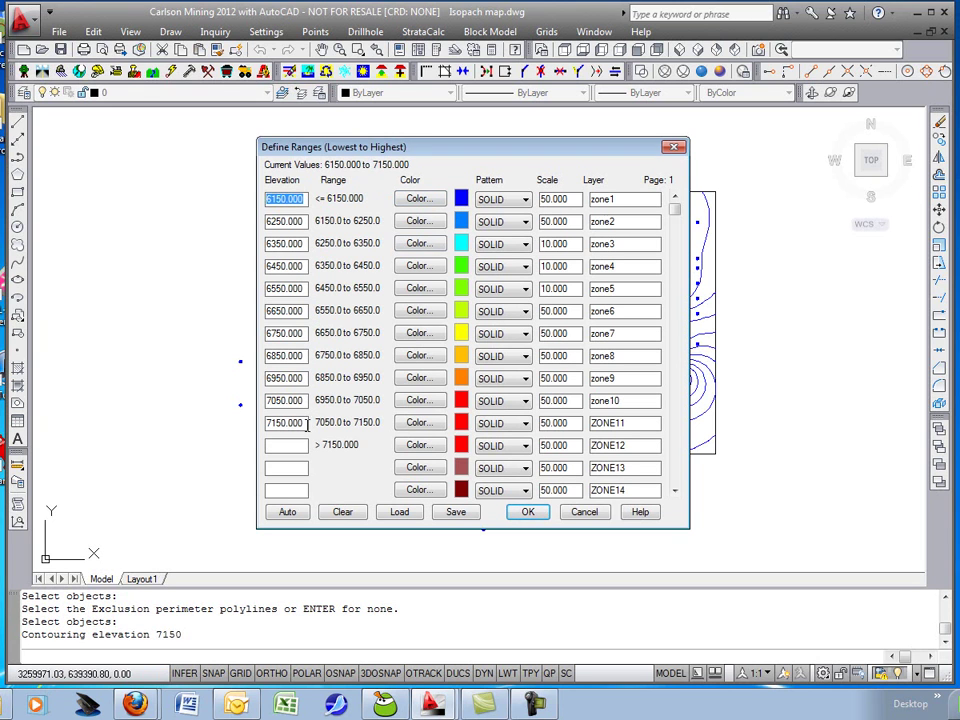
left_click(530, 512)
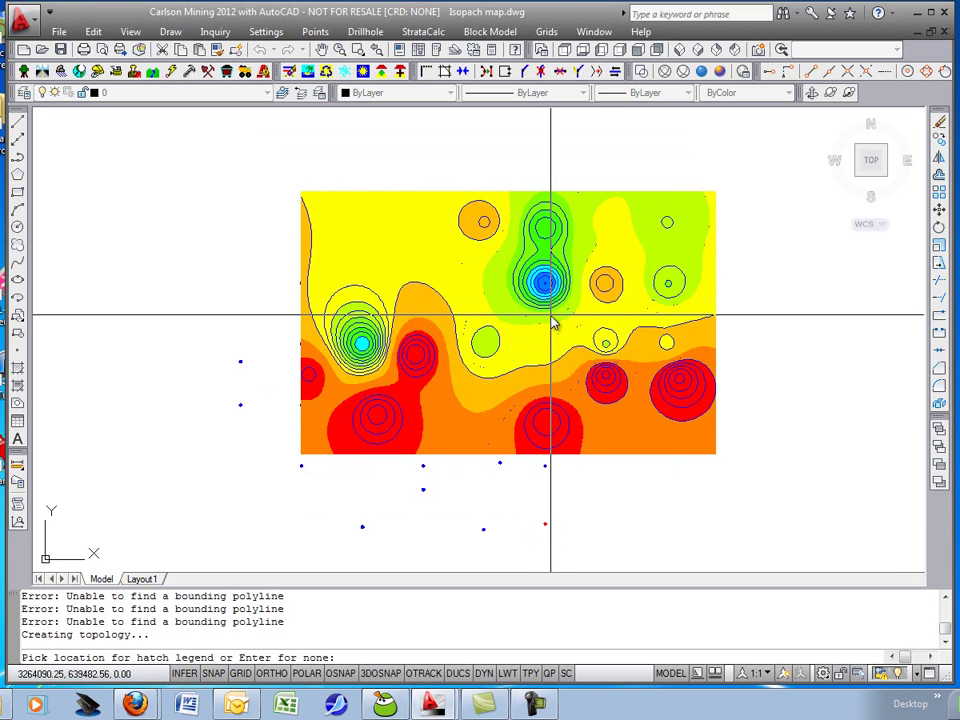
Place a size-150 colour hatch legend to the right of the isopach map.
mouse_move(553, 321)
left_mouse_down()
mouse_move(467, 326)
mouse_move(429, 296)
left_mouse_up()
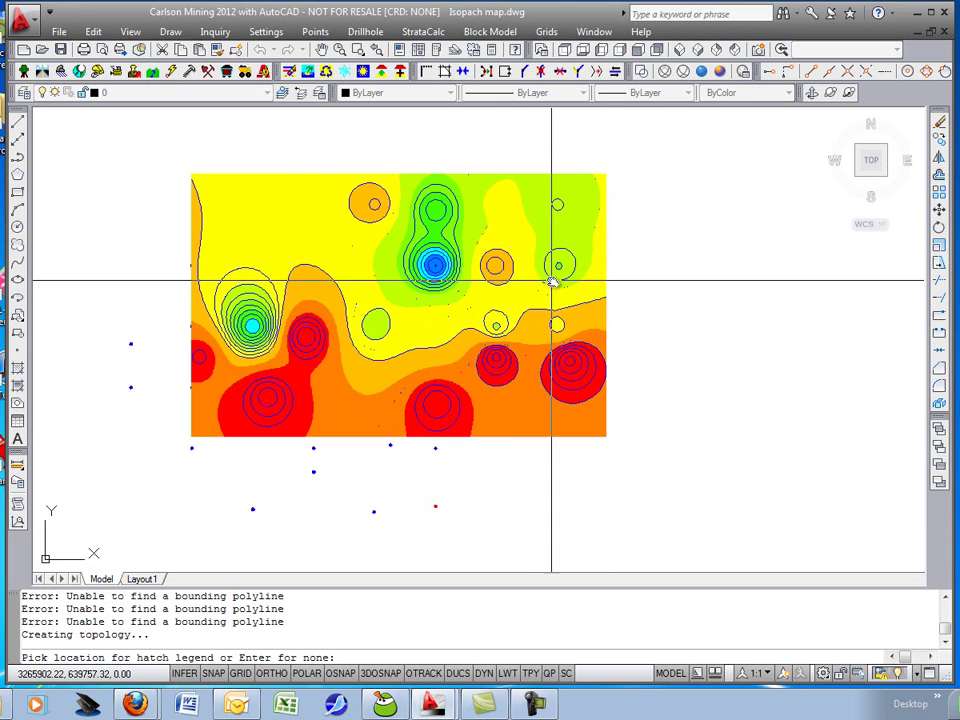
left_click(625, 277)
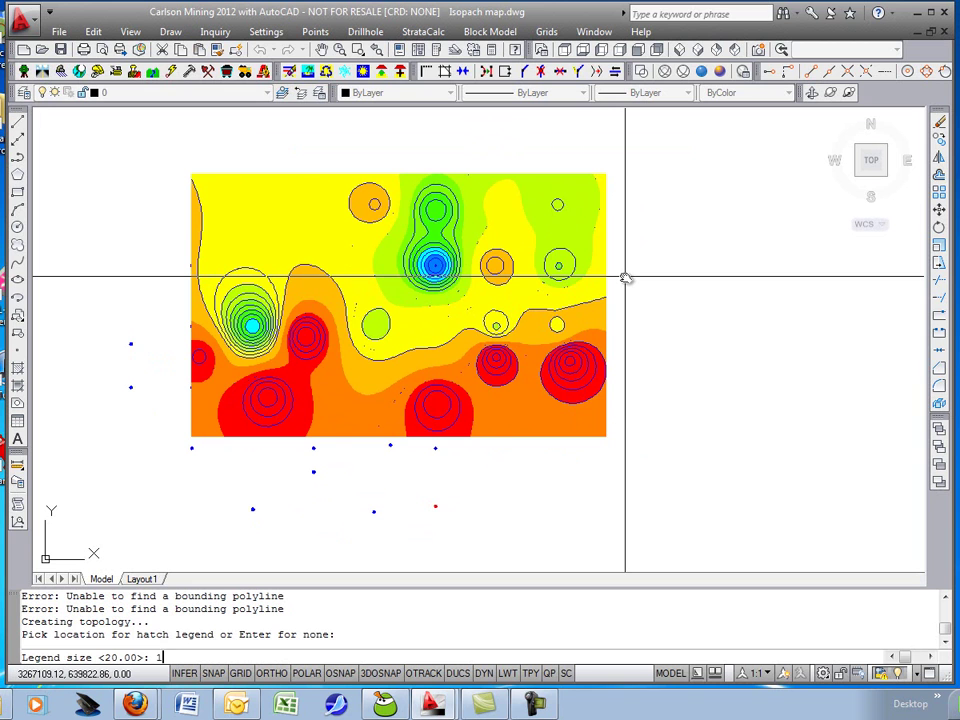
key("Return")
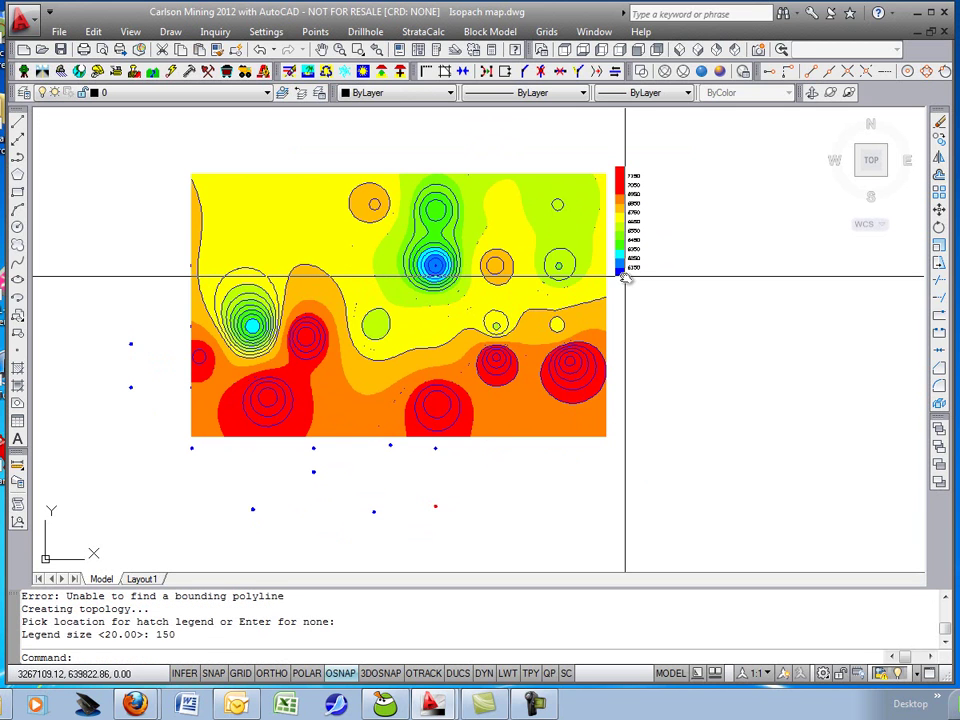
scroll(686, 285, "down", 1)
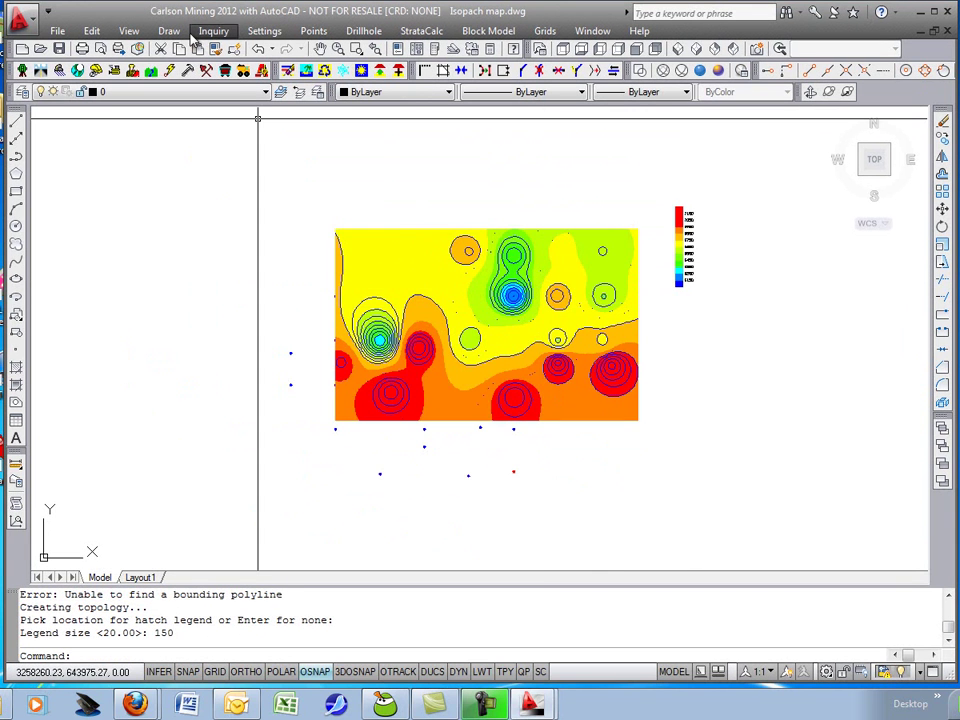
Send all 61 hatches to the back via Display Order, then zoom and pan to check the map.
left_click(170, 31)
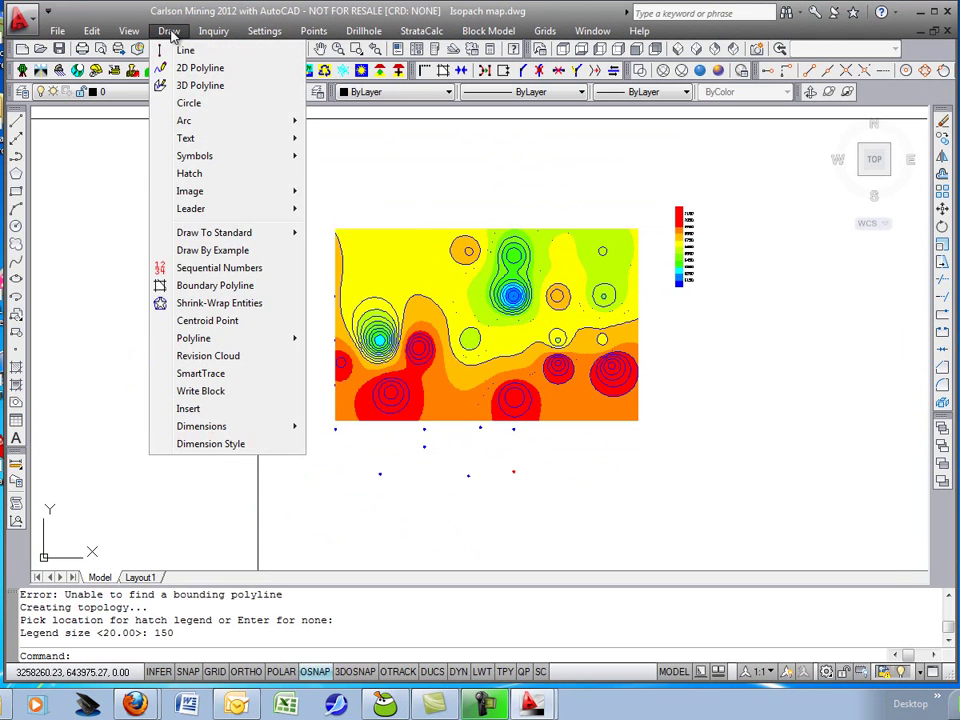
mouse_move(129, 31)
mouse_move(180, 298)
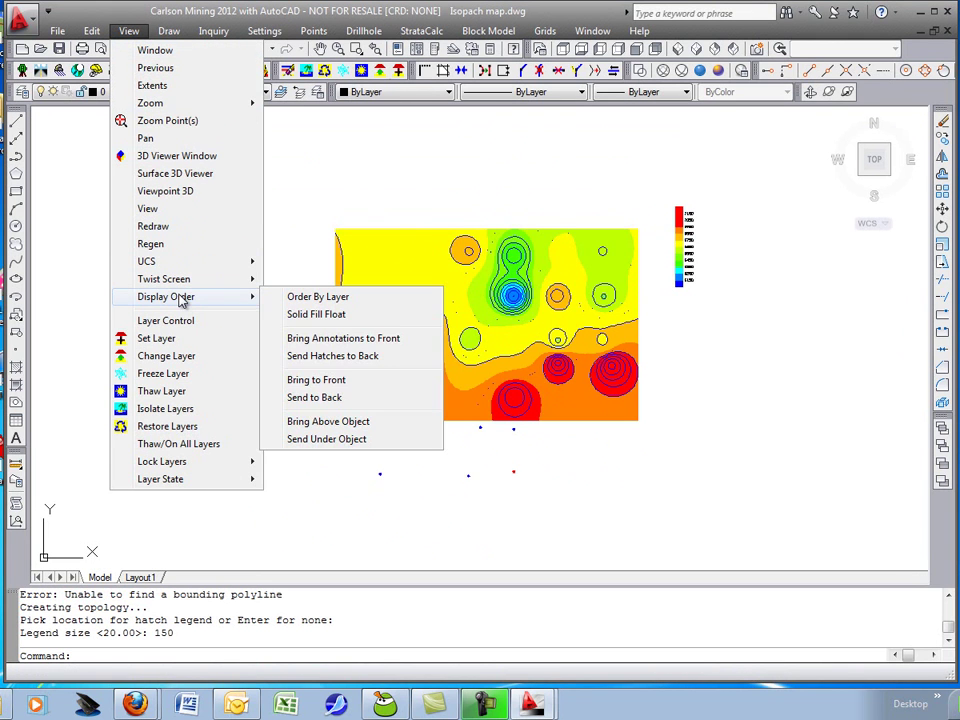
left_click(317, 356)
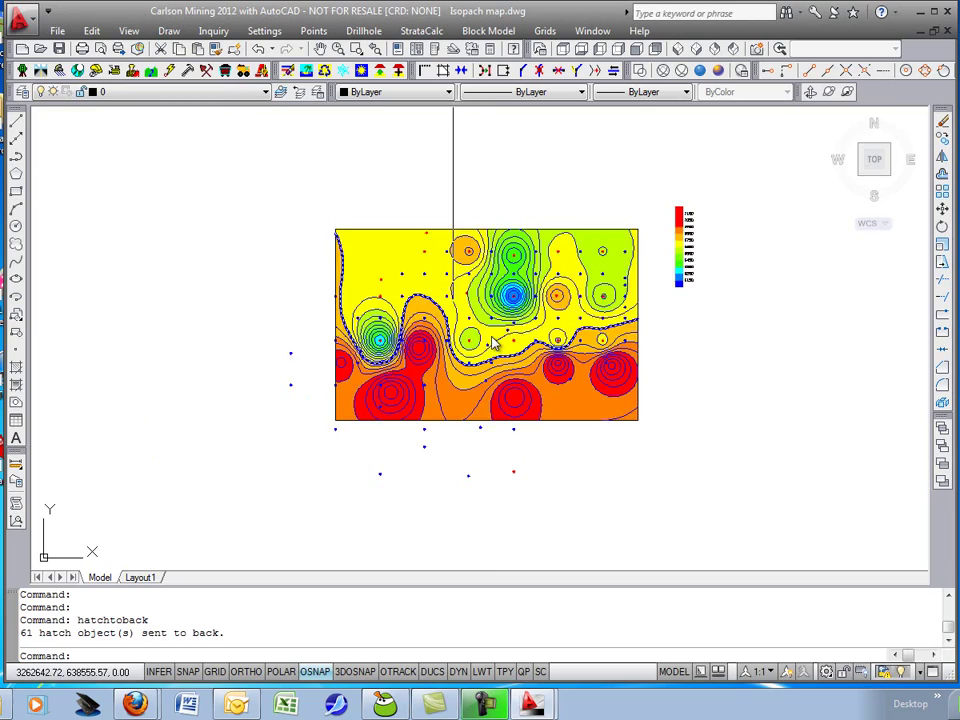
scroll(495, 316, "up", 2)
scroll(497, 316, "up", 2)
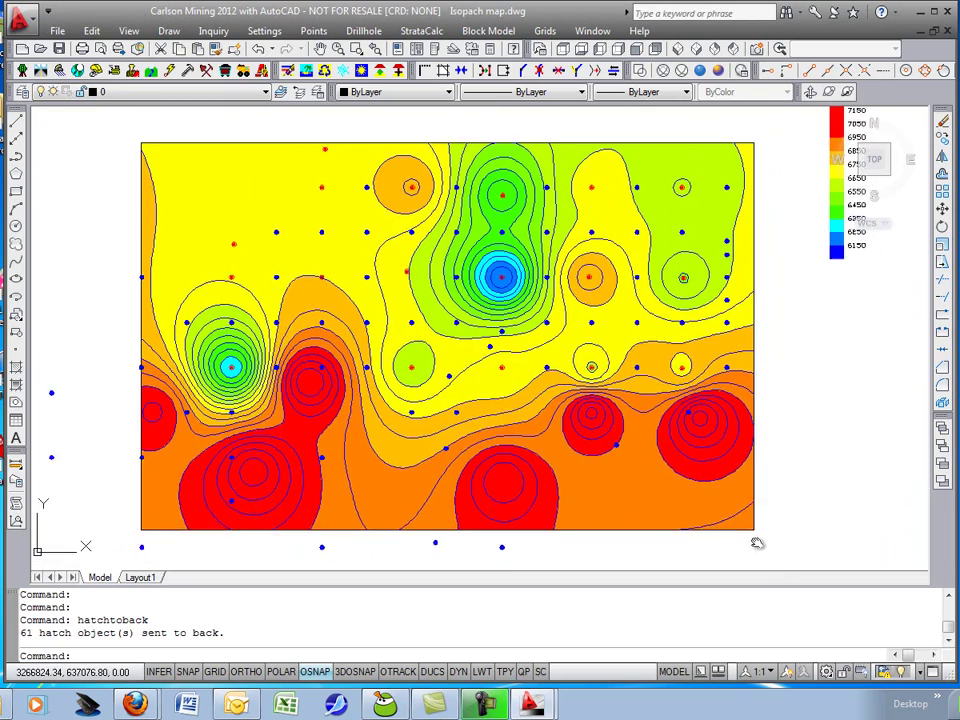
scroll(756, 540, "down", 1)
scroll(636, 488, "up", 1)
scroll(514, 435, "down", 2)
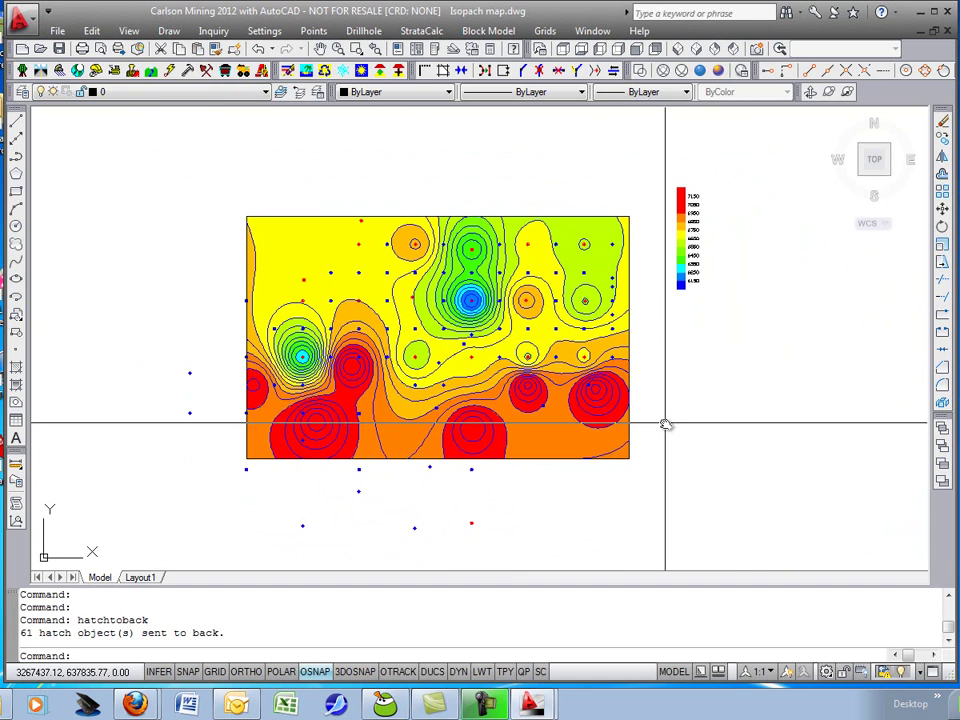
scroll(661, 457, "up", 2)
scroll(661, 455, "down", 3)
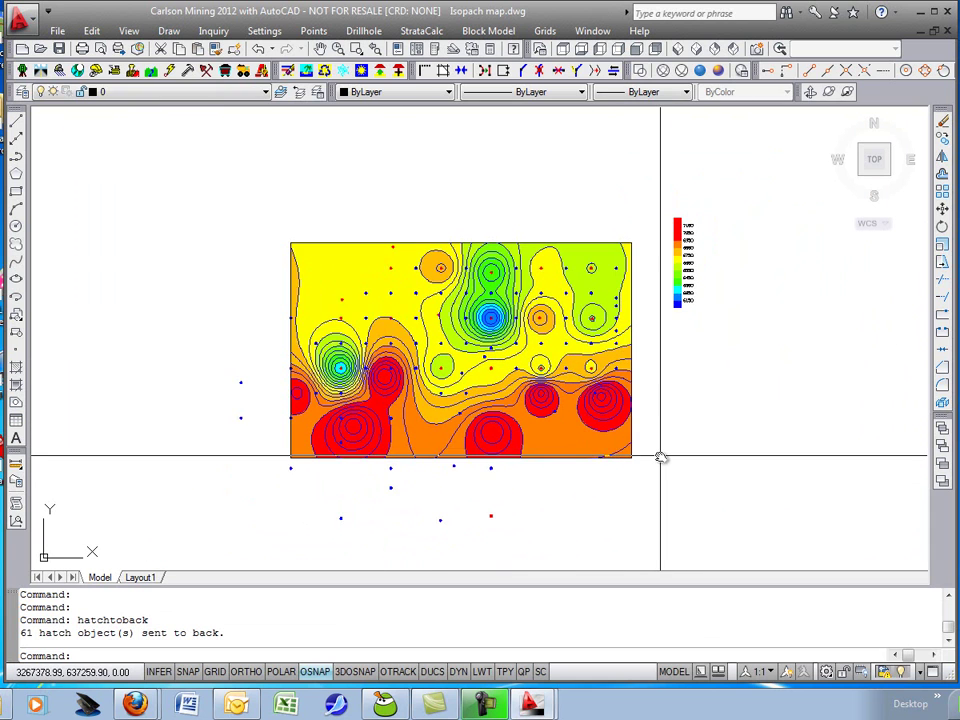
left_click_drag(662, 452, 611, 431)
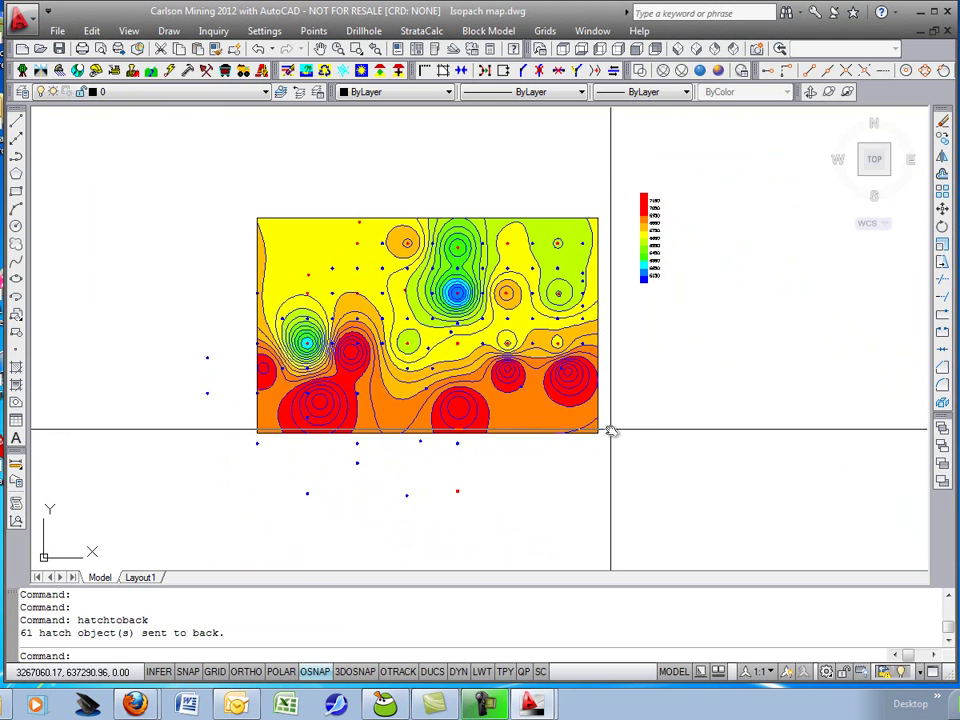
mouse_move(675, 393)
left_mouse_down()
mouse_move(632, 392)
mouse_move(690, 390)
left_mouse_up()
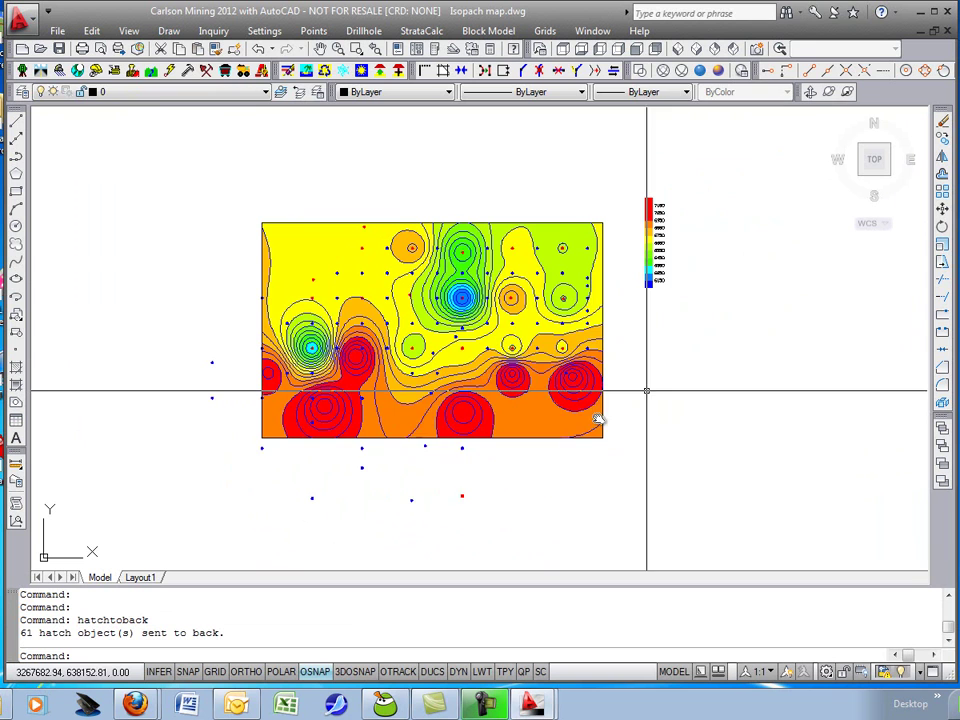
Isolate the two drill-hole layers, then undo twice to bring the map back.
left_click(306, 72)
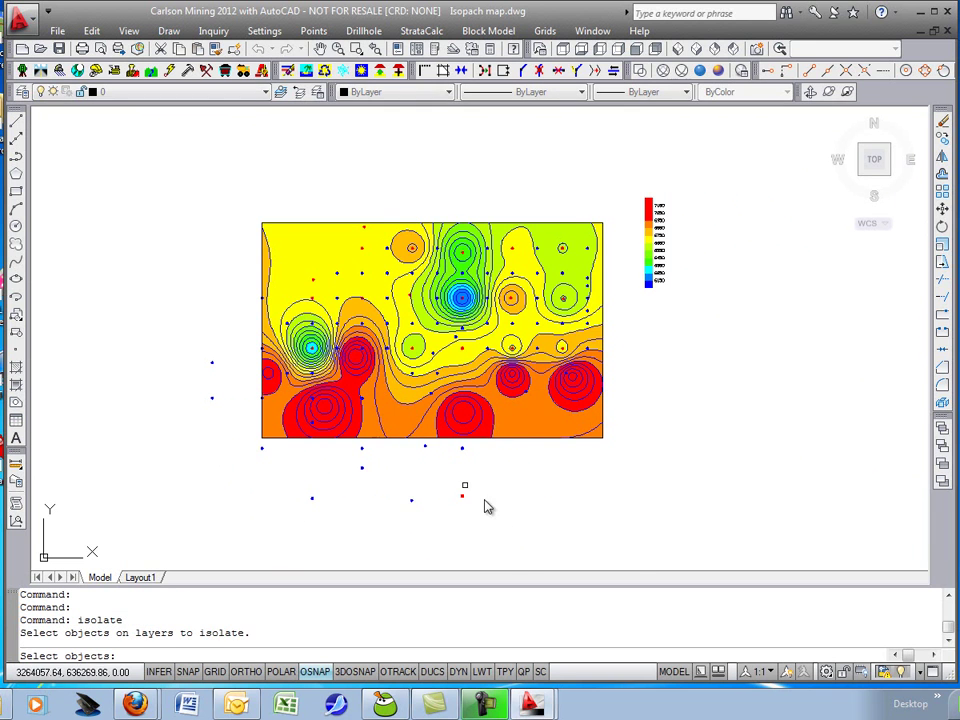
left_click(504, 516)
left_click(379, 495)
key("Return")
left_click_drag(541, 425, 553, 392)
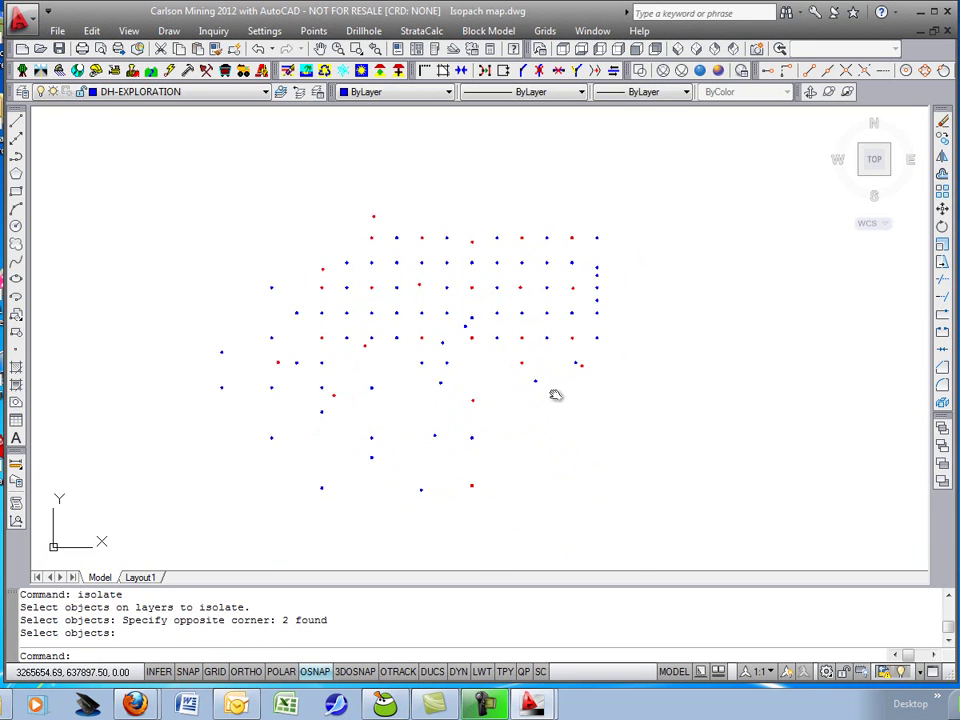
type("u")
key("Return")
type("u")
key("Return")
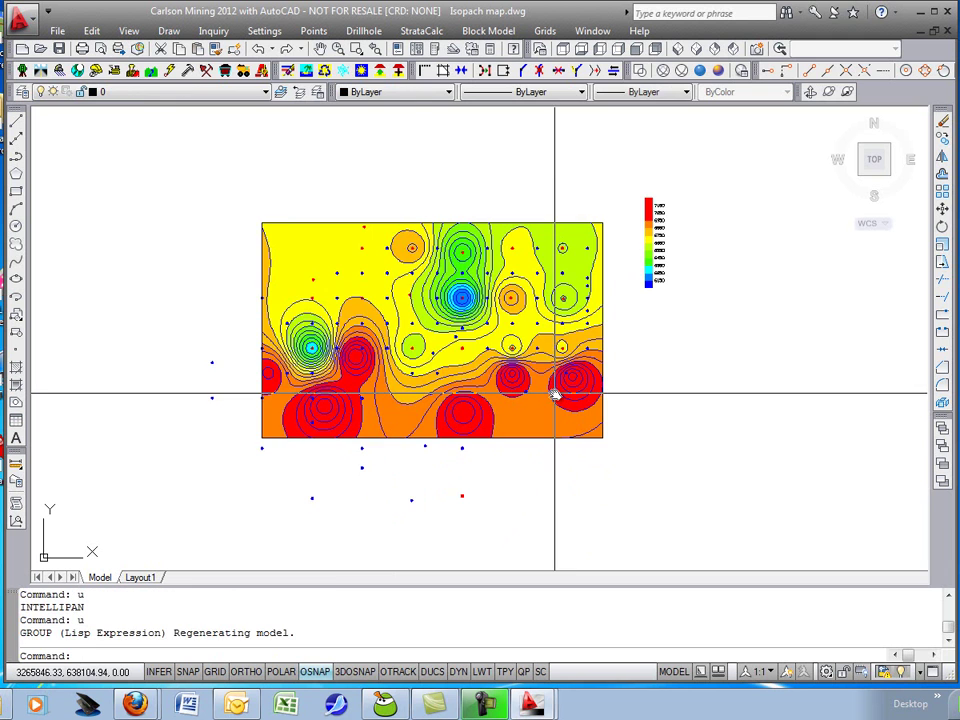
Freeze the DH-CORE and DH-EXPLORATION layers and erase the 157 map and legend objects.
left_click(342, 71)
left_click(482, 521)
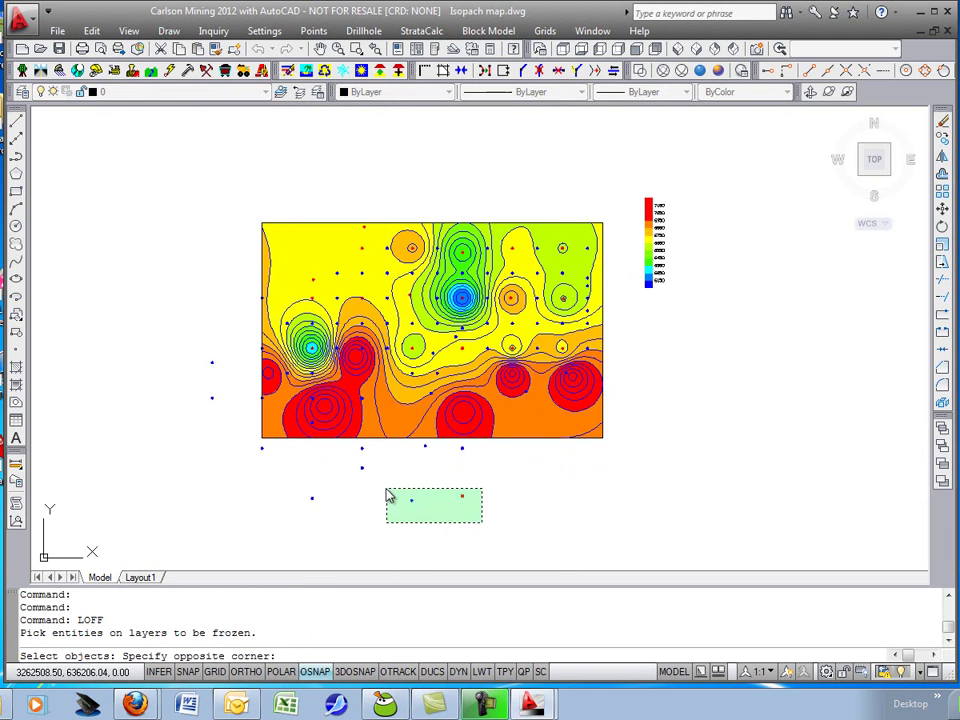
left_click(386, 490)
key("Return")
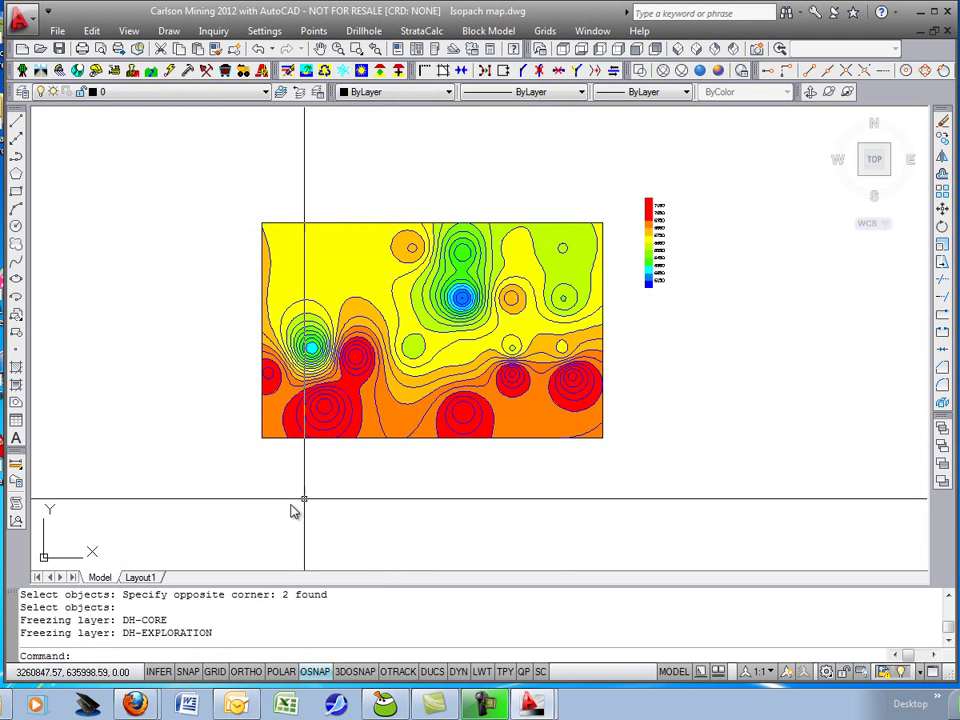
left_click(225, 499)
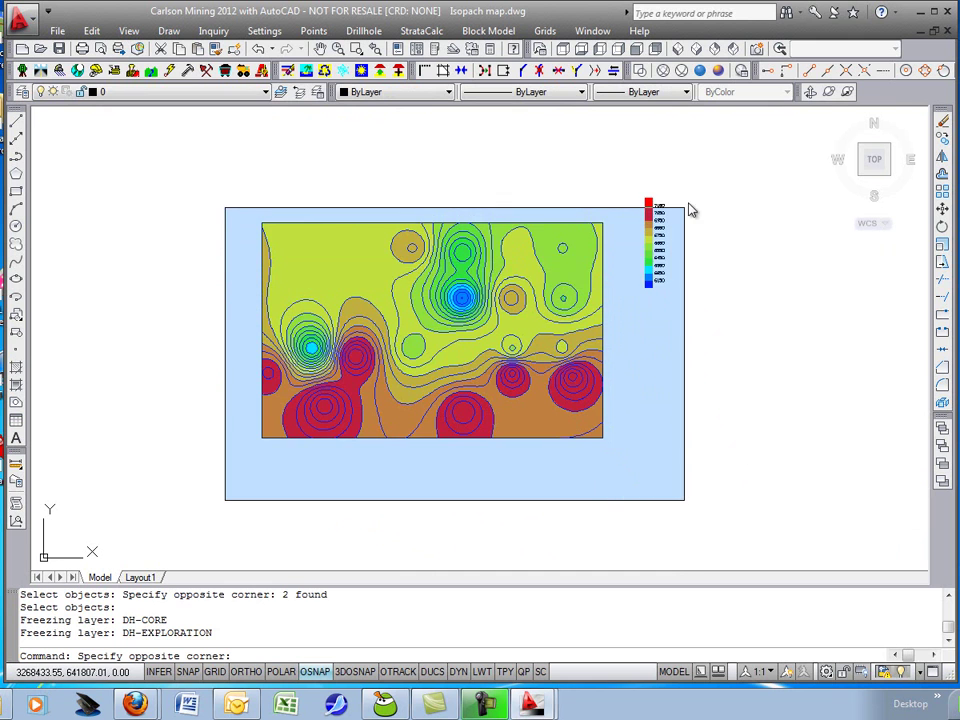
left_click(692, 200)
type("e")
key("Return")
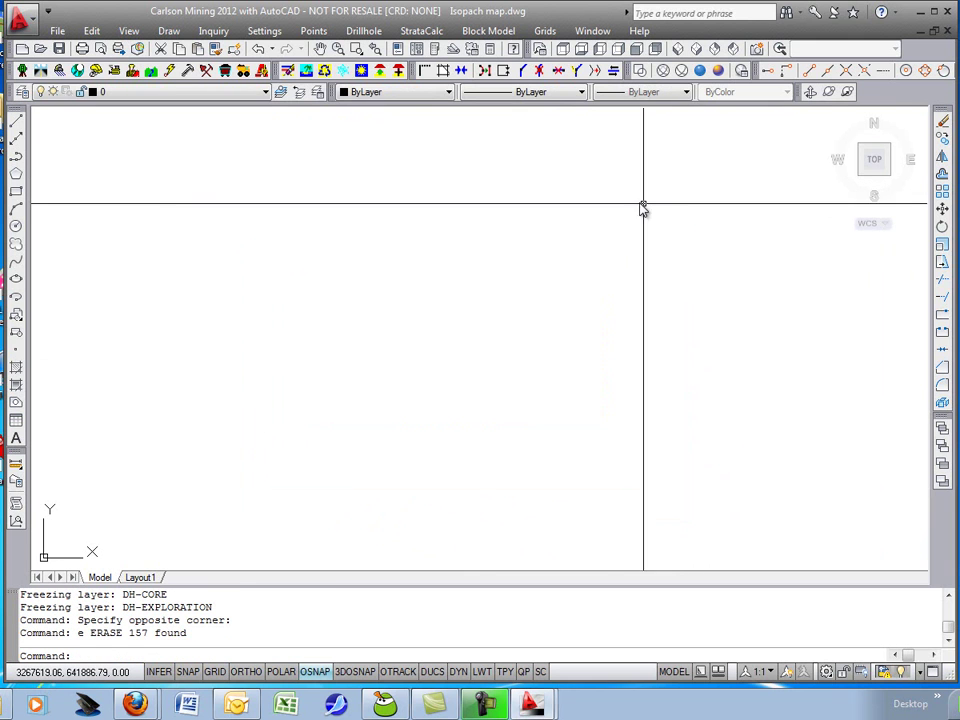
Turn the layers back on and draw a rectangle around the drill holes with RECTANG.
left_click(362, 72)
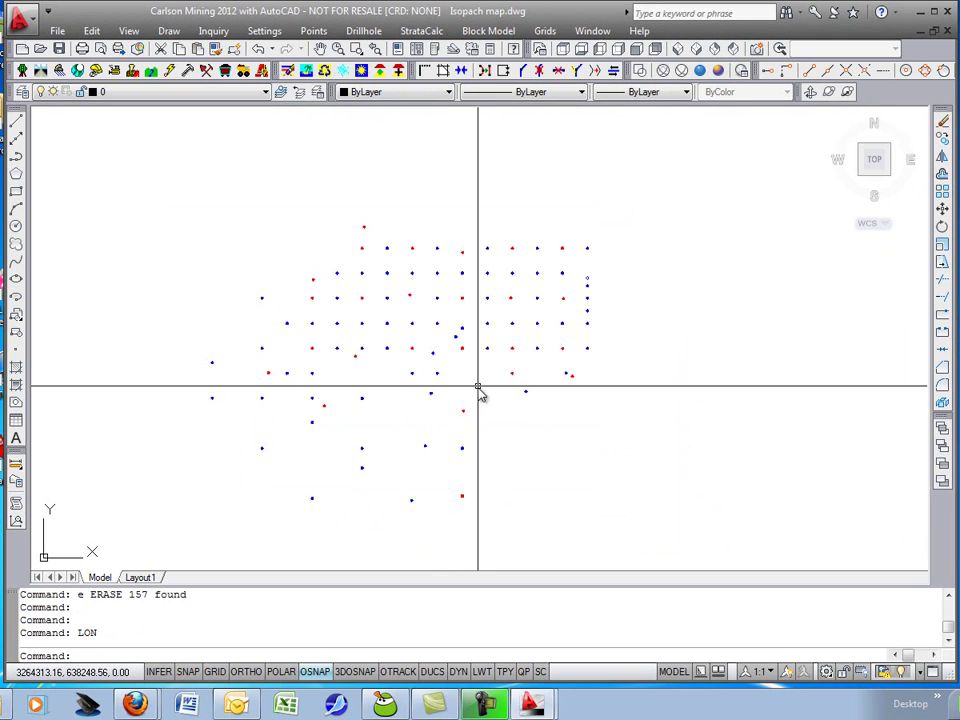
type("rec")
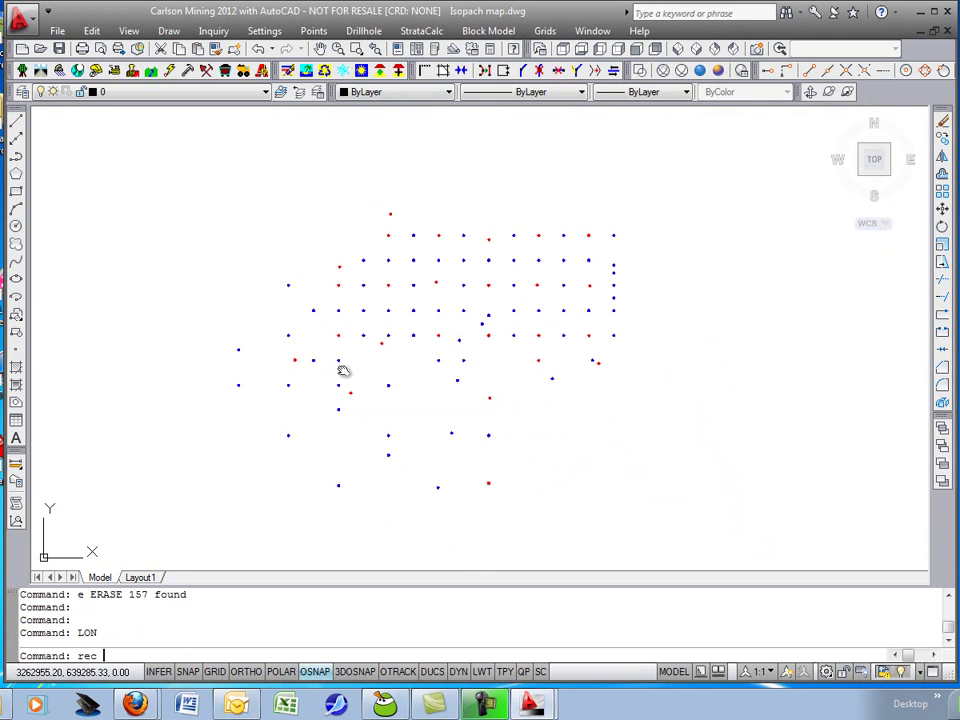
key("Return")
left_click(281, 455)
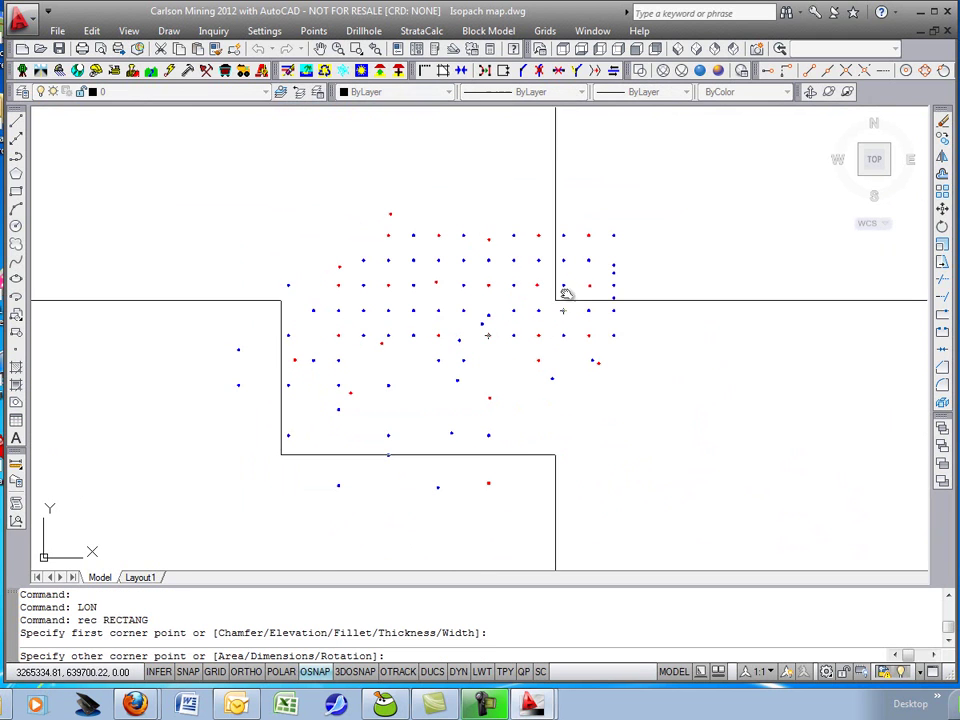
left_click(624, 228)
key("Return")
scroll(510, 270, "up", 4)
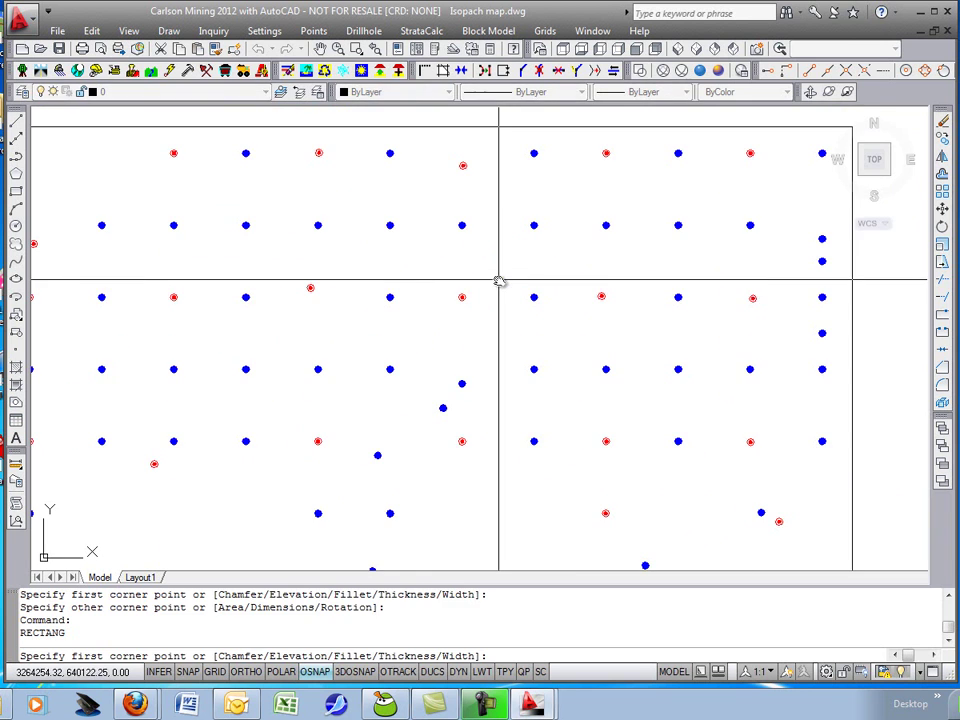
key("Escape")
mouse_move(514, 225)
left_mouse_down()
mouse_move(615, 216)
mouse_move(589, 246)
left_mouse_up()
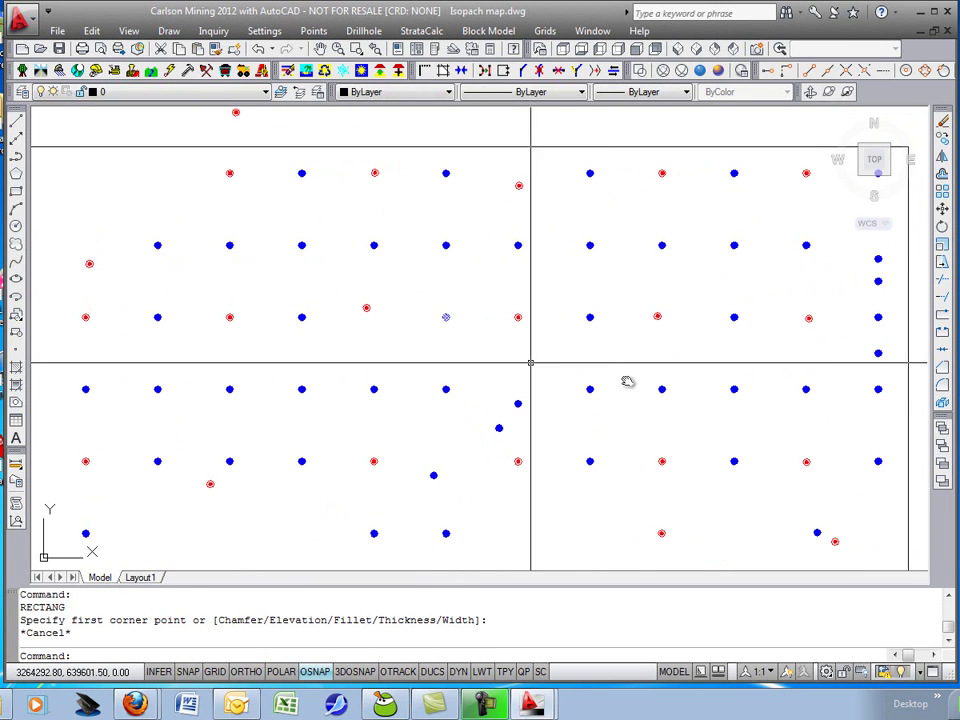
Open a drill hole's record with April 2011Topo.ch and check its COAL stratum, closing unsaved.
left_click_drag(627, 382, 606, 379)
double_click(585, 320)
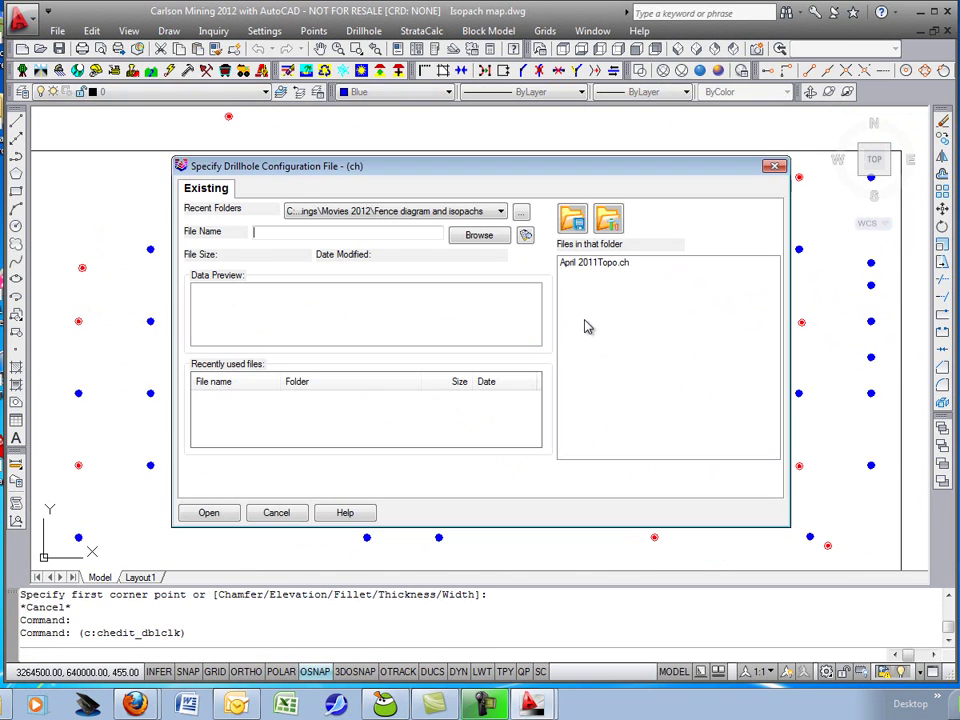
double_click(601, 264)
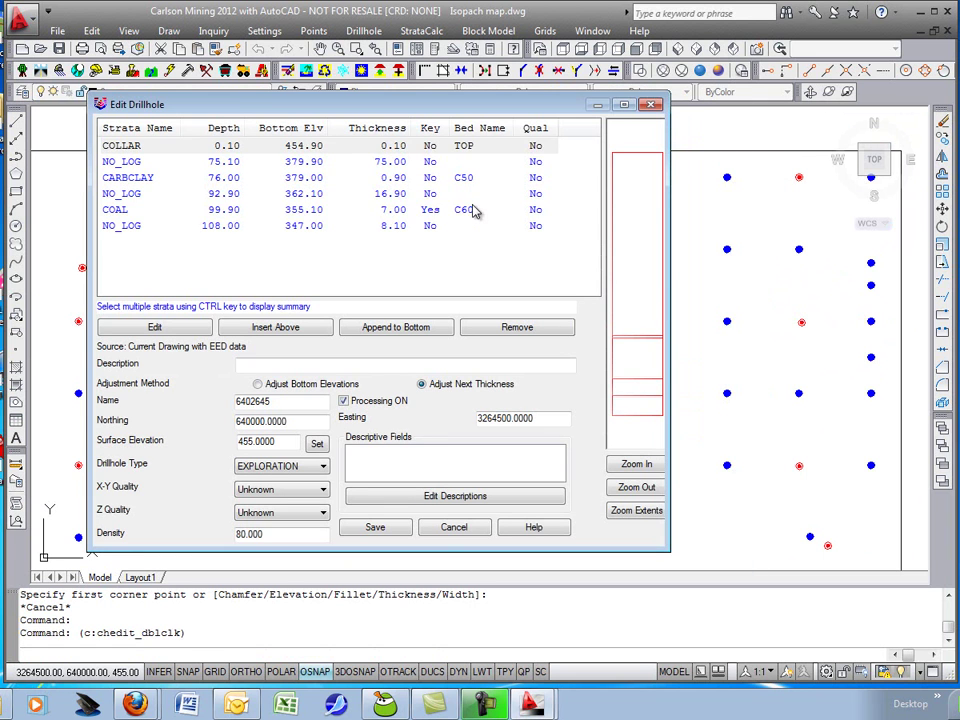
left_click(411, 216)
left_click(454, 527)
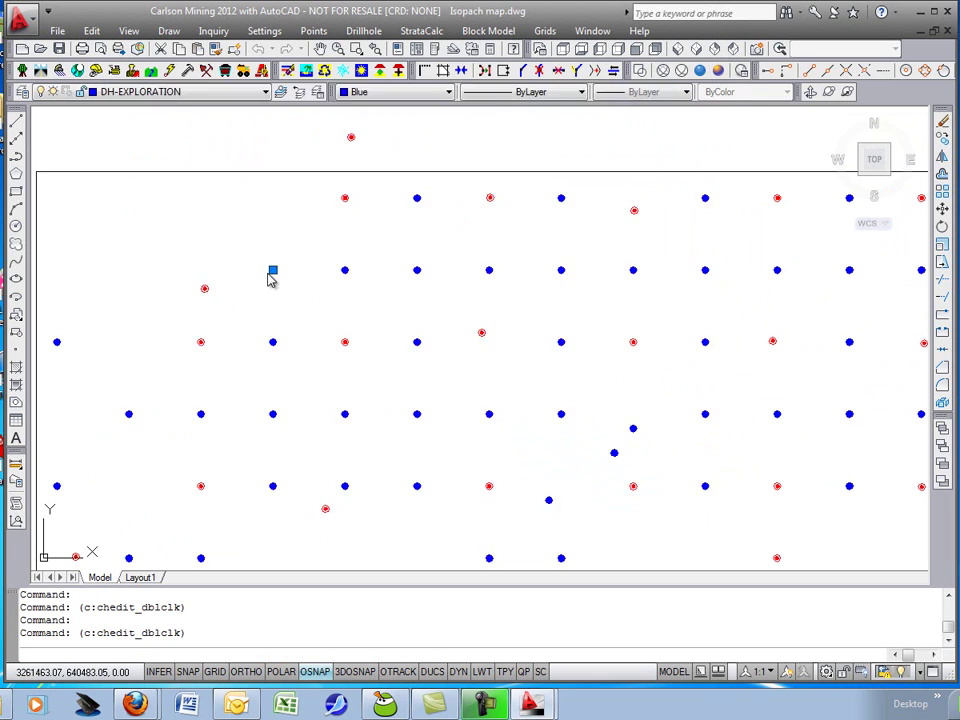
Review the COAL strata at 20.60 and 29.20 depth, close unsaved, and recentre on the rectangle.
left_click(471, 183)
left_click(474, 212)
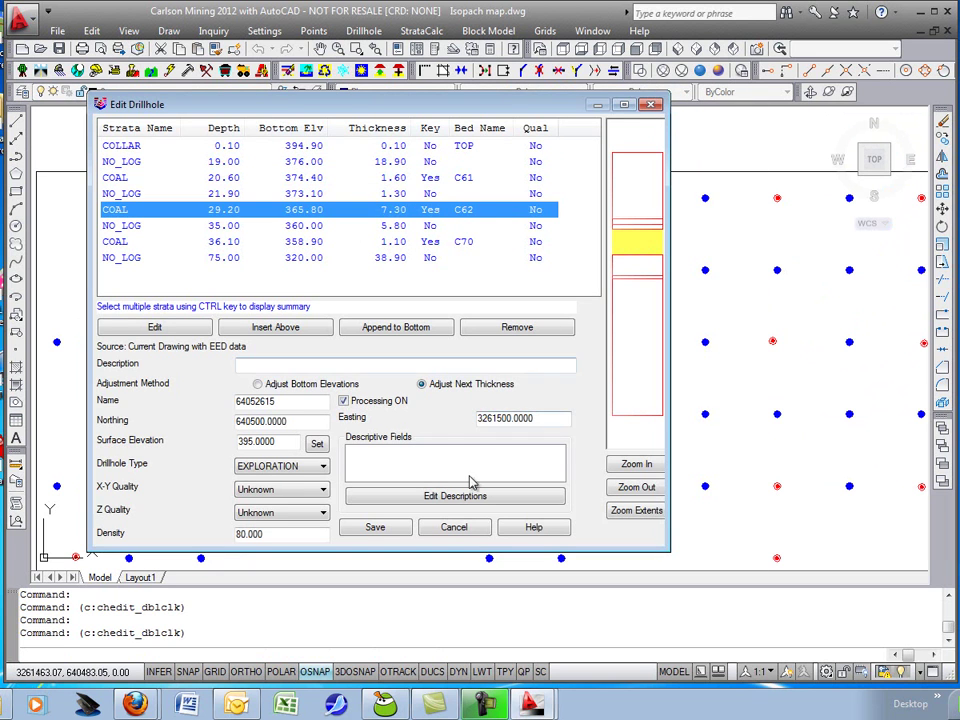
left_click(471, 526)
scroll(454, 450, "down", 3)
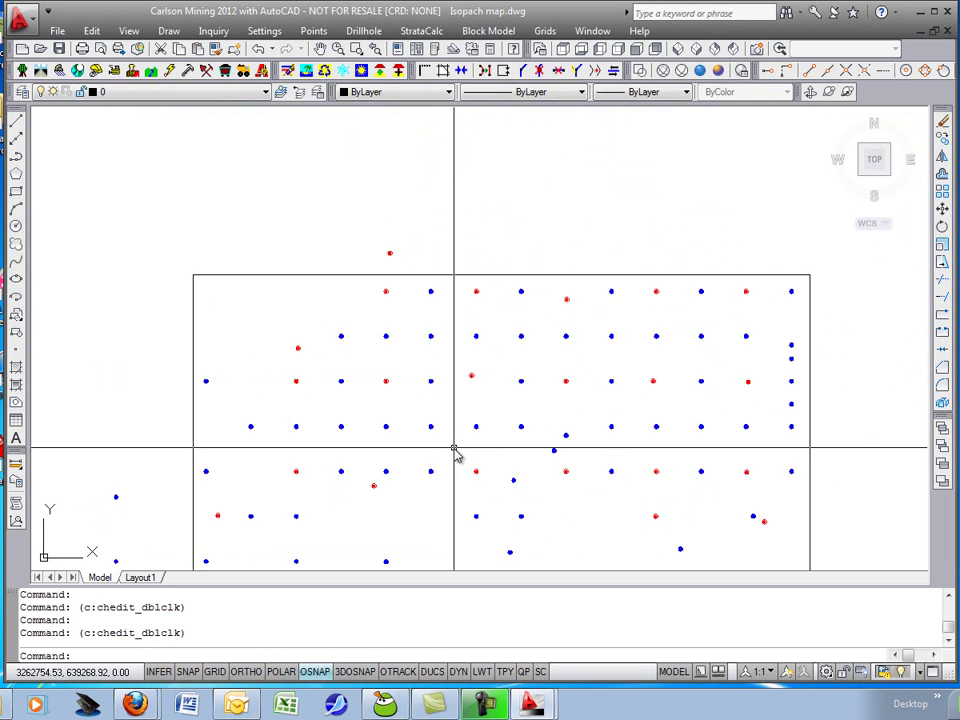
mouse_move(450, 407)
left_mouse_down()
mouse_move(428, 275)
mouse_move(437, 279)
left_mouse_up()
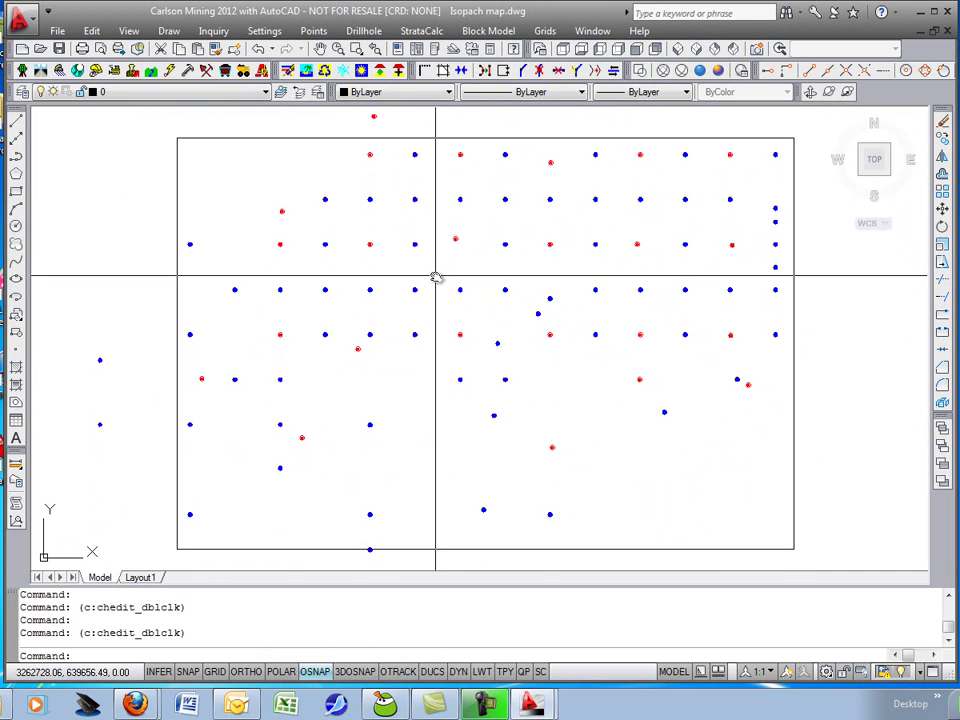
Start a Strata Isopach Map using drillholes from screen and Linear Least Squares modelling.
left_click(419, 31)
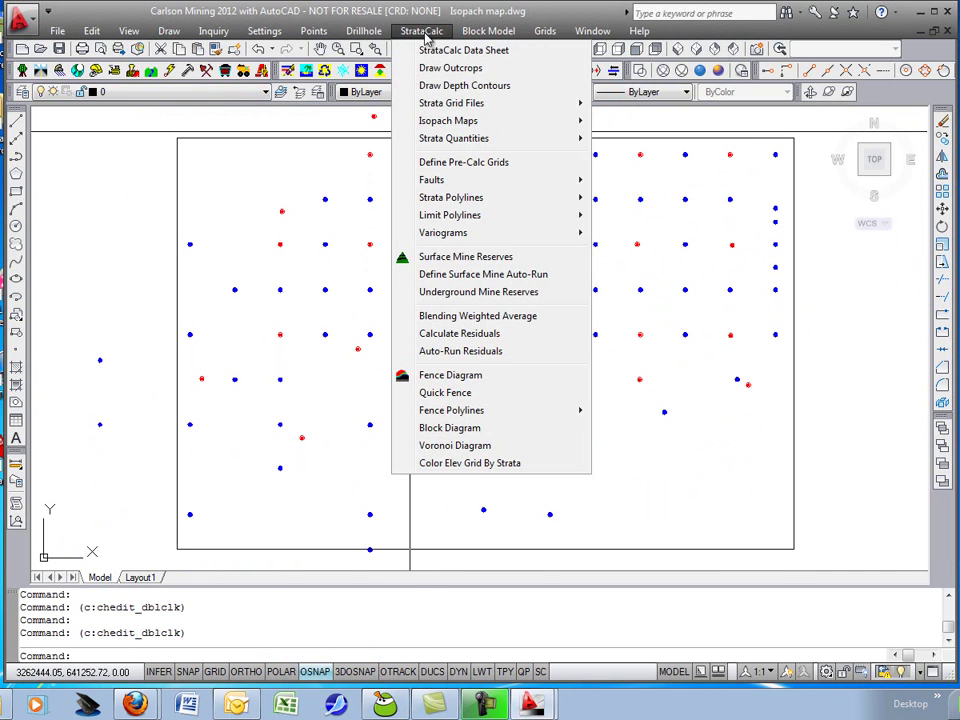
mouse_move(451, 124)
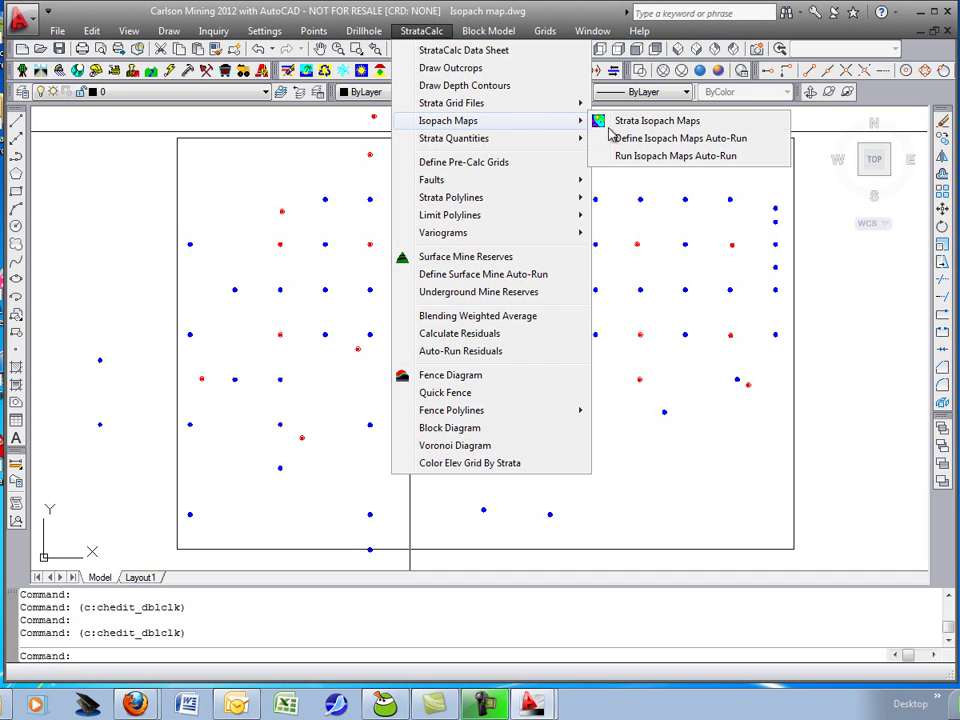
left_click(683, 121)
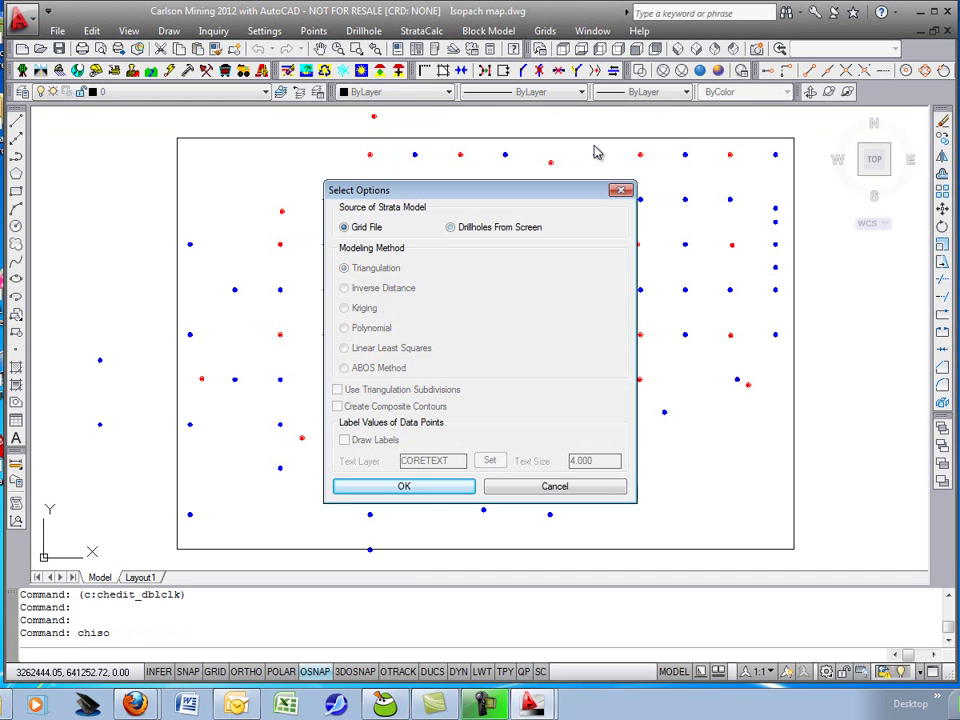
left_click(450, 228)
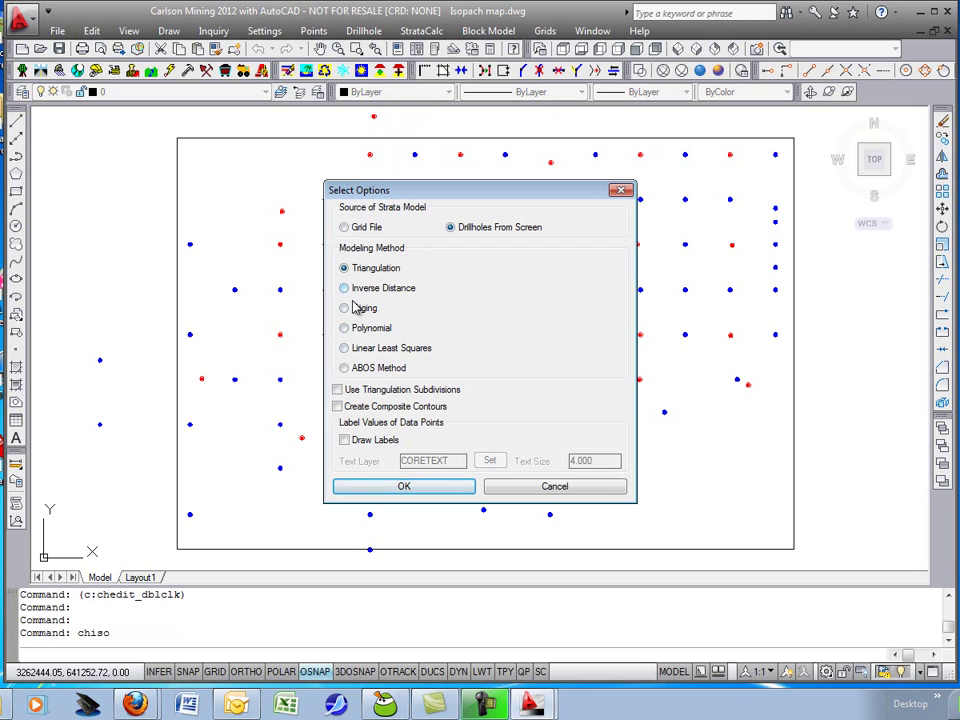
left_click(362, 350)
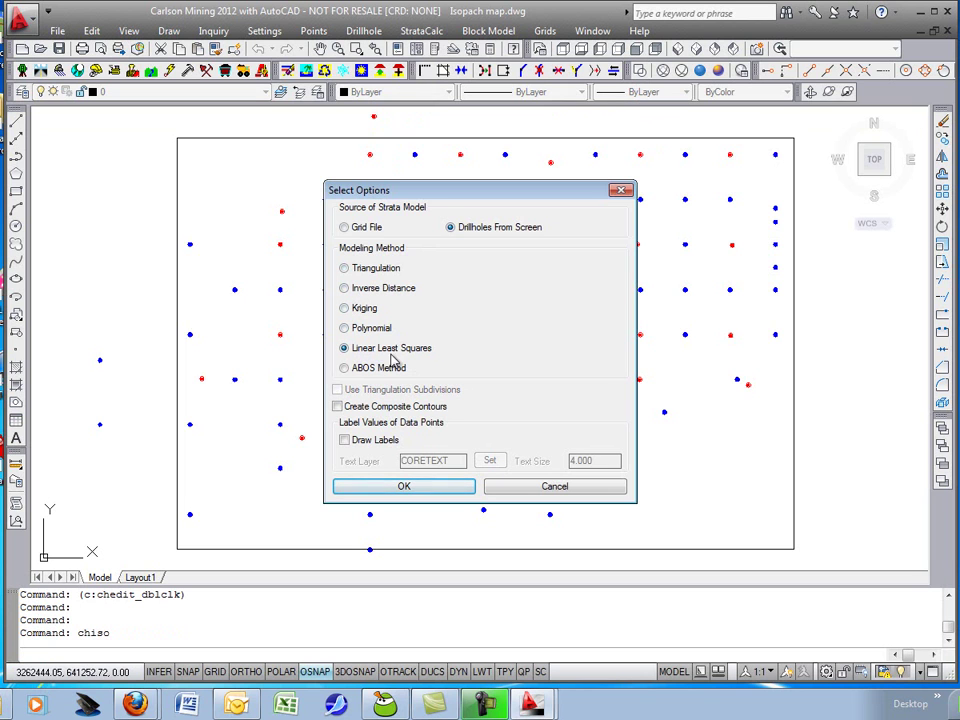
left_click(392, 487)
Window-select all 92 drillholes and pick the rectangle as the inclusion boundary.
scroll(228, 503, "down", 2)
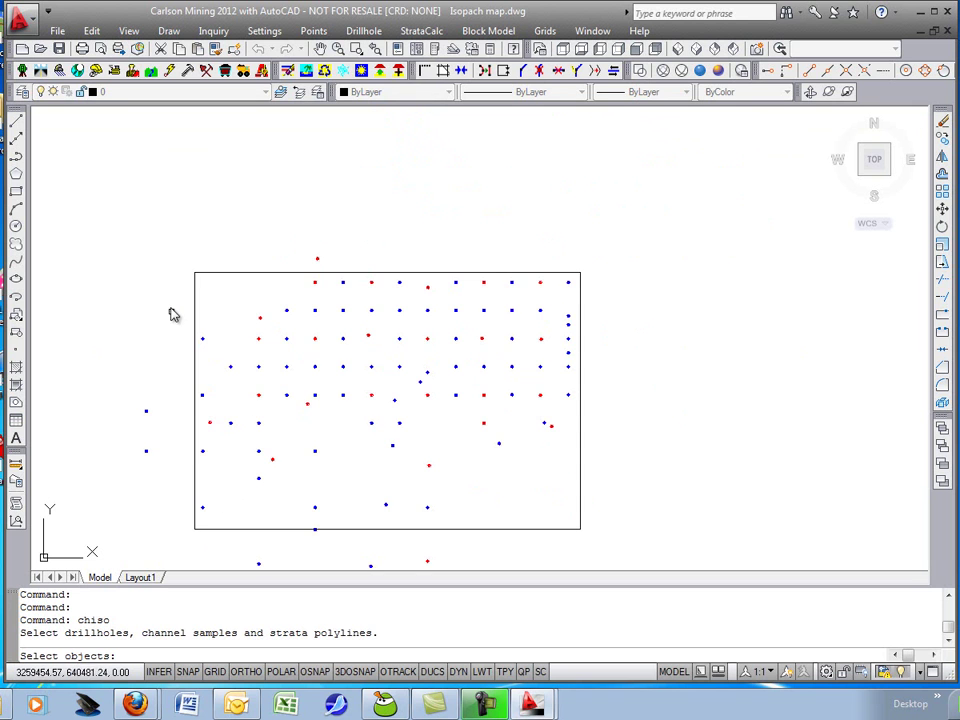
left_click(140, 154)
left_click(660, 500)
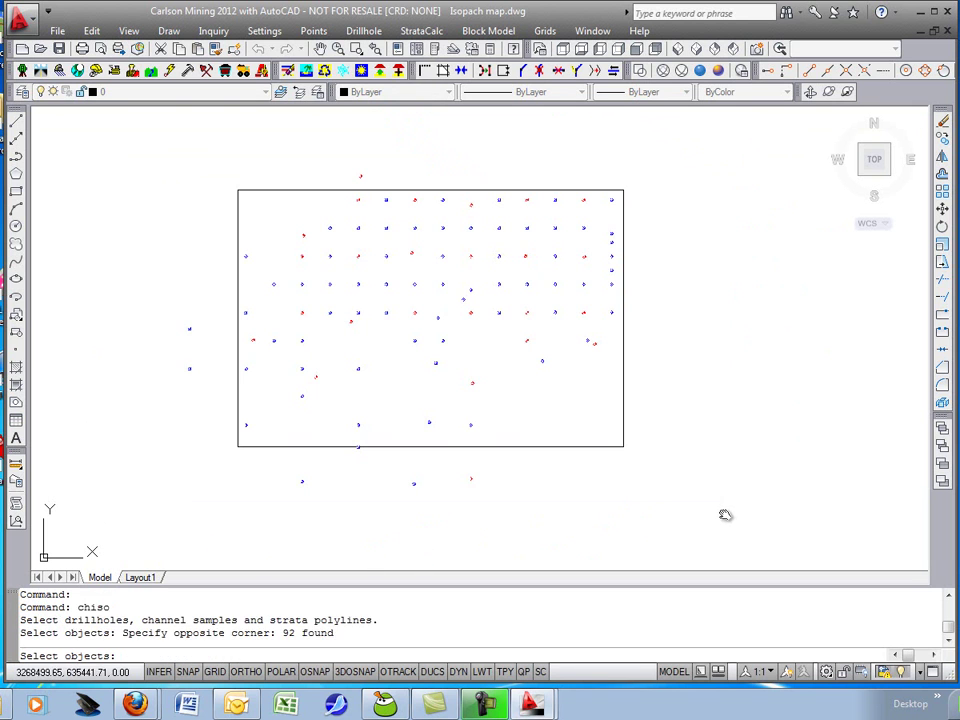
key("Return")
left_click(623, 400)
left_click(622, 400)
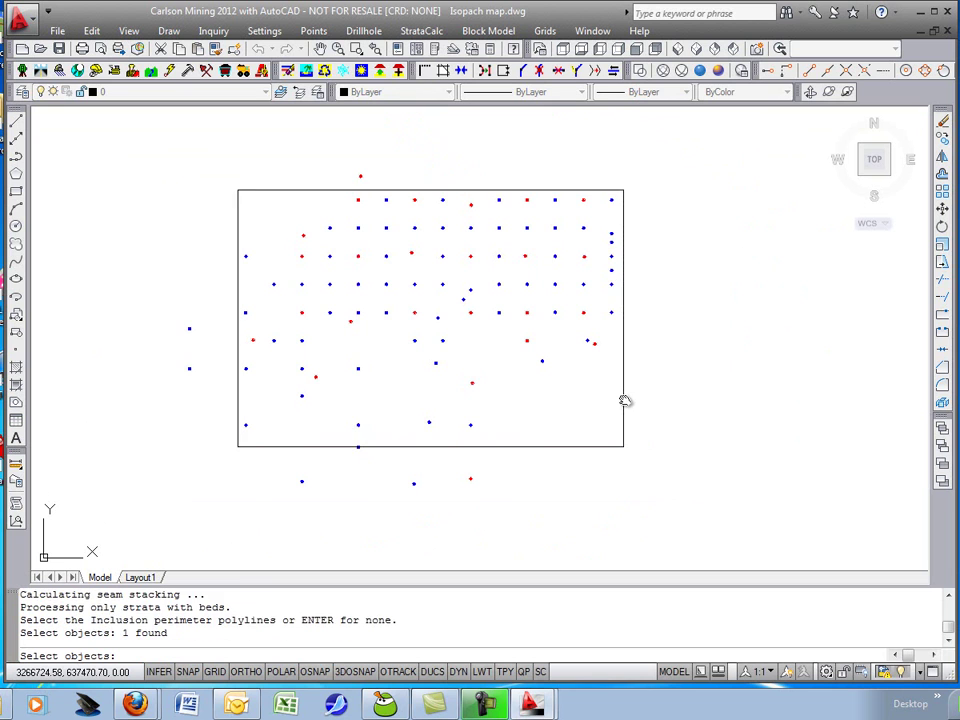
key("Return")
key("Return")
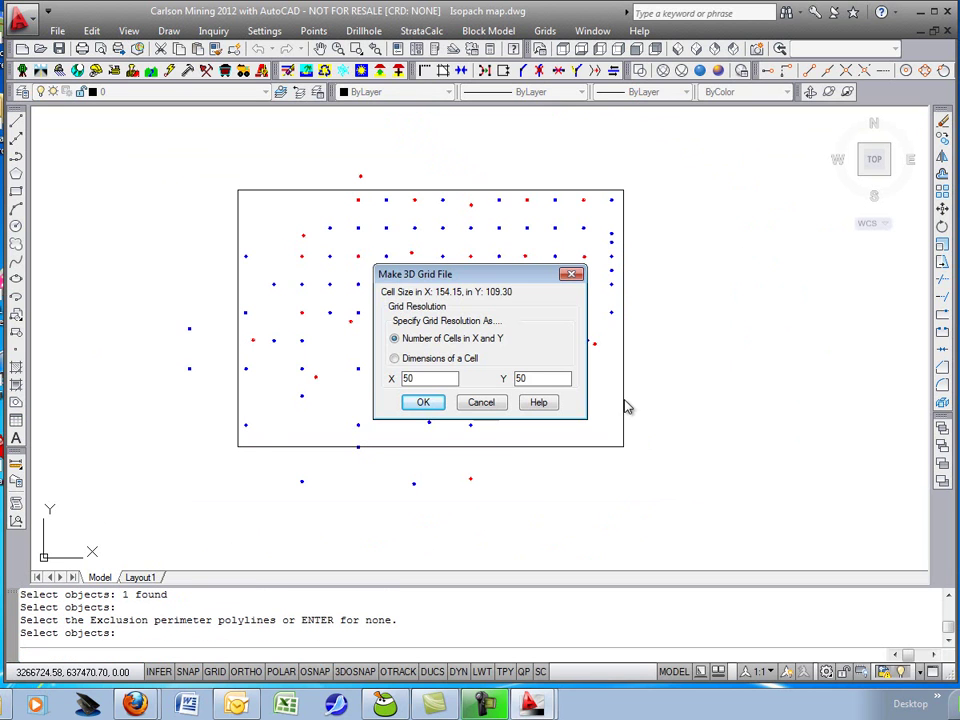
Accept a 50×50 cell-dimension grid and choose the C60_KEY stratum.
left_click(440, 360)
left_click(424, 402)
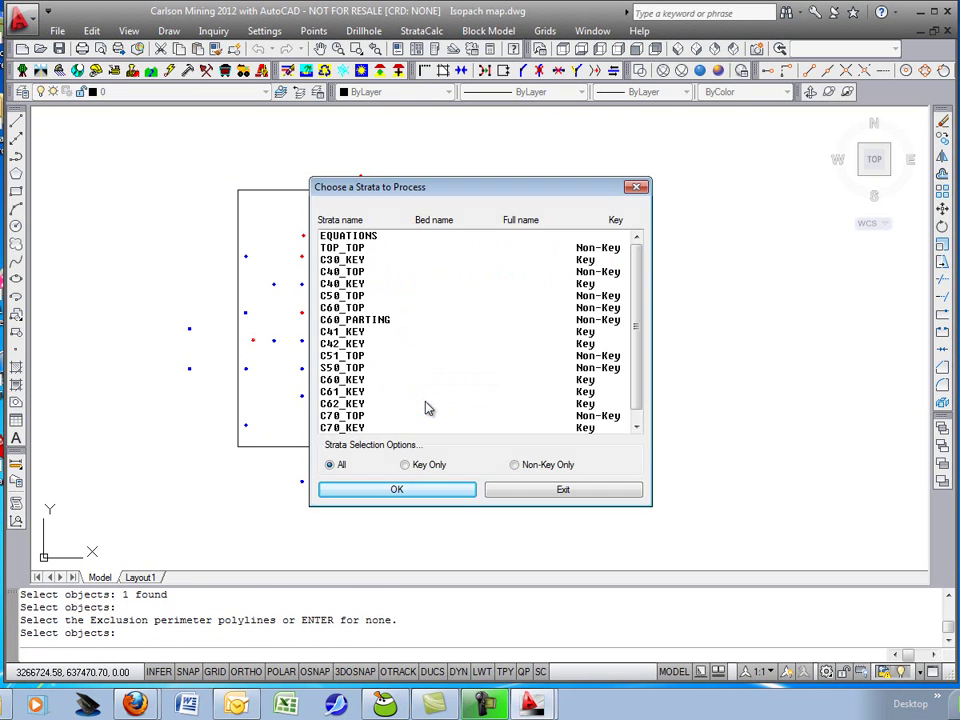
left_click(360, 381)
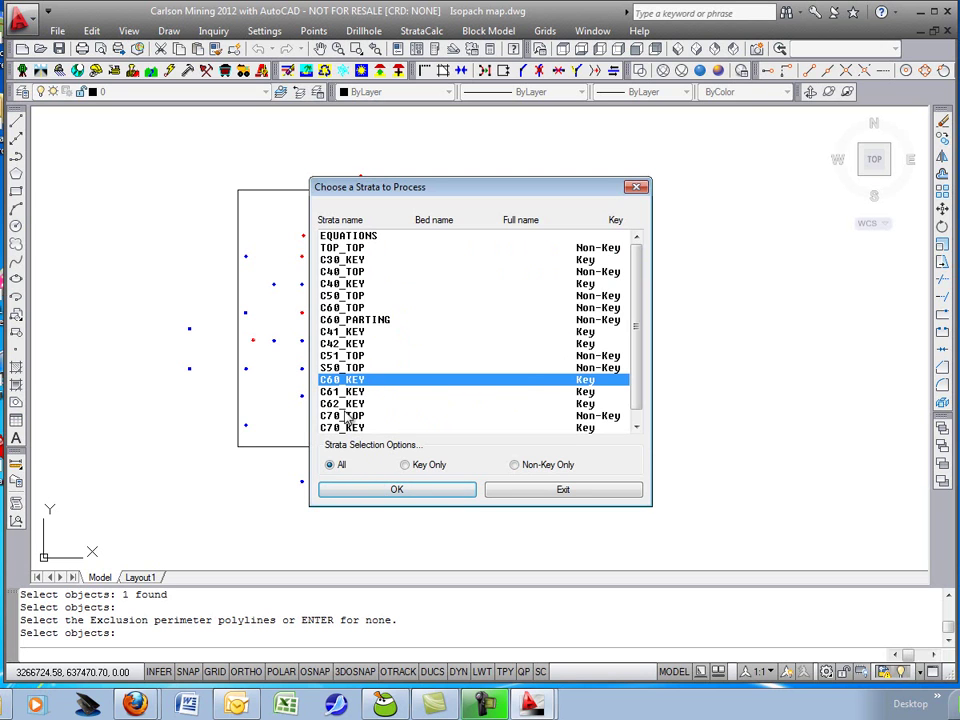
left_click(366, 492)
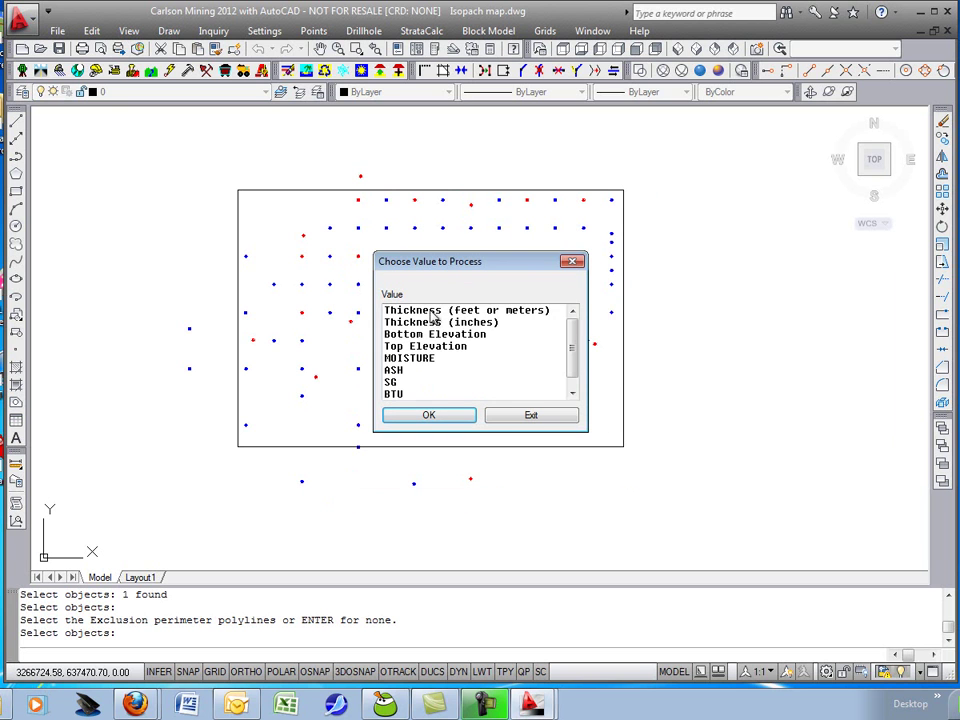
Contour C60 thickness at the single value 0.01, with no zone hatching and default weighting.
left_click(462, 312)
left_click(441, 414)
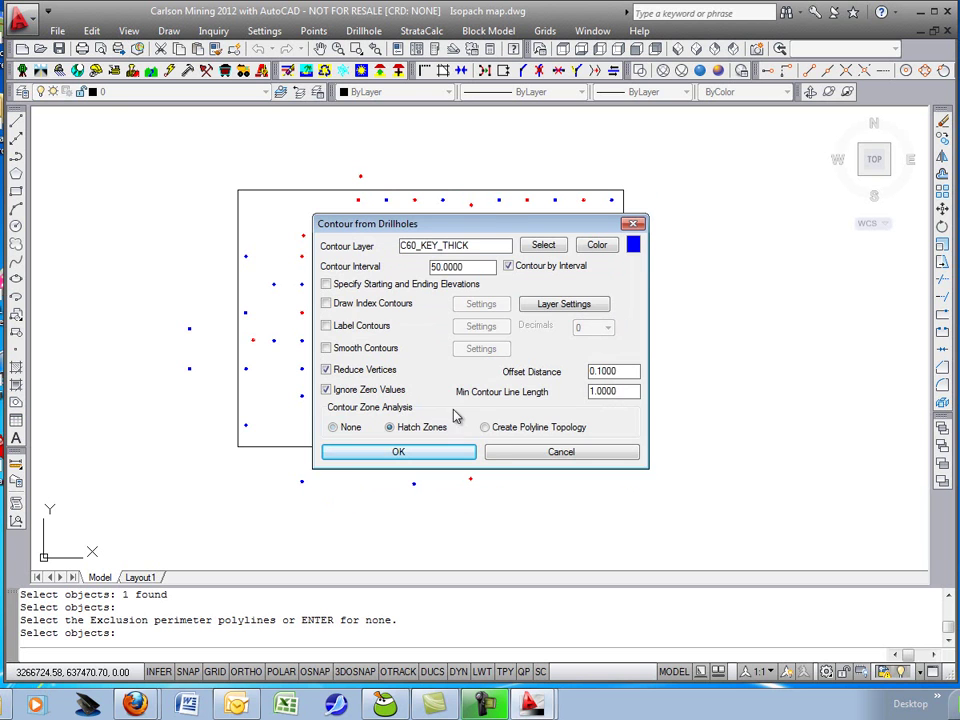
left_click_drag(493, 225, 506, 219)
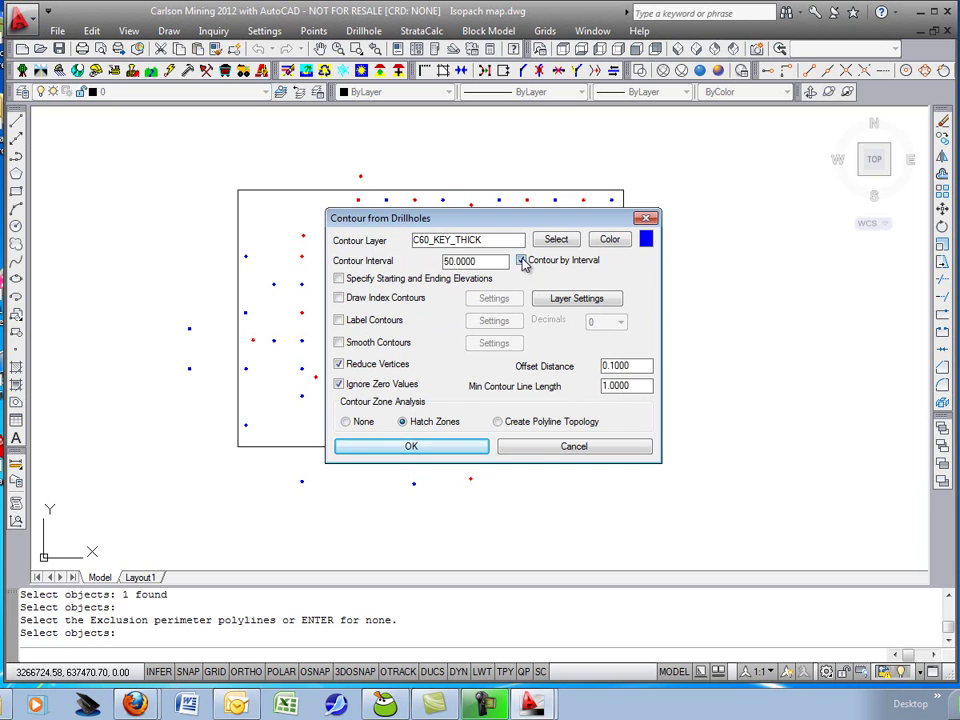
left_click(520, 261)
left_click_drag(495, 262, 422, 265)
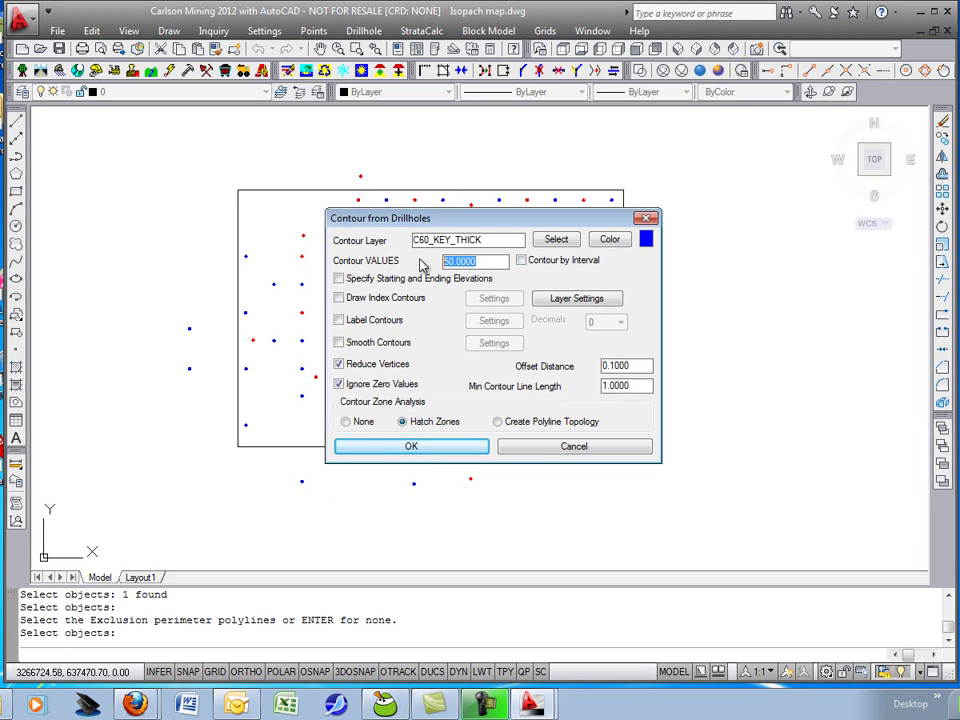
key("BackSpace")
mouse_move(435, 222)
left_mouse_down()
mouse_move(425, 209)
mouse_move(681, 303)
left_mouse_up()
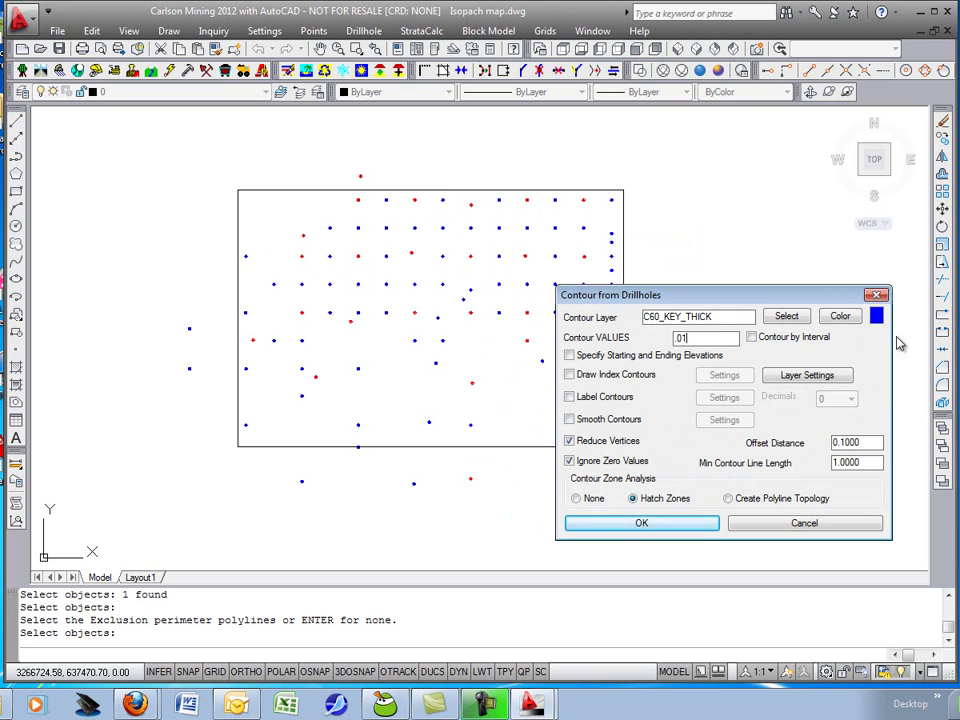
left_click_drag(792, 299, 638, 209)
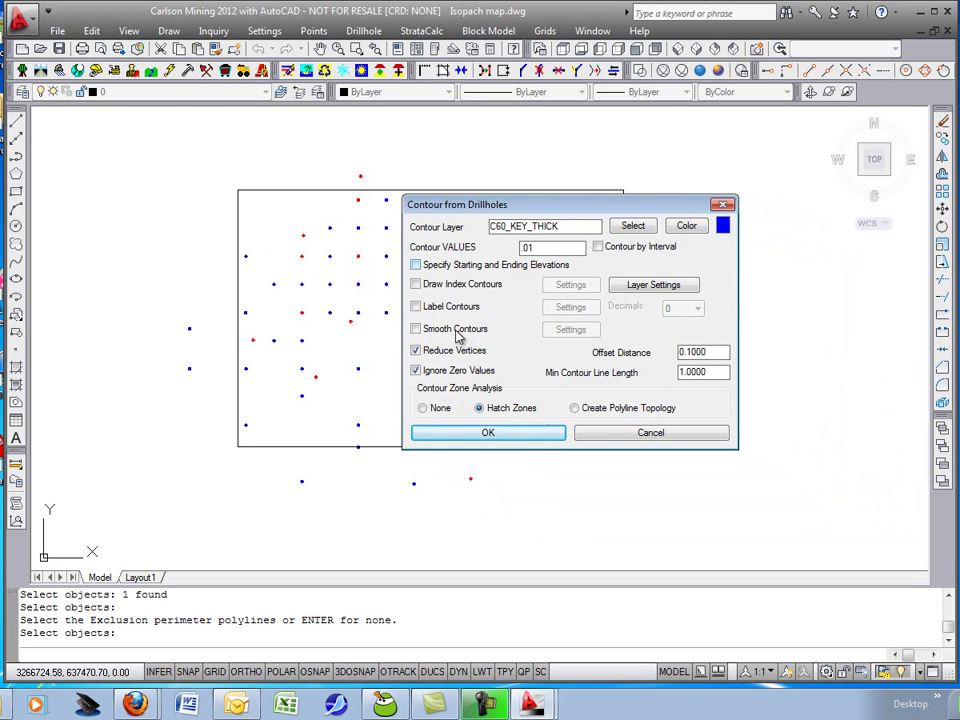
left_click(430, 410)
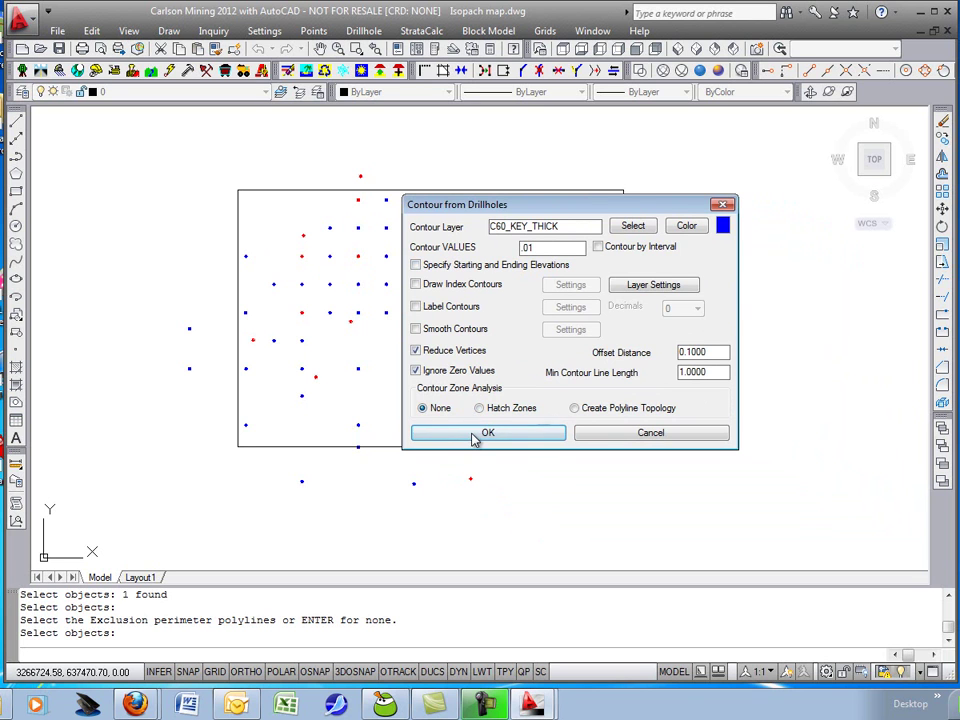
left_click(474, 436)
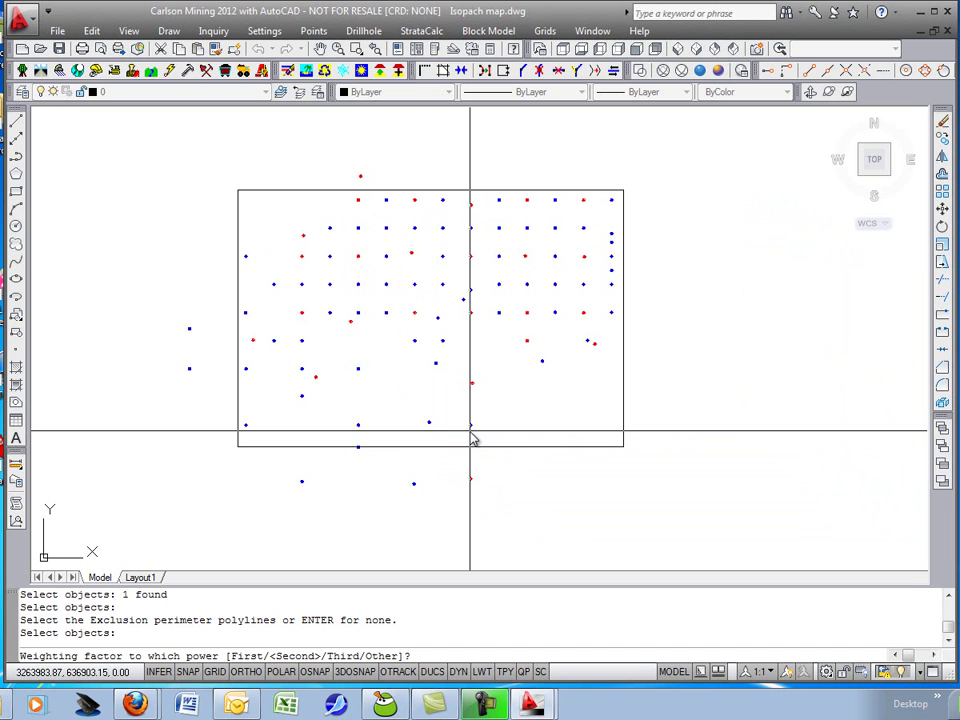
key("Return")
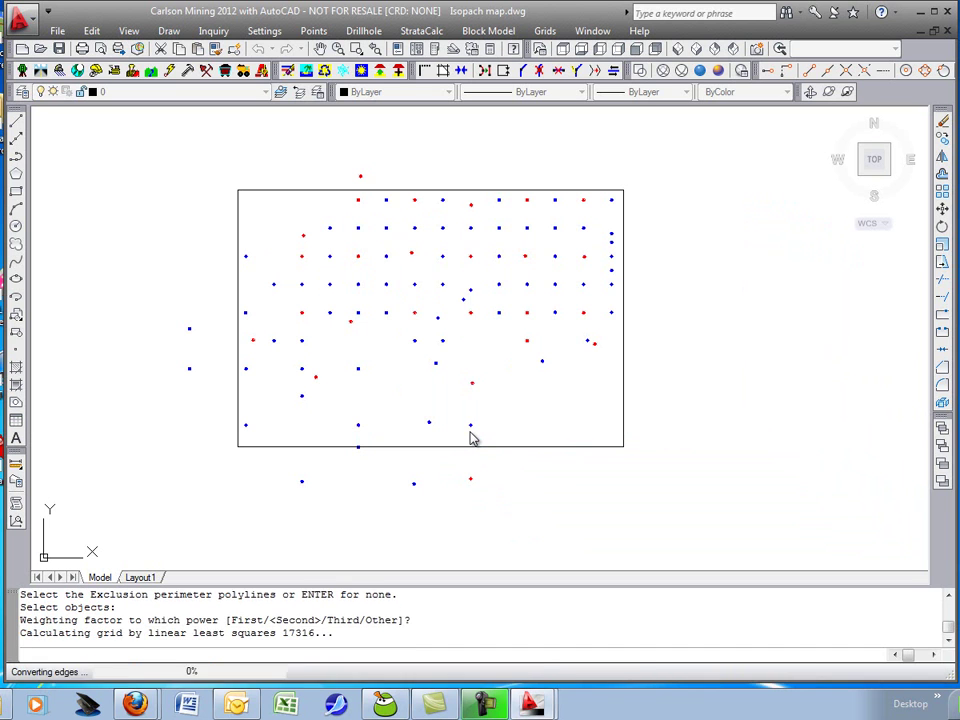
Exit the strata chooser and zoom in on the 0.01 contour.
left_click(495, 420)
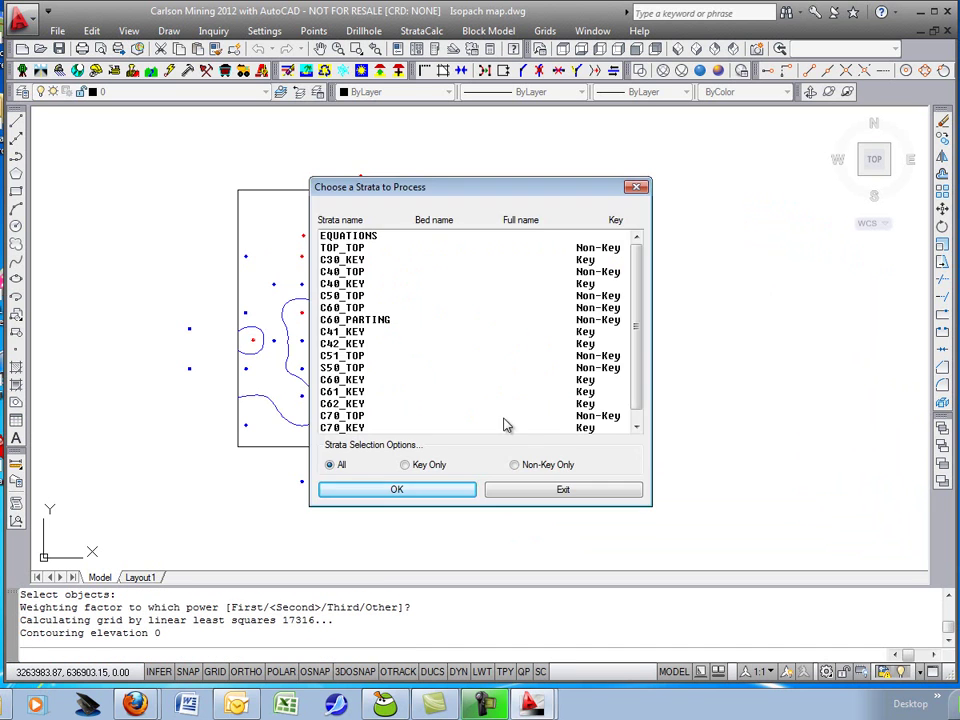
left_click(563, 494)
left_click_drag(394, 372, 410, 388)
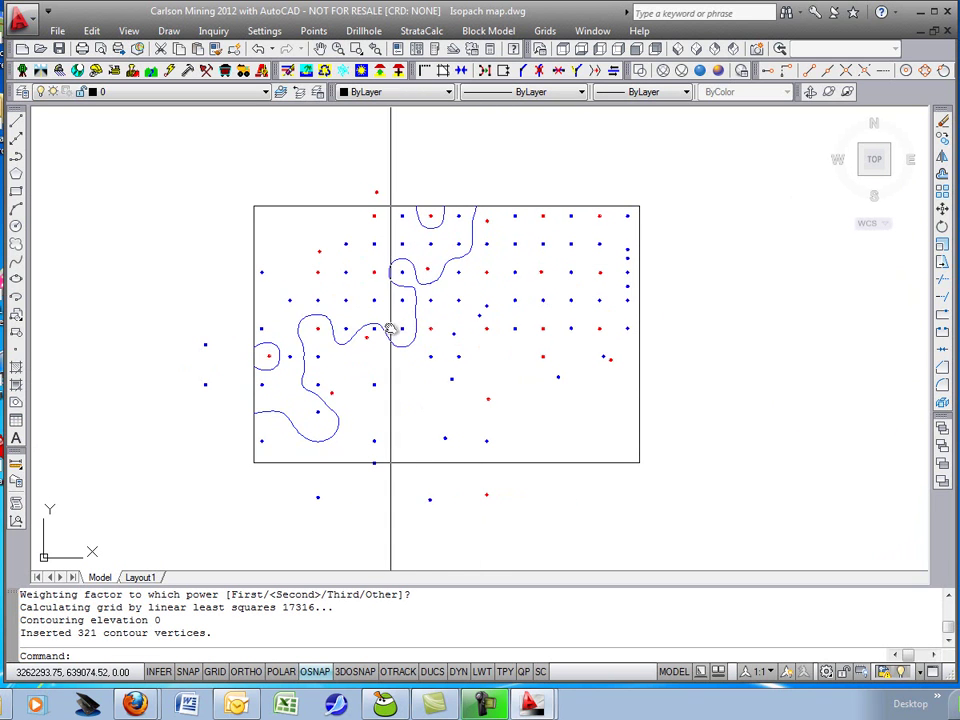
scroll(389, 330, "up", 5)
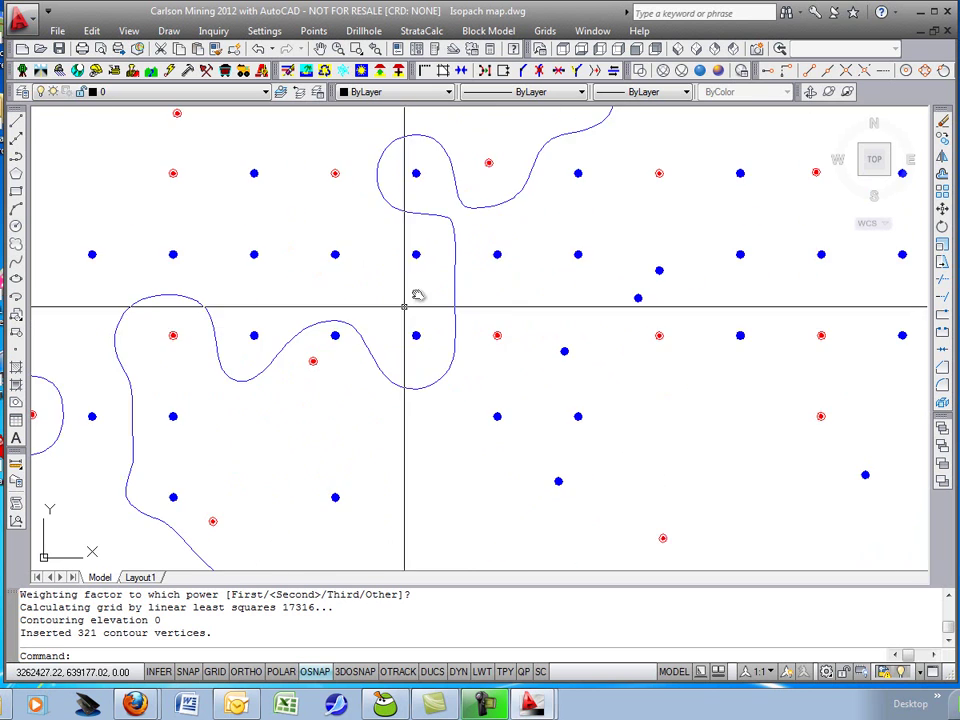
Inspect two nearby drillholes' strata logs without changes, then recentre the full map.
double_click(366, 287)
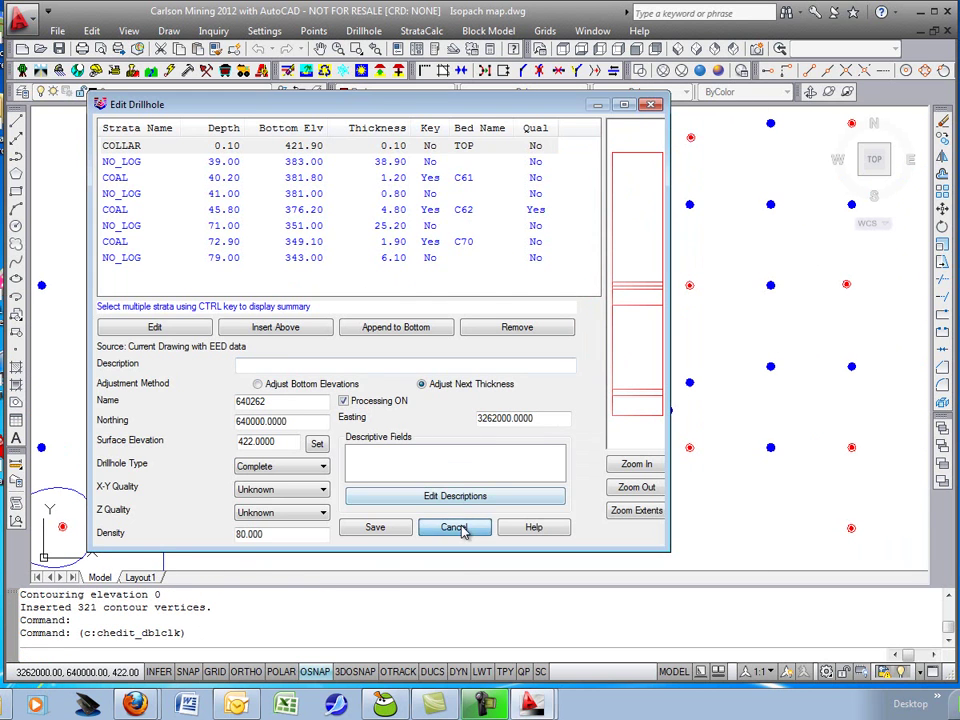
left_click(458, 527)
double_click(448, 290)
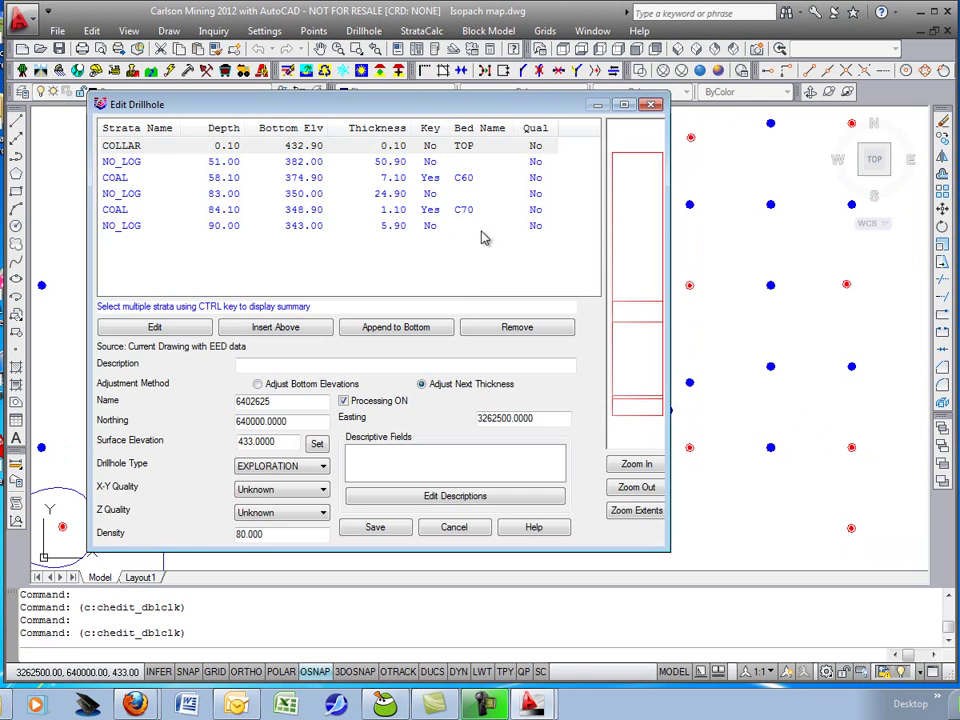
left_click(470, 181)
left_click(466, 528)
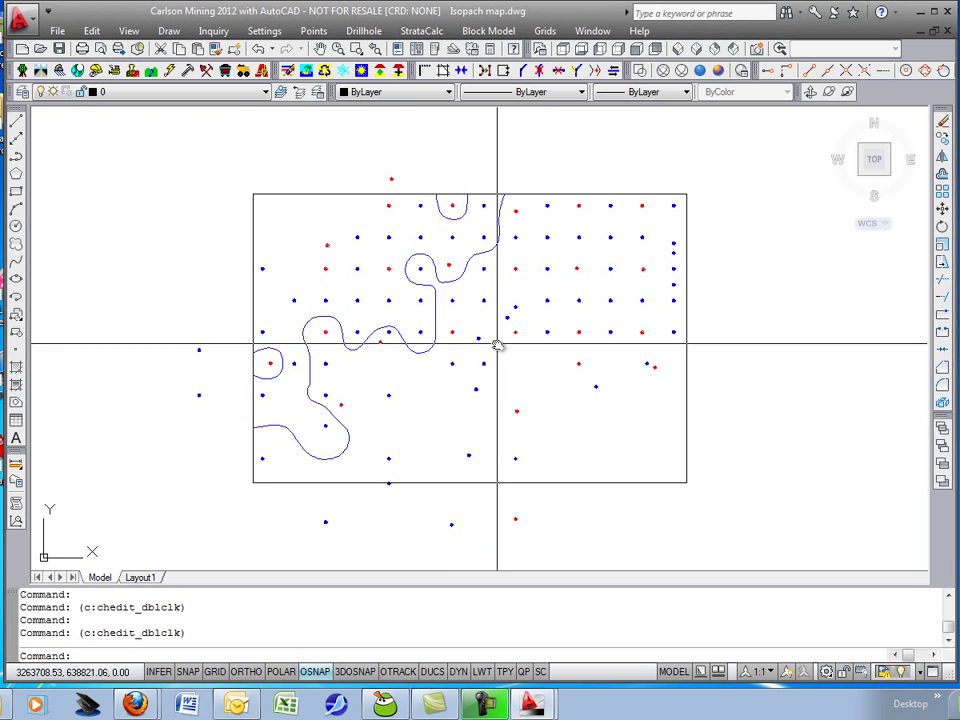
mouse_move(497, 343)
left_mouse_down()
mouse_move(511, 323)
mouse_move(495, 329)
left_mouse_up()
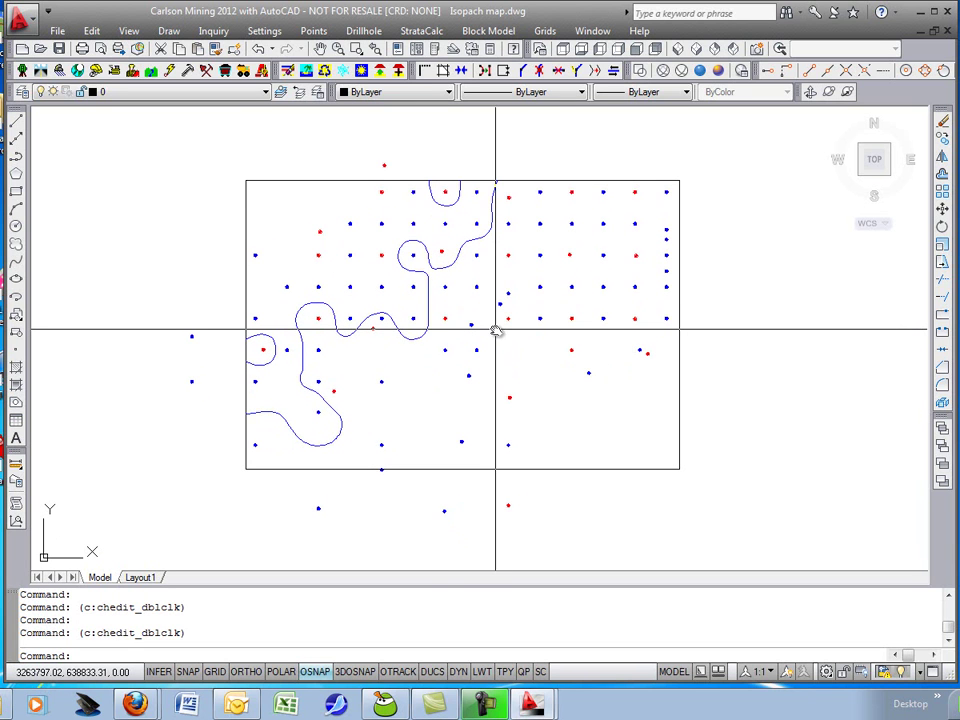